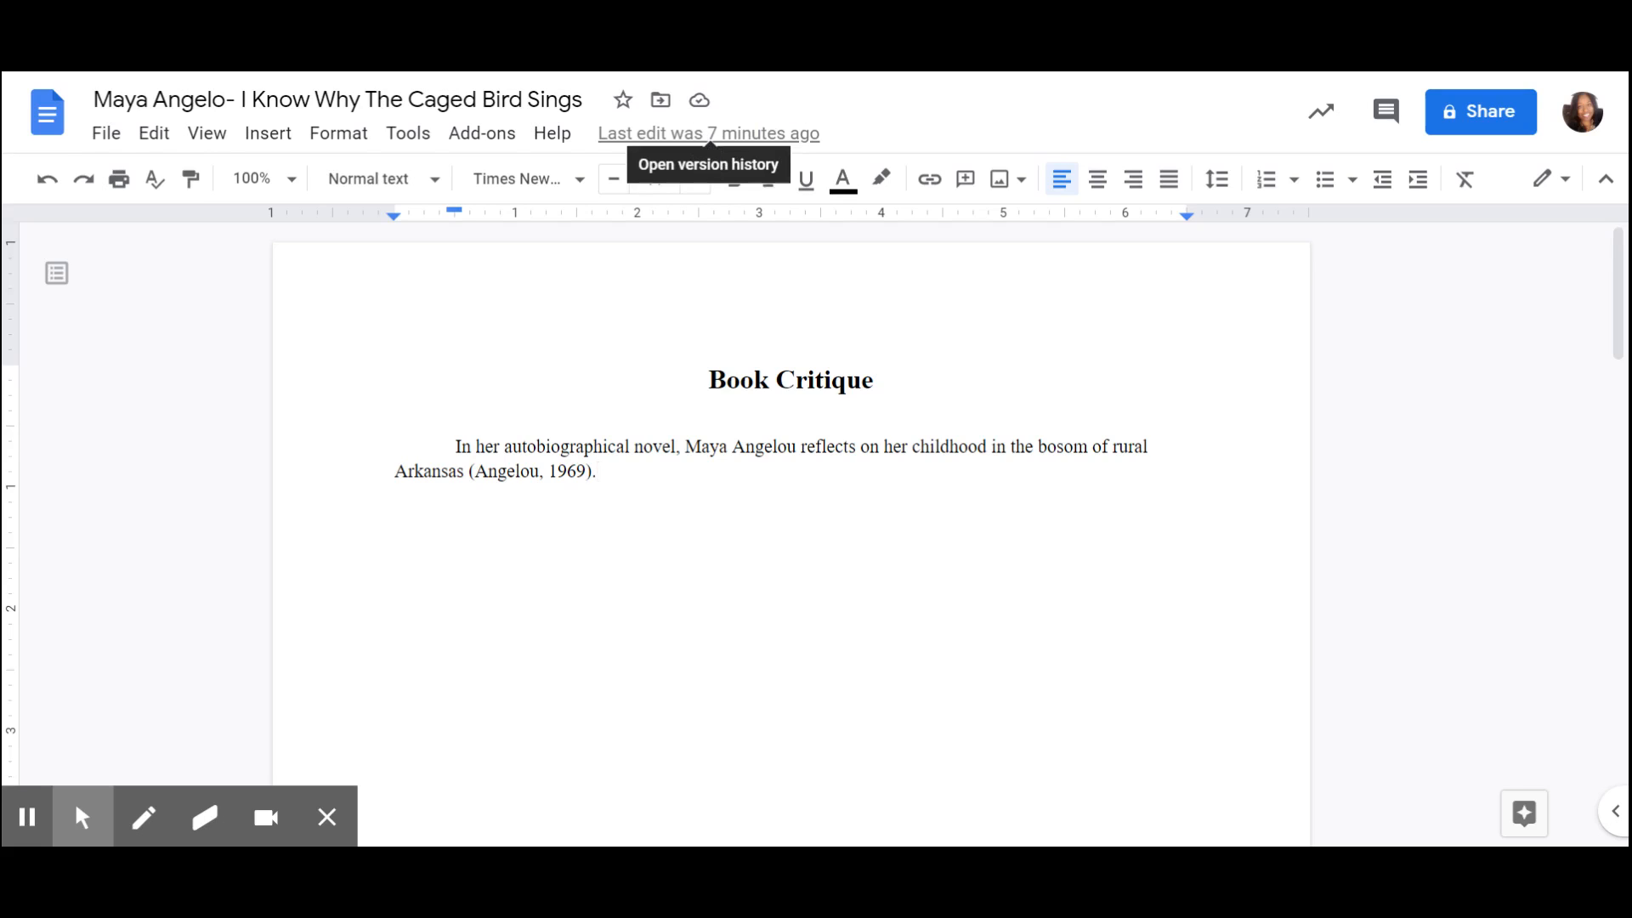
# - View the document's version history, check the listed versions, and return to the document
pyautogui.click(721, 134)
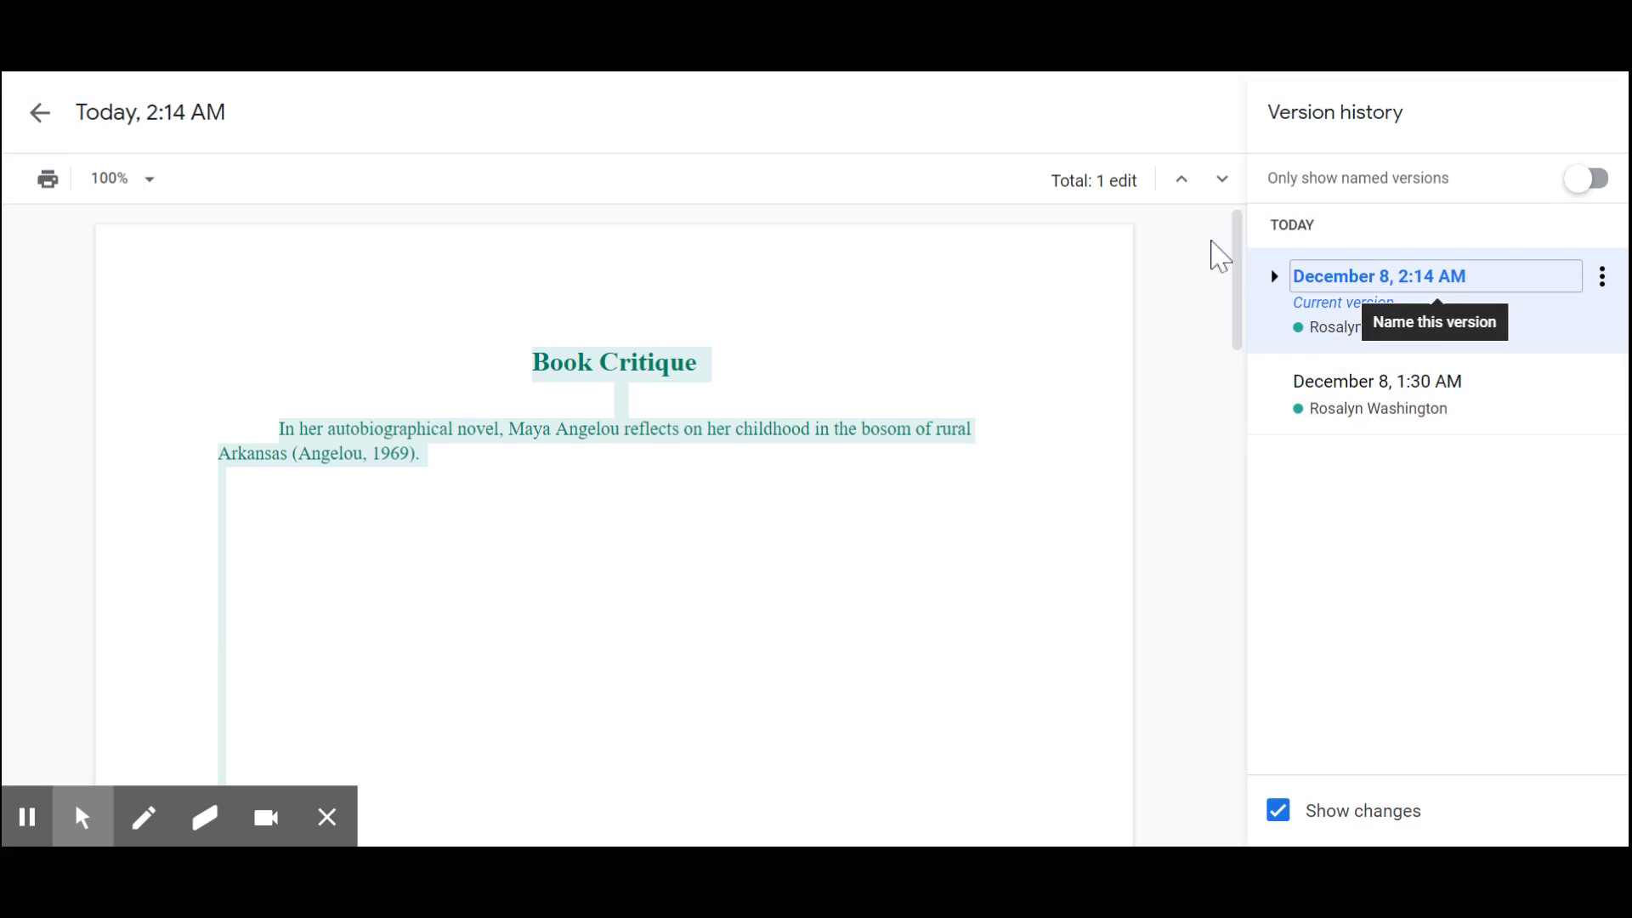
pyautogui.click(44, 118)
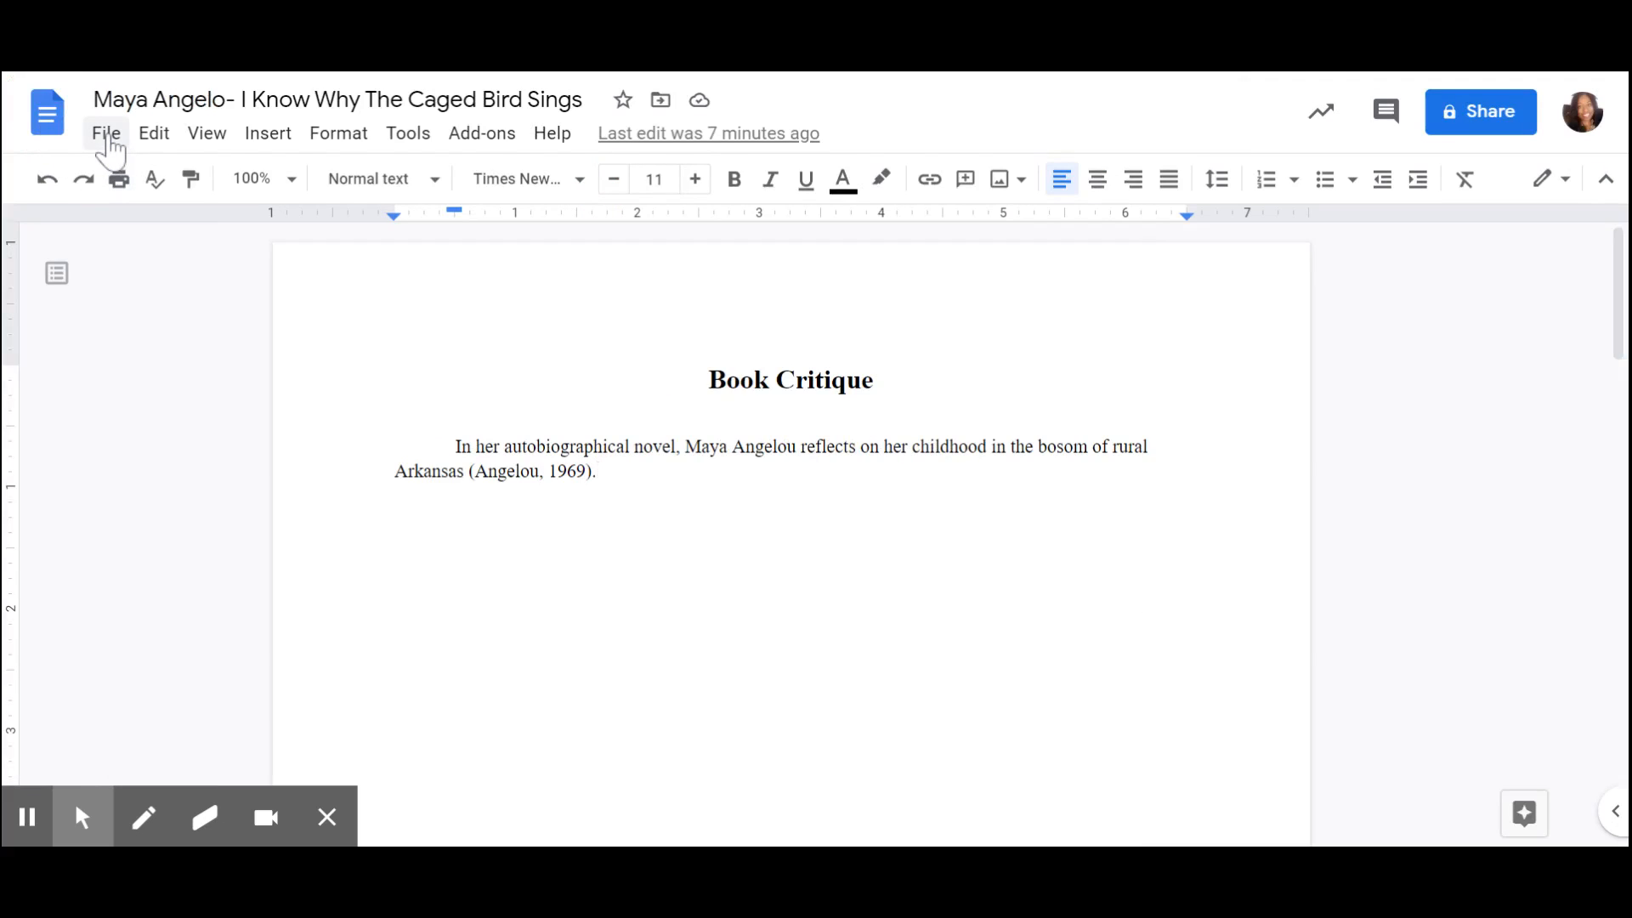
pyautogui.click(108, 136)
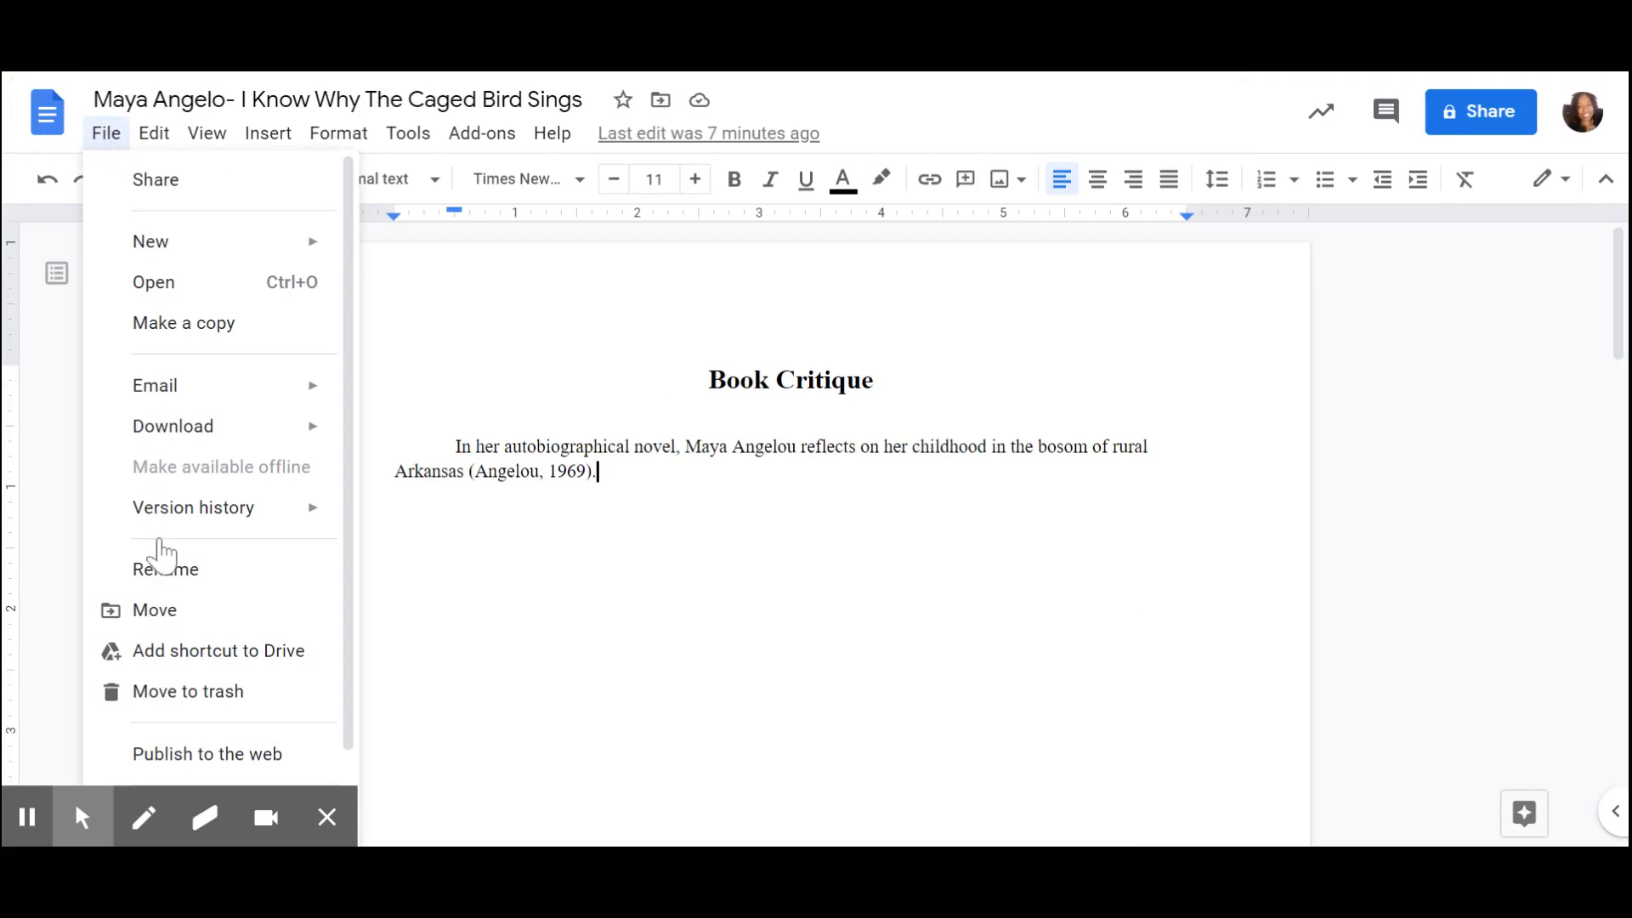
pyautogui.moveTo(161, 521)
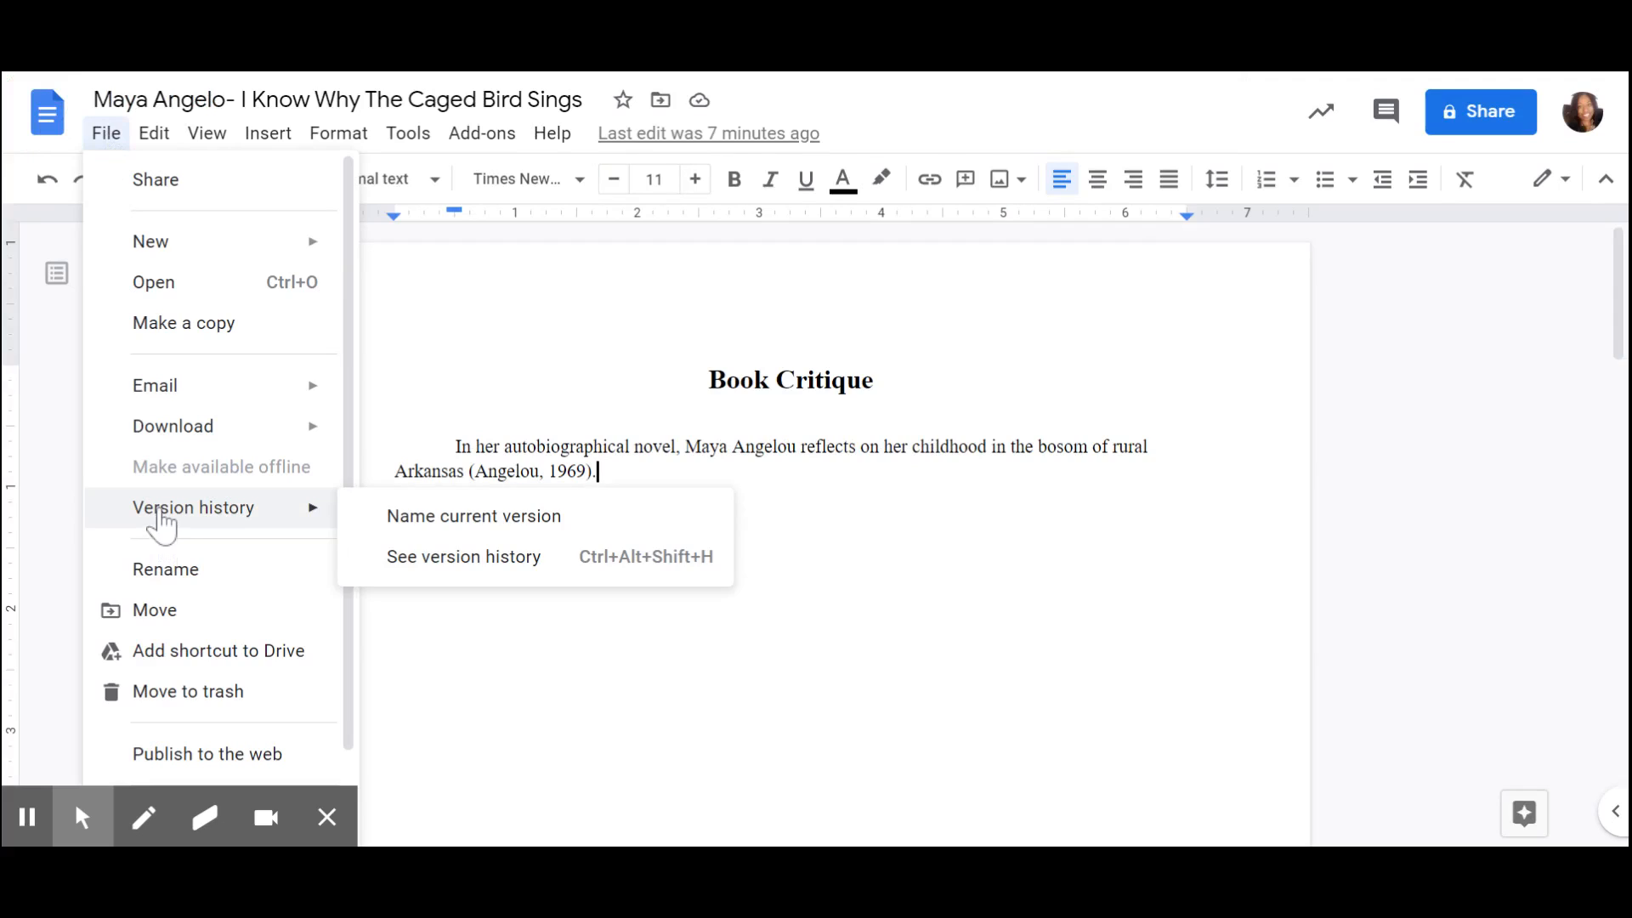
pyautogui.click(428, 561)
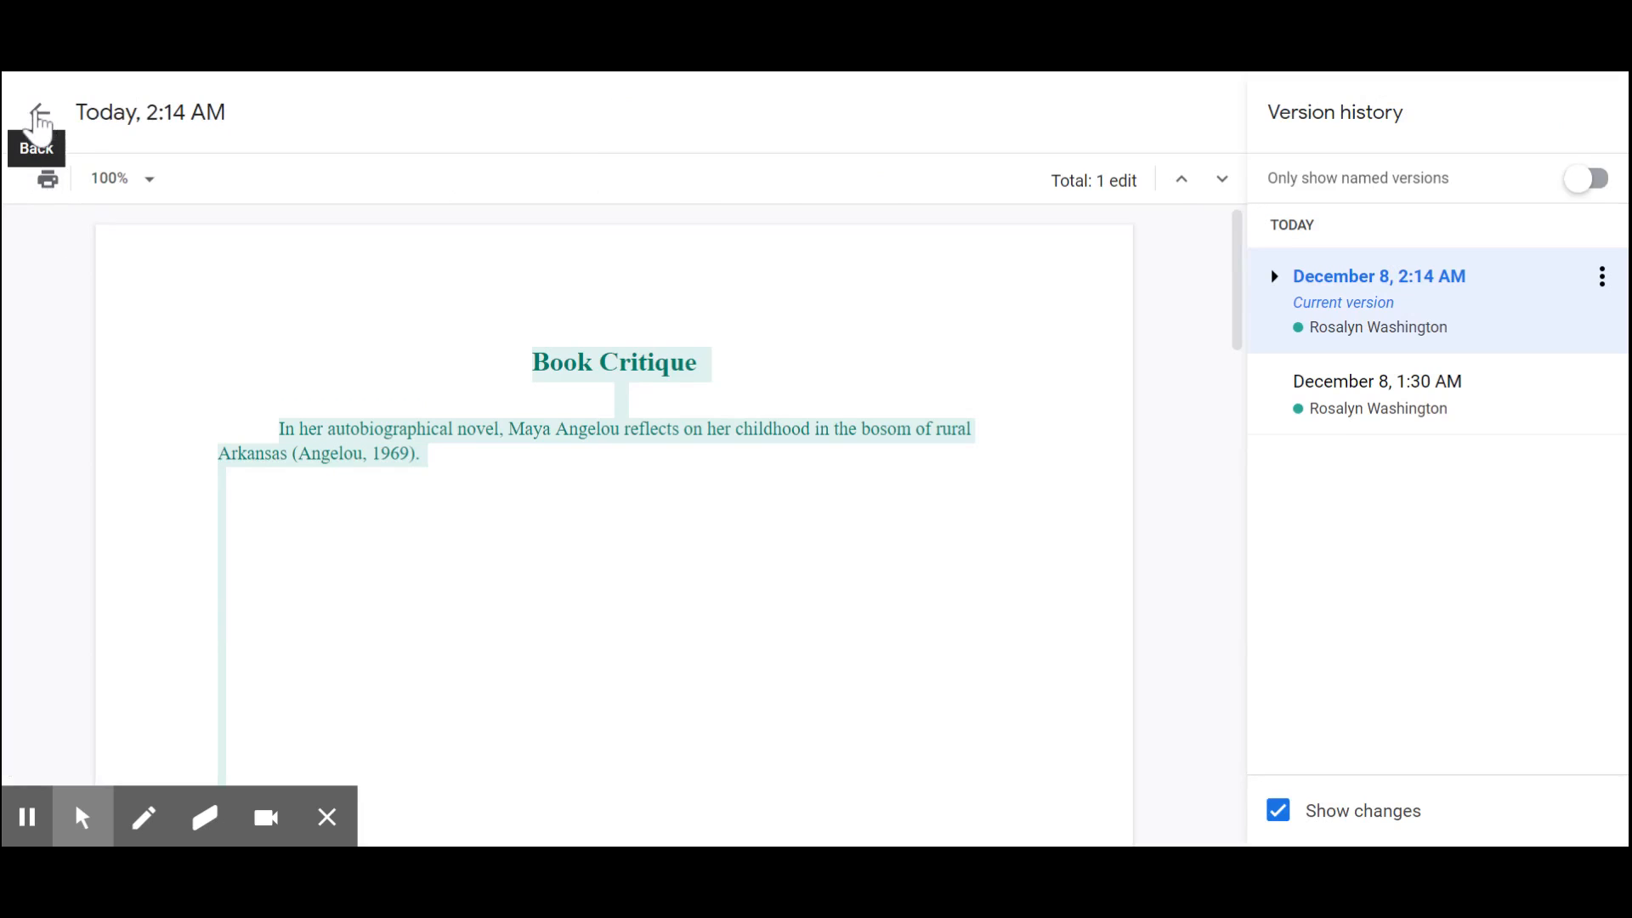
pyautogui.click(38, 125)
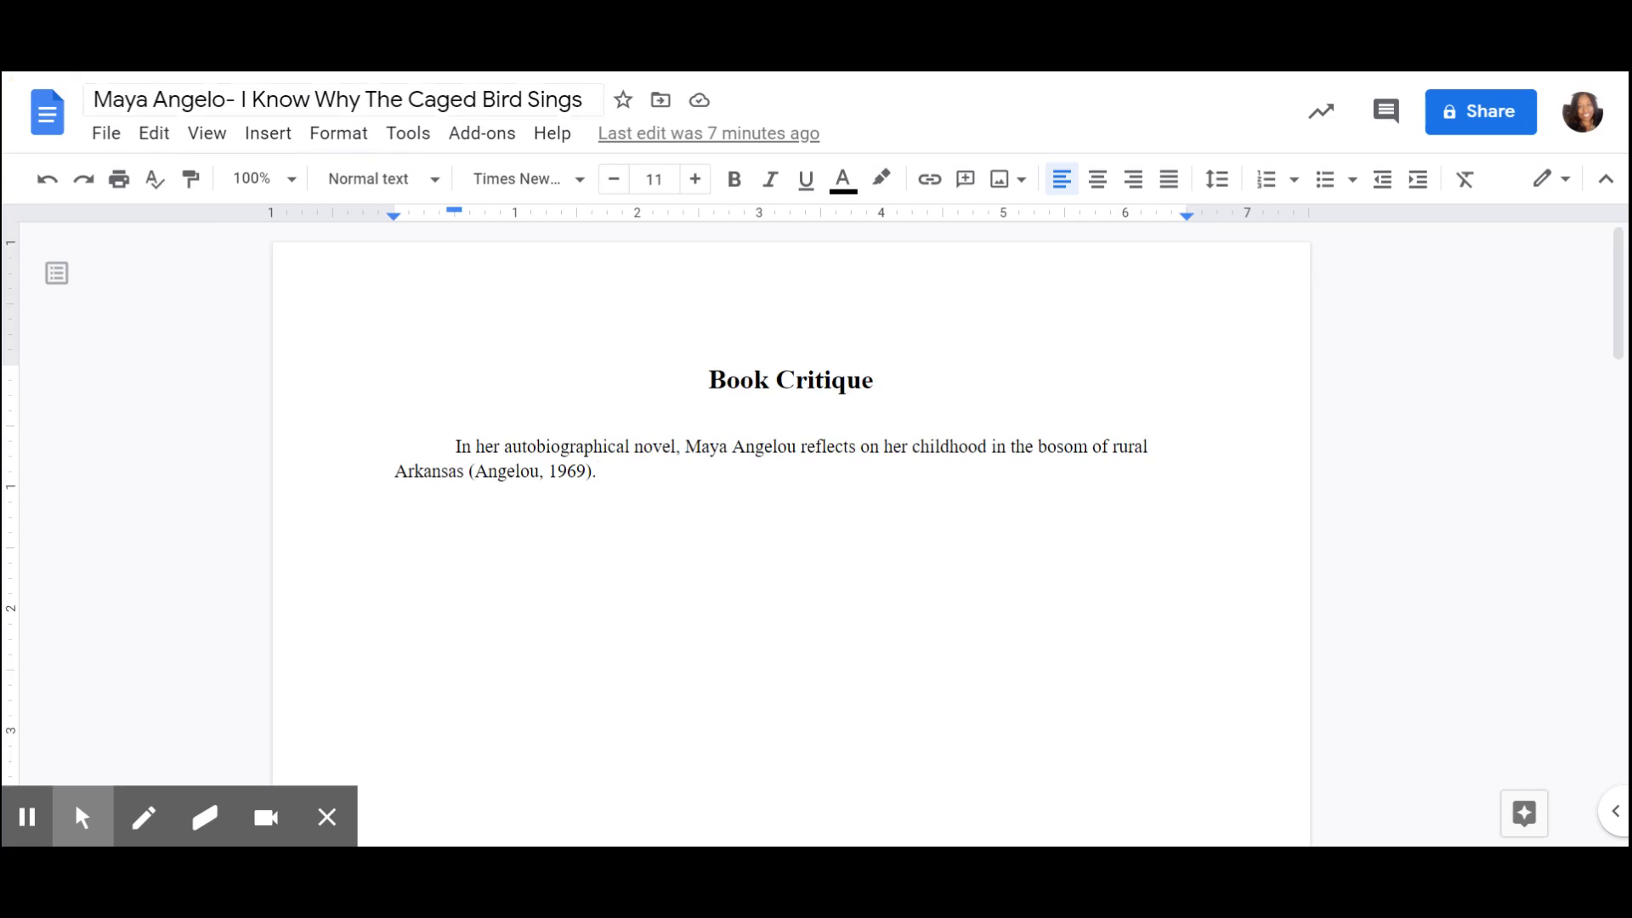
# - Turn off the display of spelling suggestions and turn it back on
pyautogui.click(406, 136)
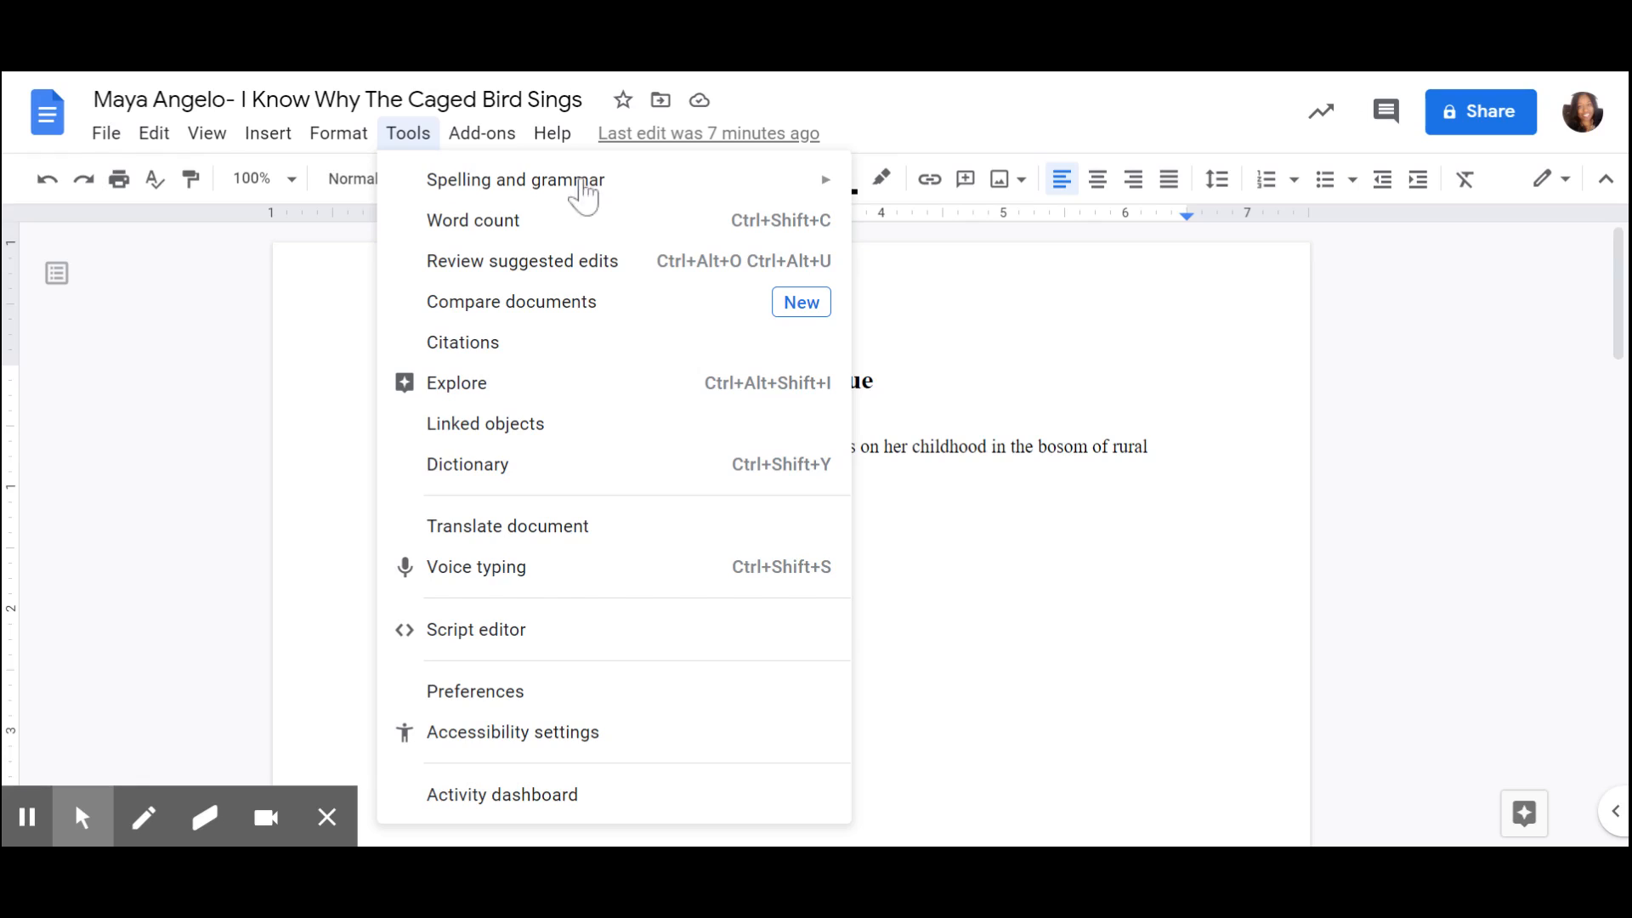
pyautogui.moveTo(497, 197)
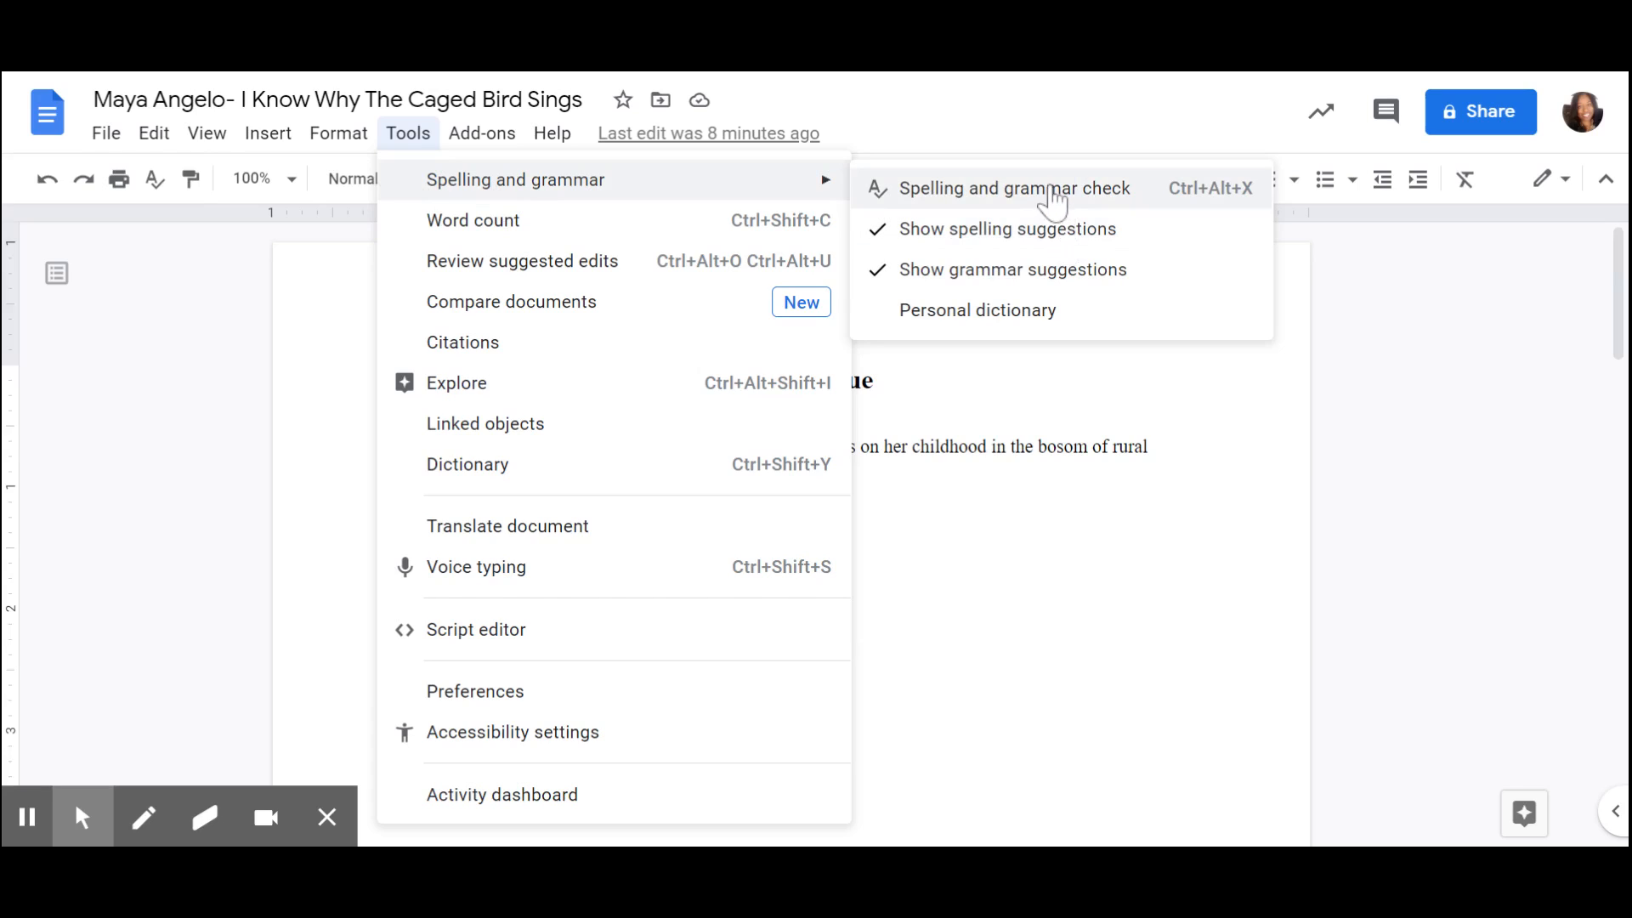
pyautogui.click(885, 245)
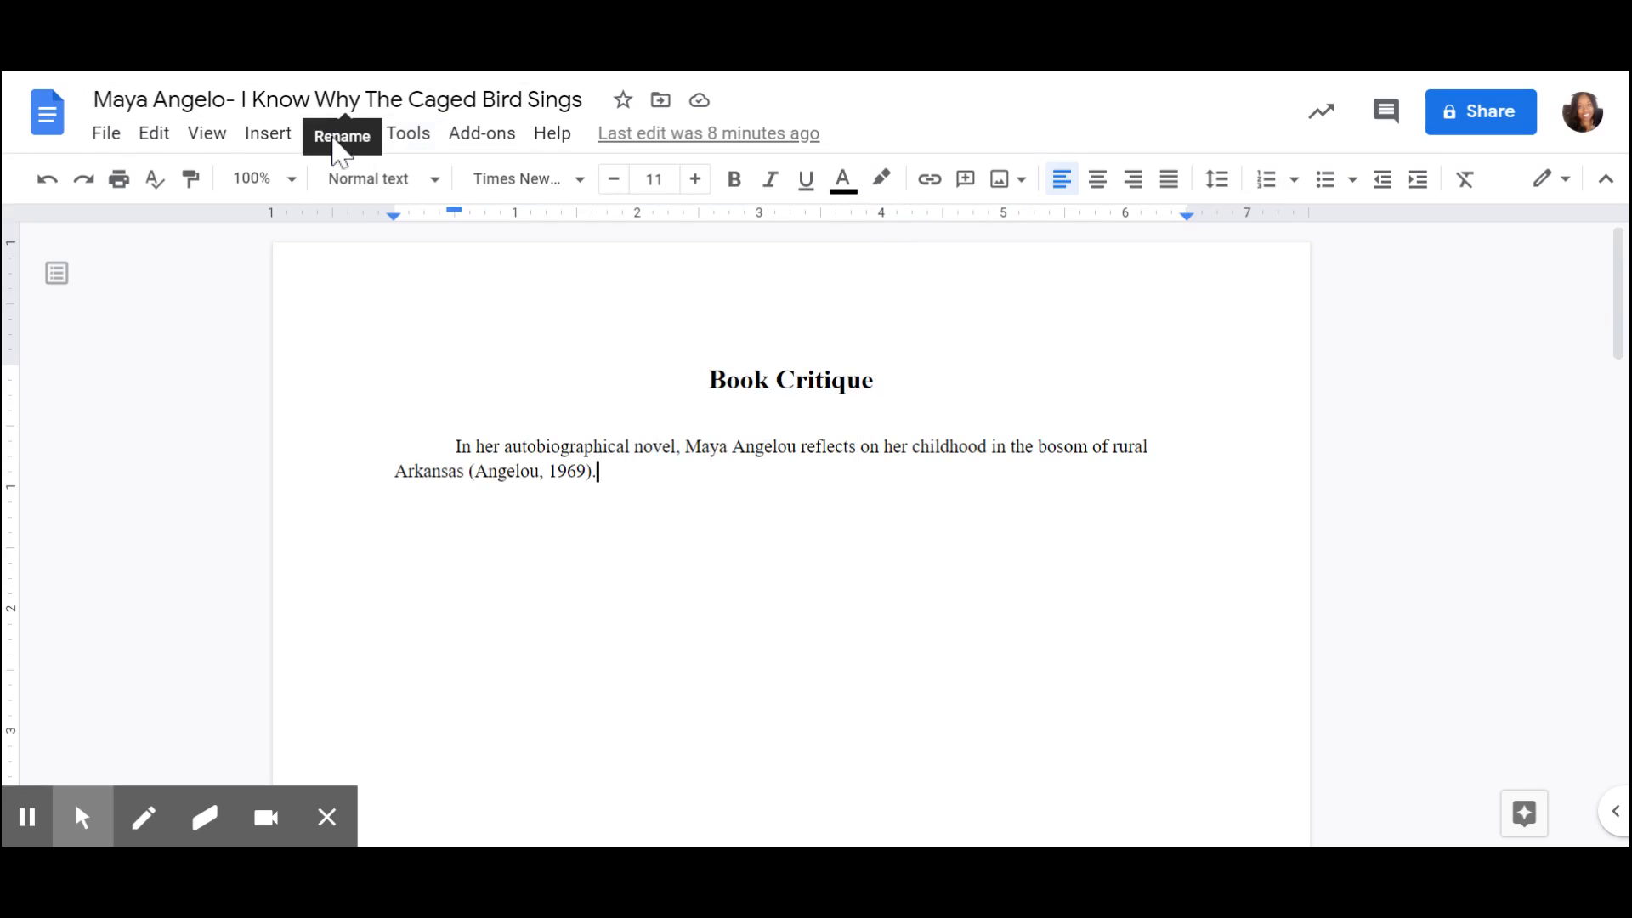
pyautogui.click(409, 136)
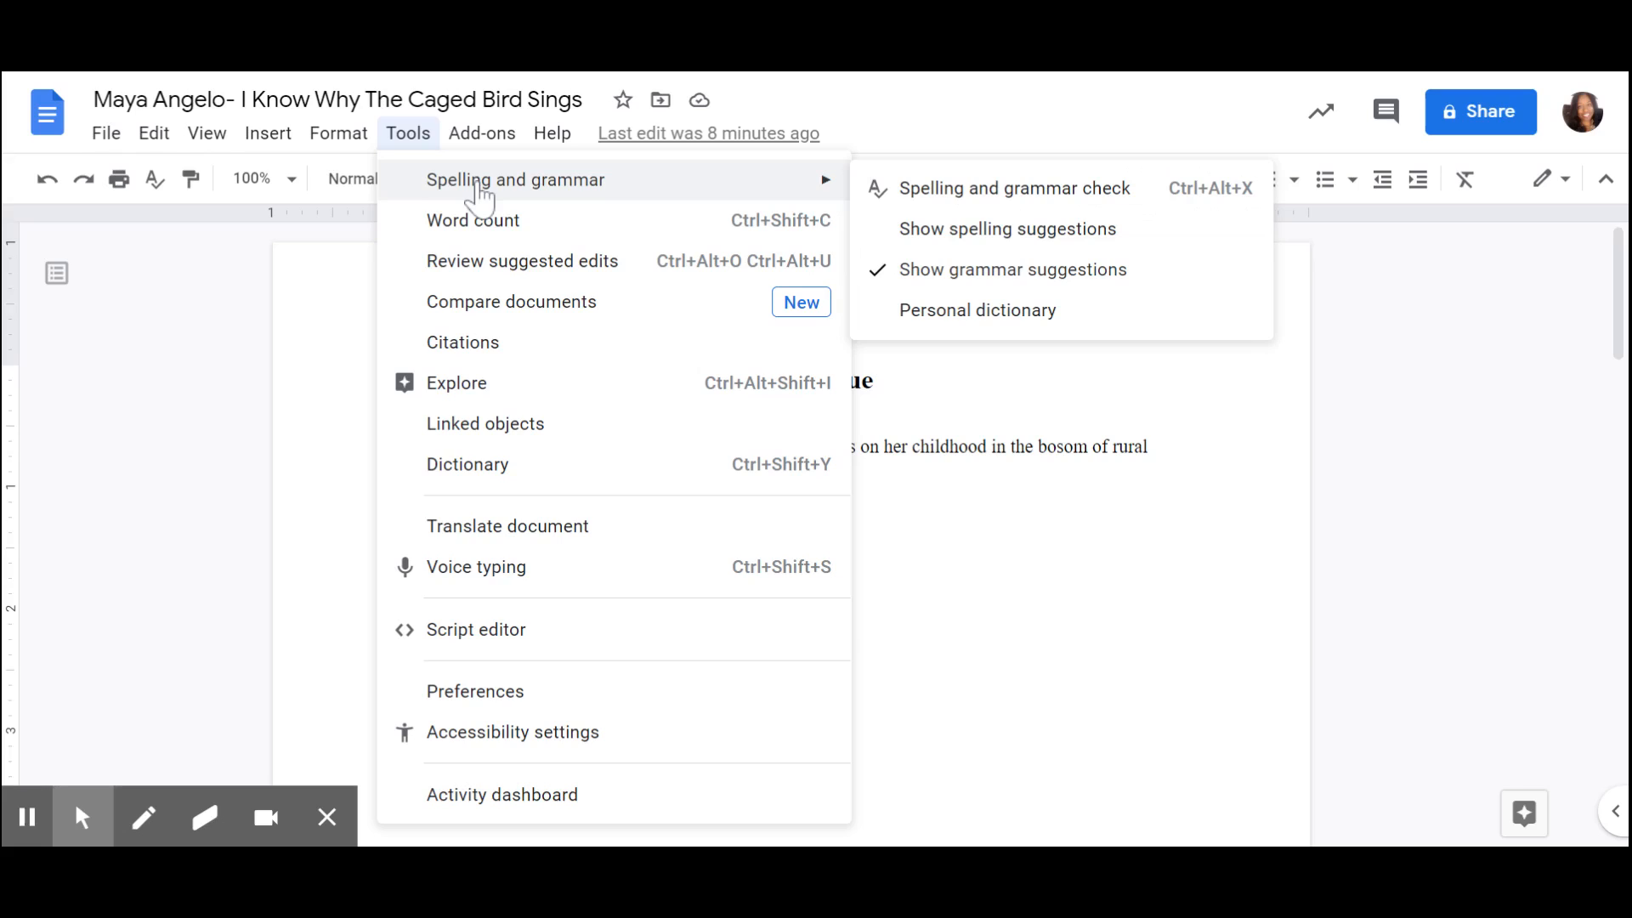
pyautogui.click(881, 245)
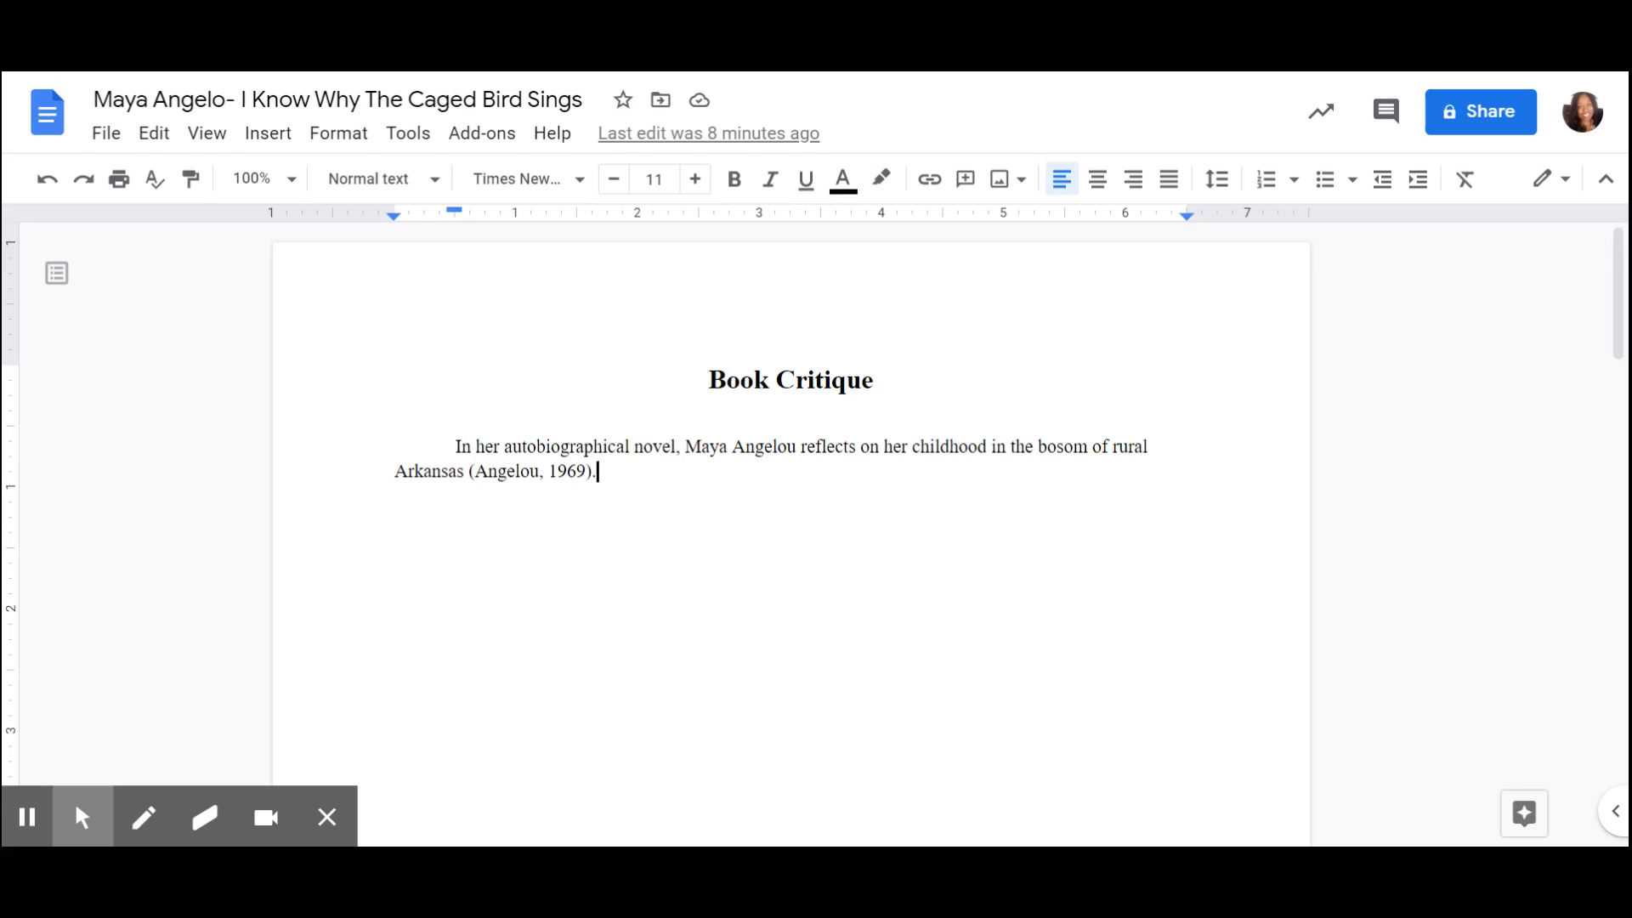
# - Check the document's word count and close the summary
pyautogui.click(398, 140)
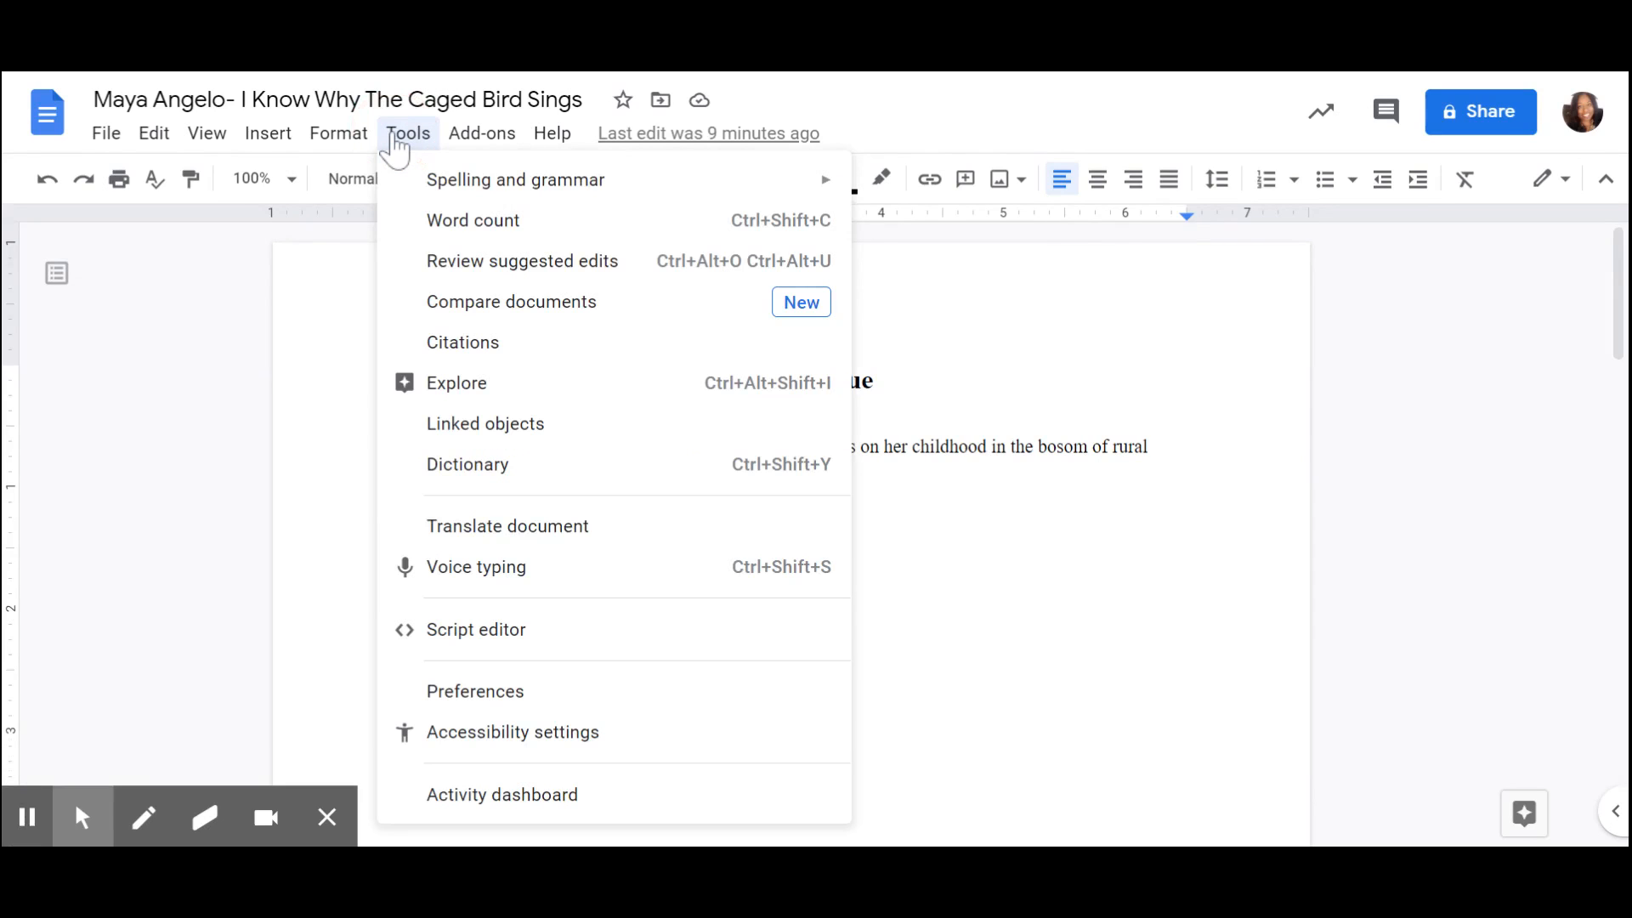
pyautogui.click(455, 228)
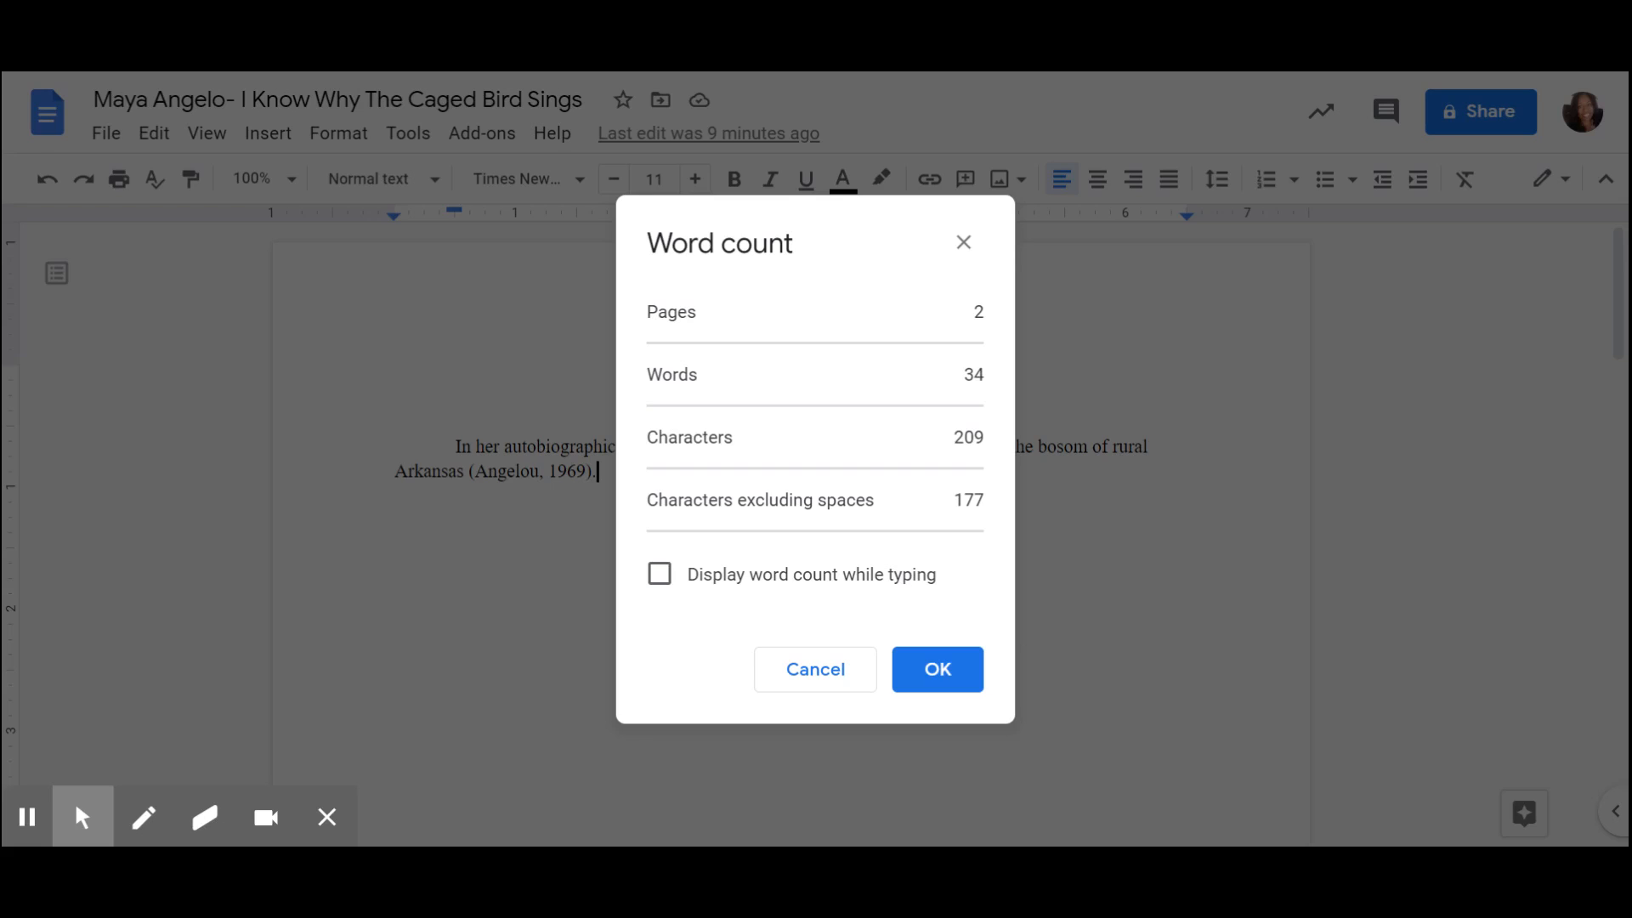
pyautogui.click(939, 674)
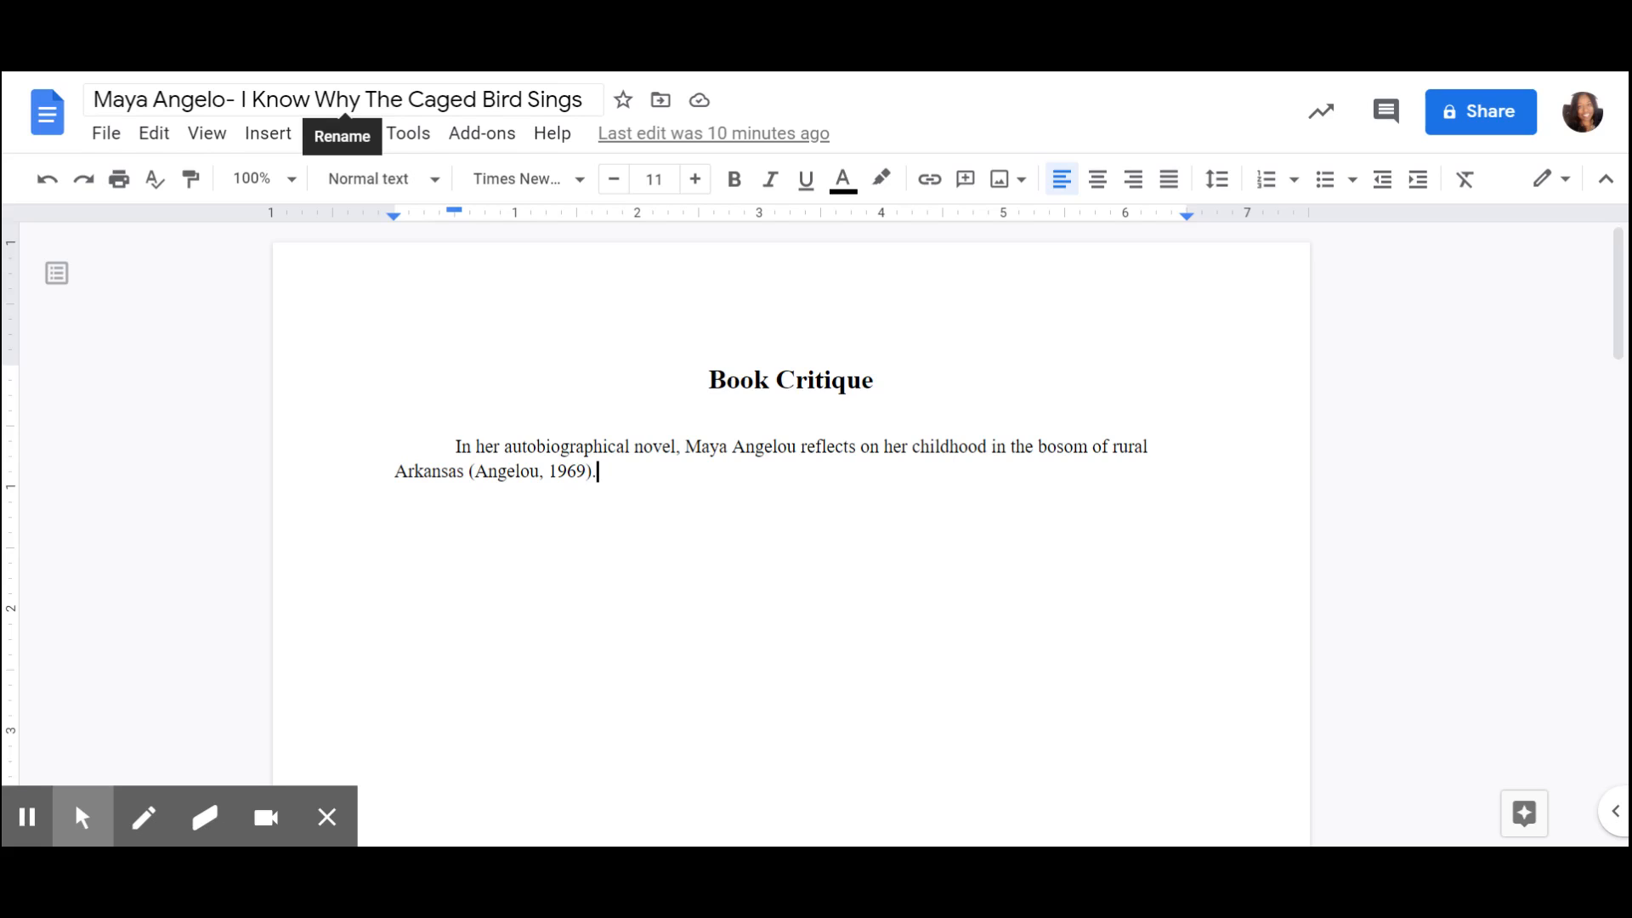
# - Dictate sentences with voice typing about the narrator's childhood stories and the family store run by her grandmother and uncle, then stop dictation
pyautogui.click(409, 136)
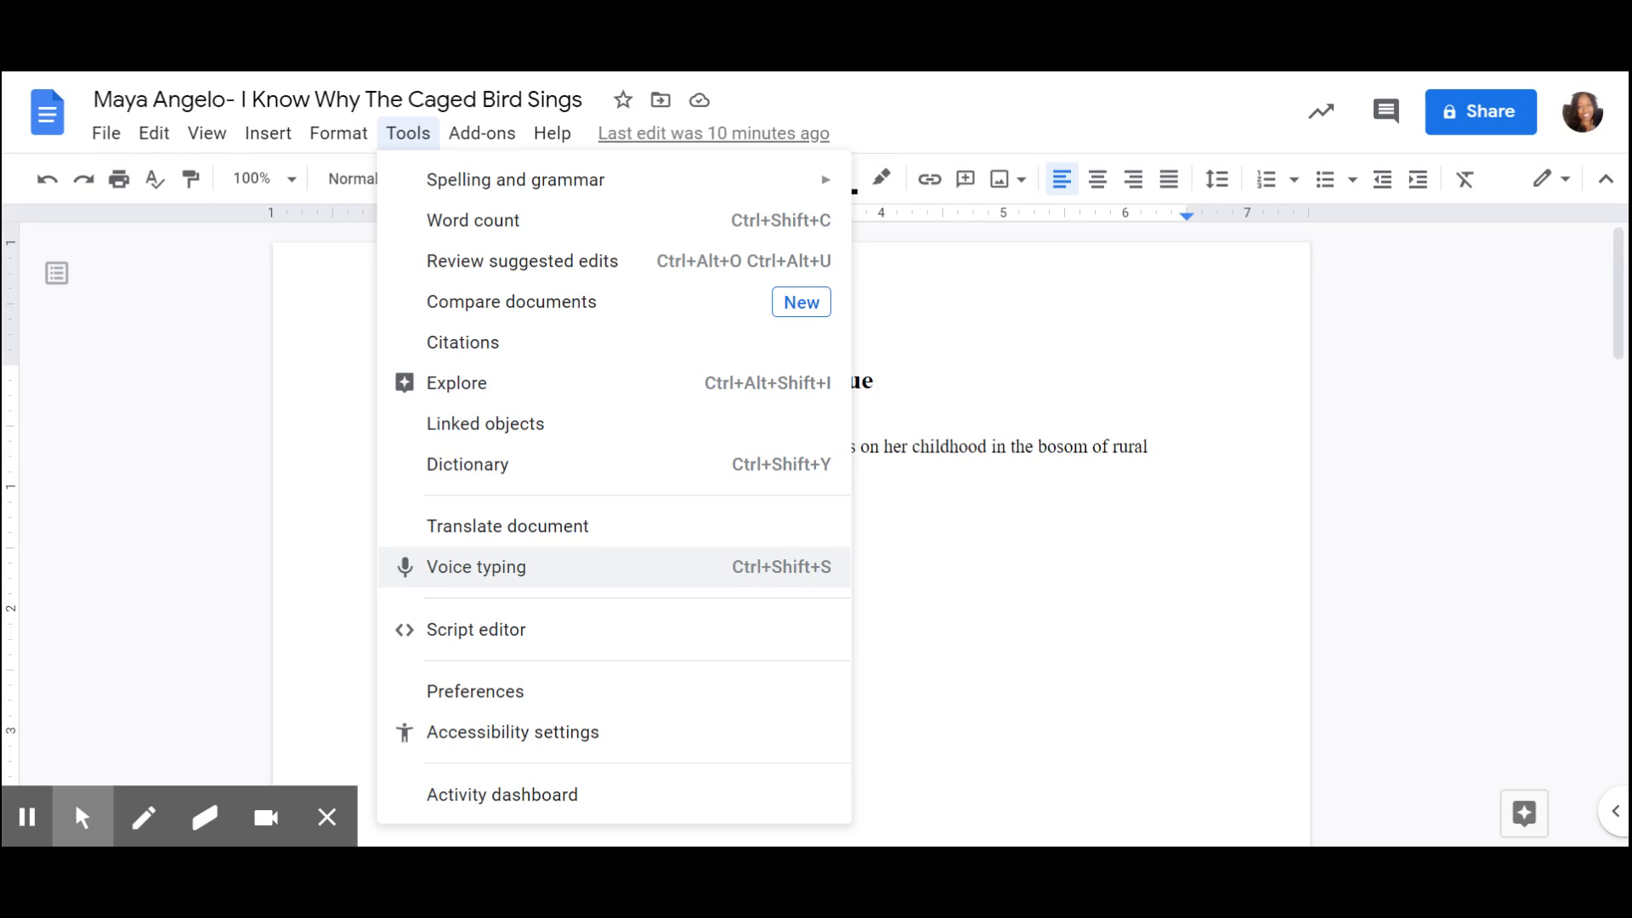
pyautogui.click(748, 576)
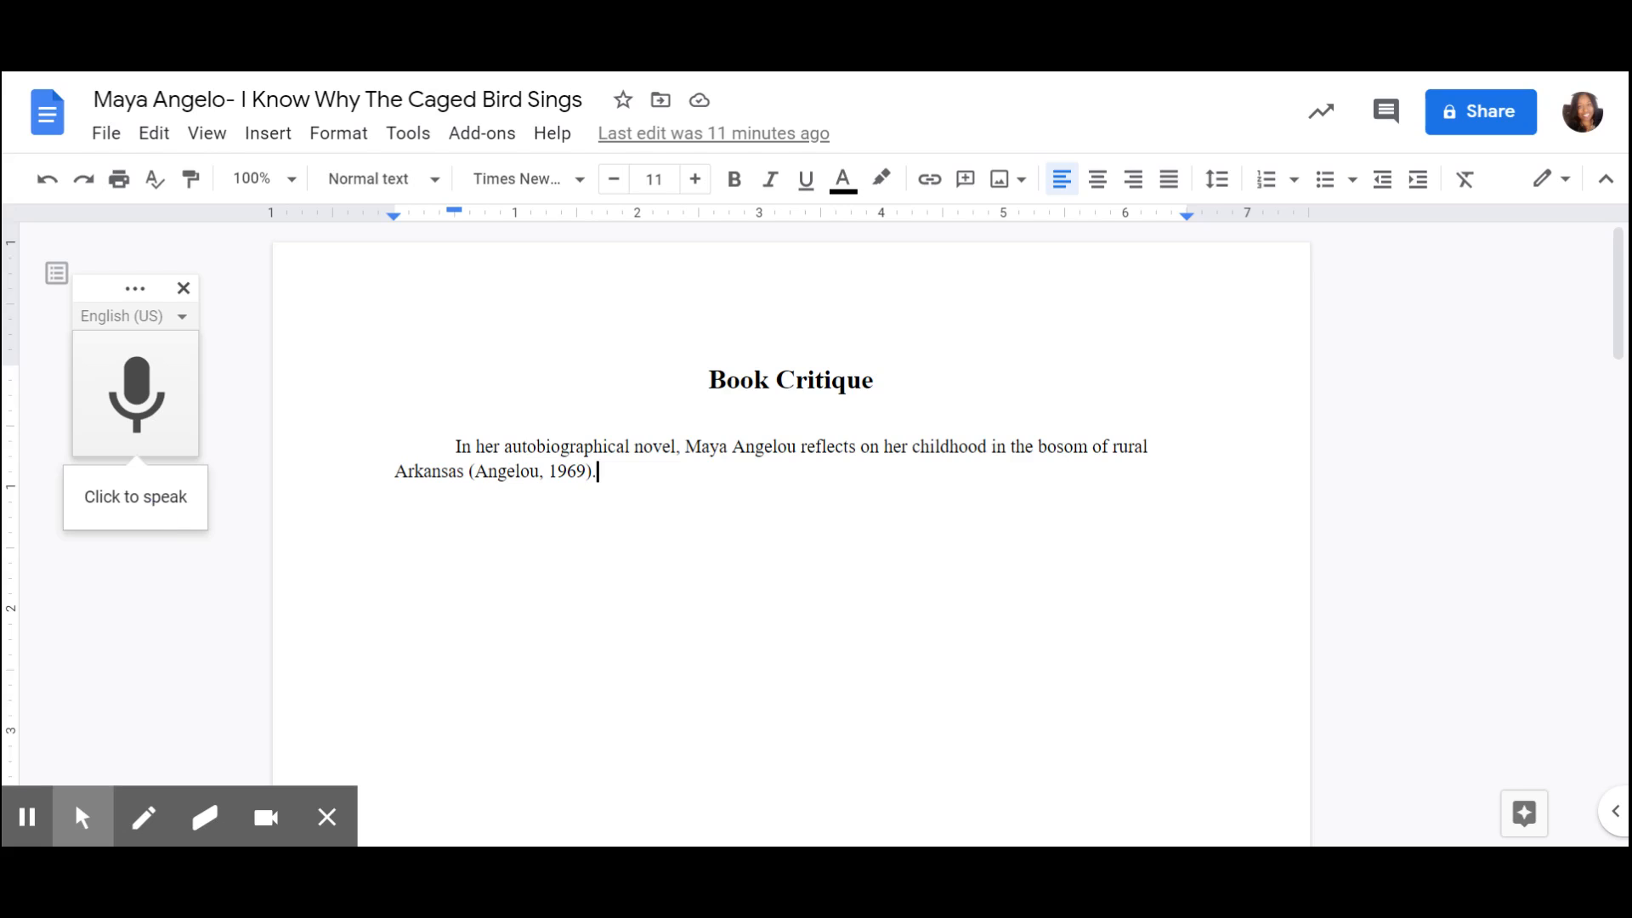
pyautogui.click(151, 503)
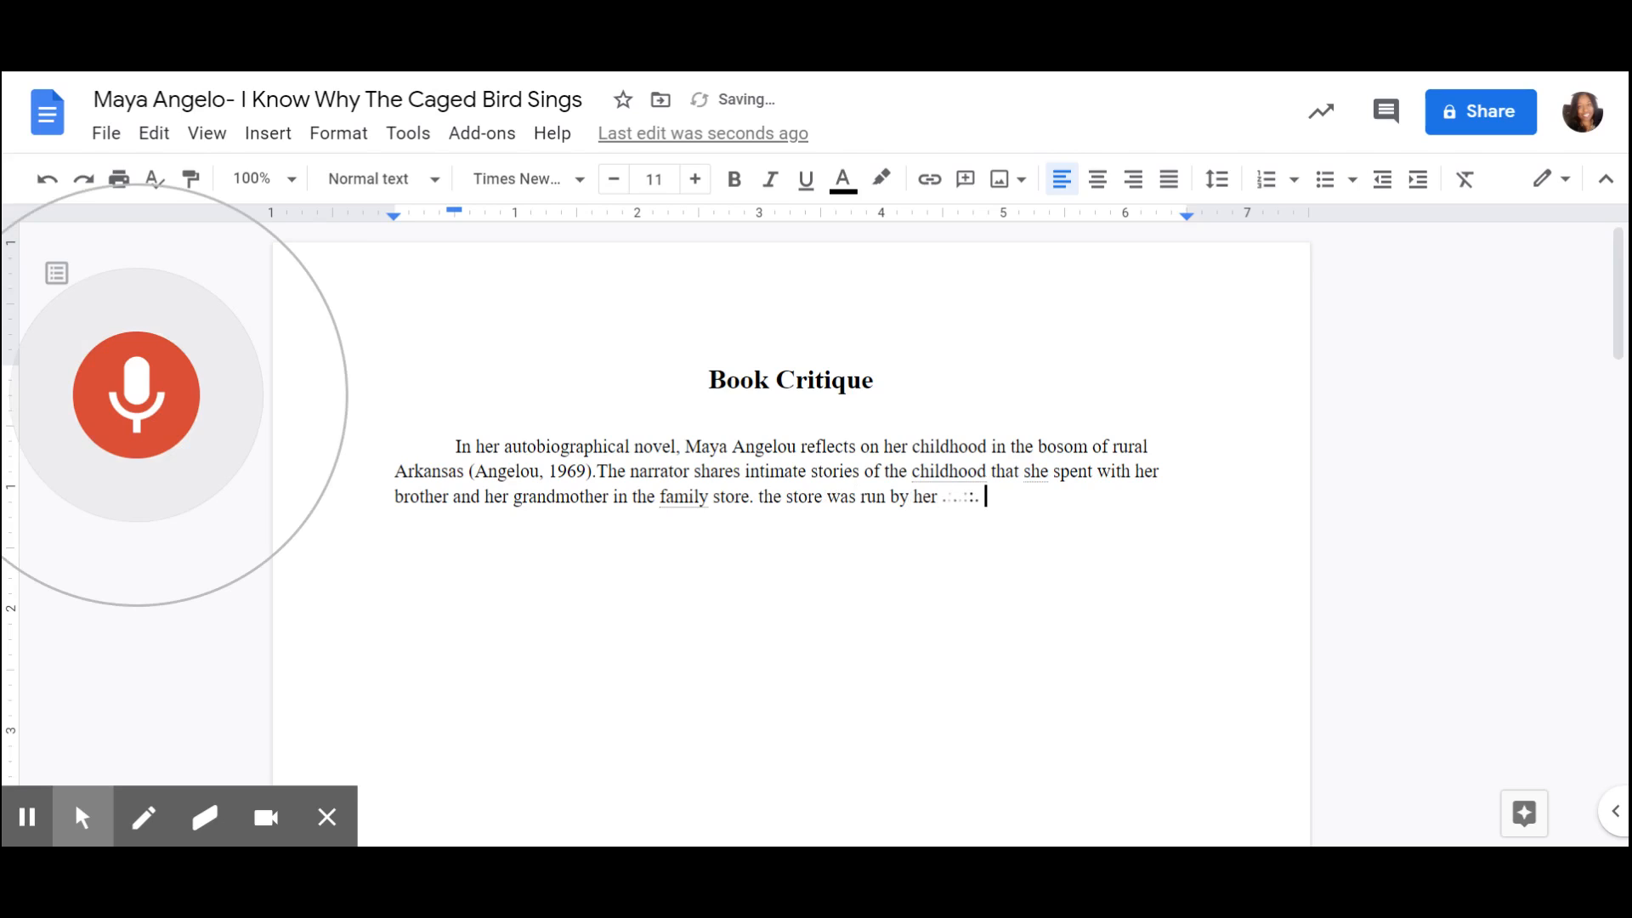
pyautogui.click(144, 399)
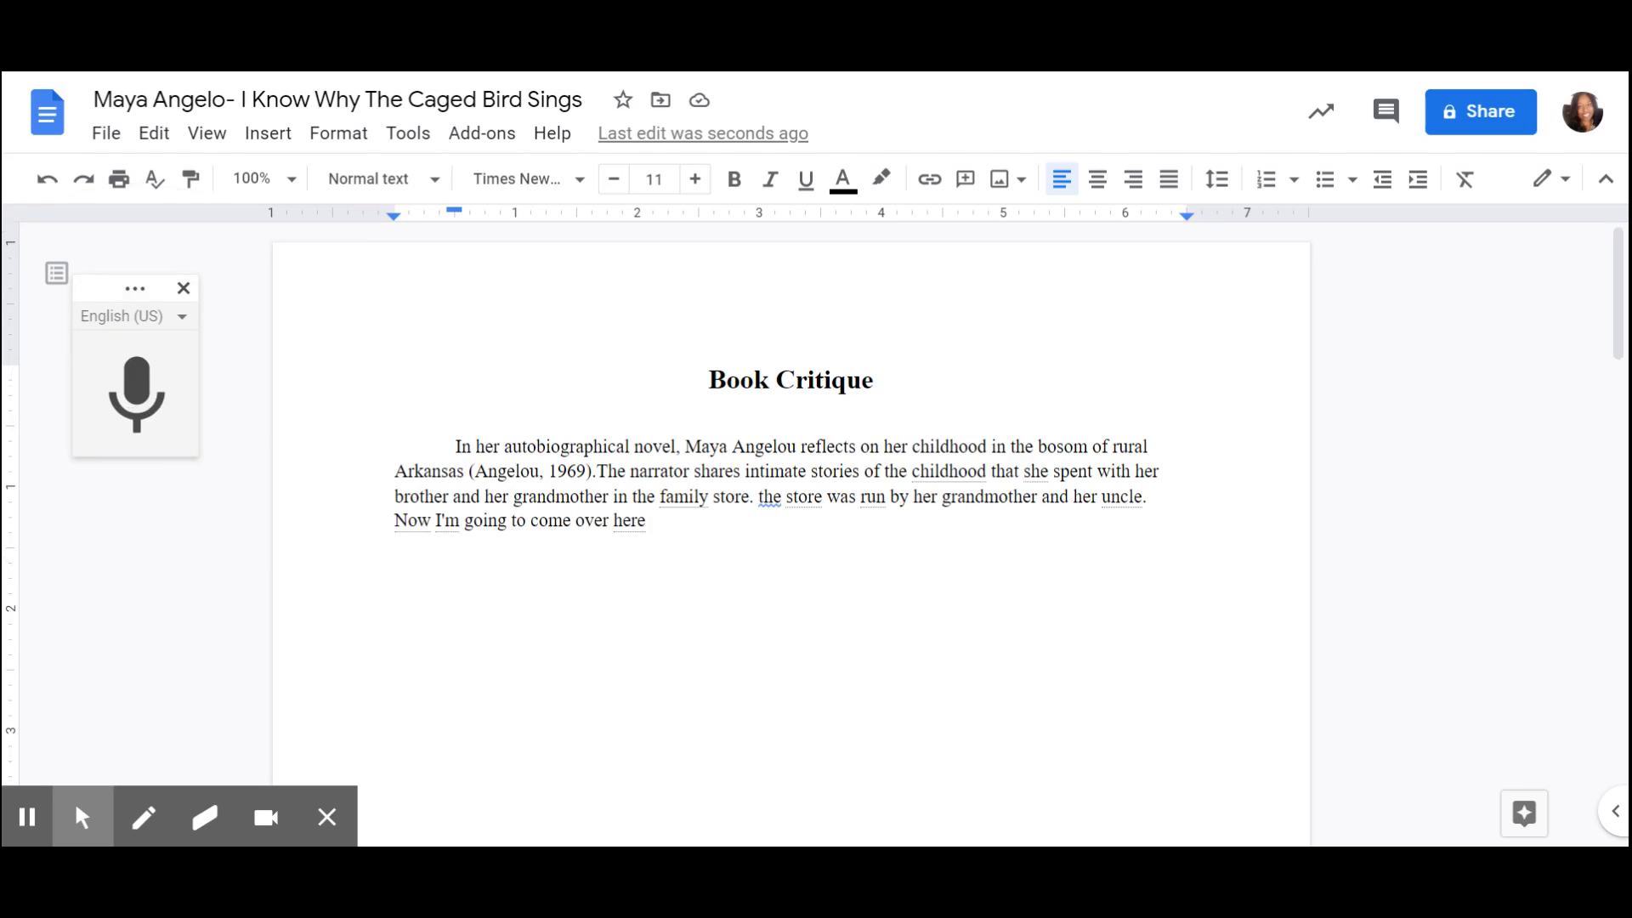
# - Capitalize "The" in "the store was run" and delete the stray dictated words "Now I'm going to come over here"
pyautogui.click(766, 497)
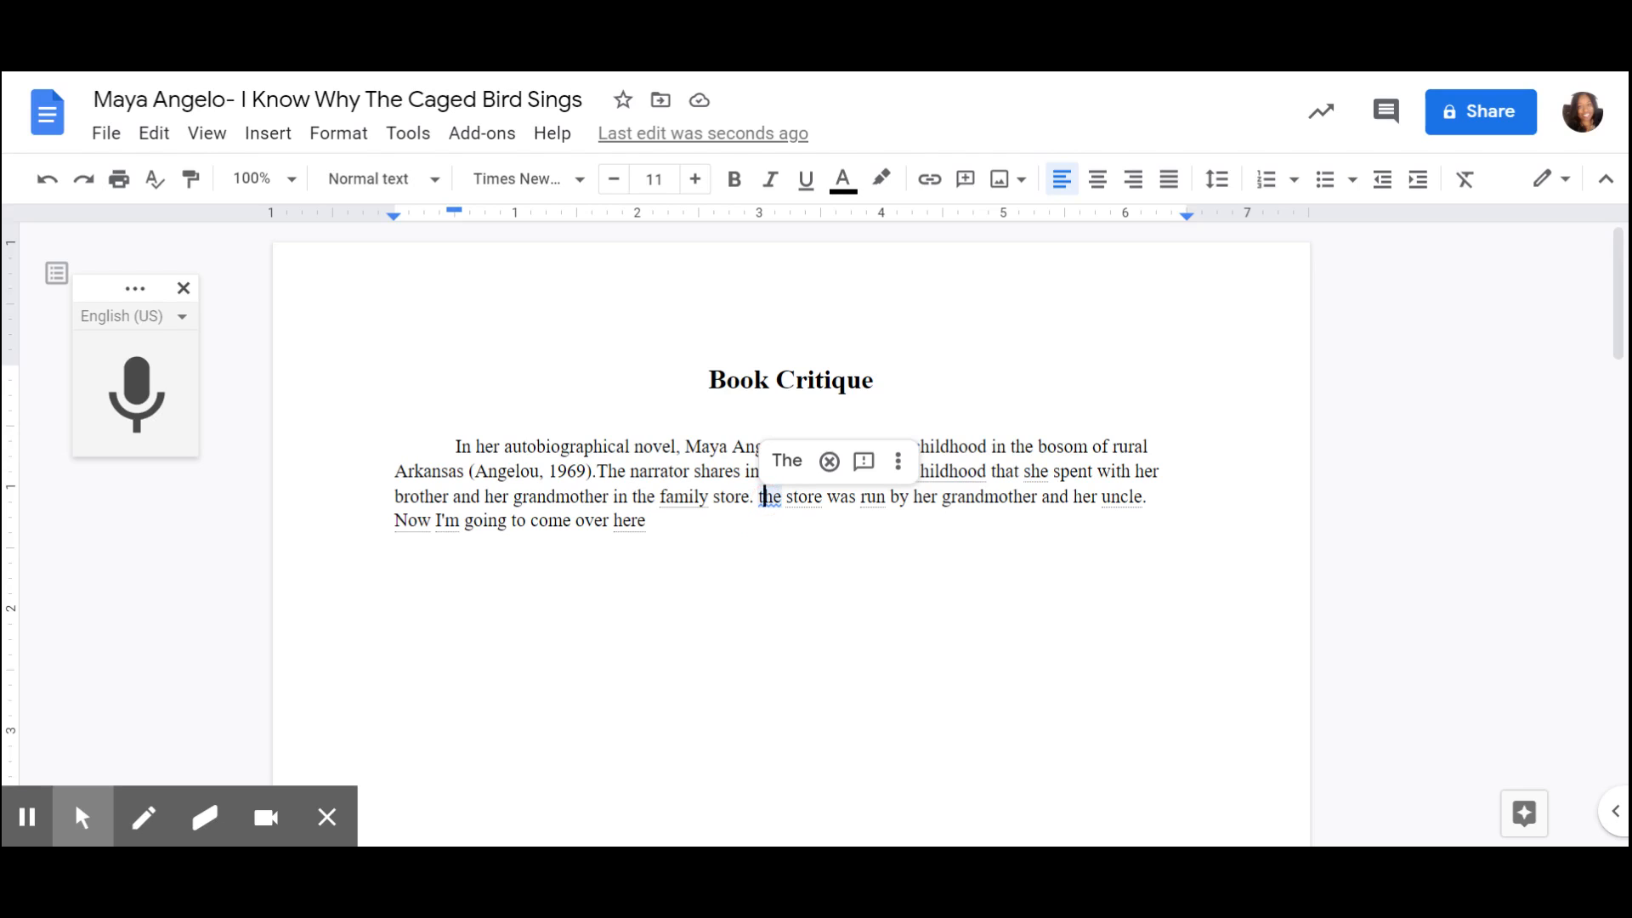
pyautogui.click(830, 462)
pyautogui.press('BackSpace')
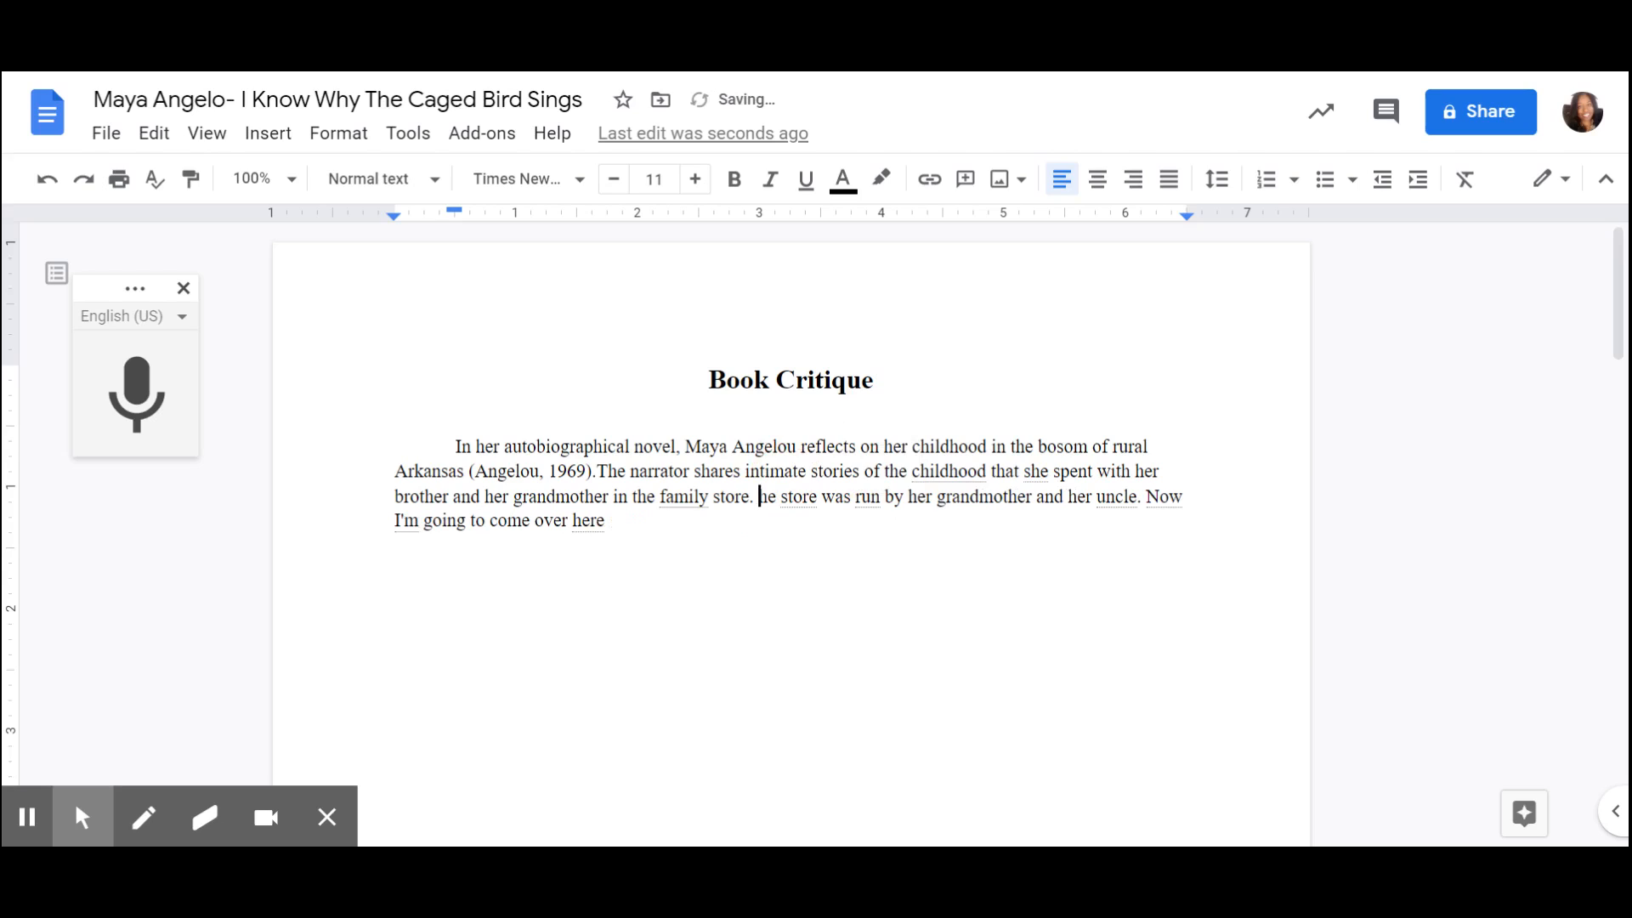
pyautogui.write('T')
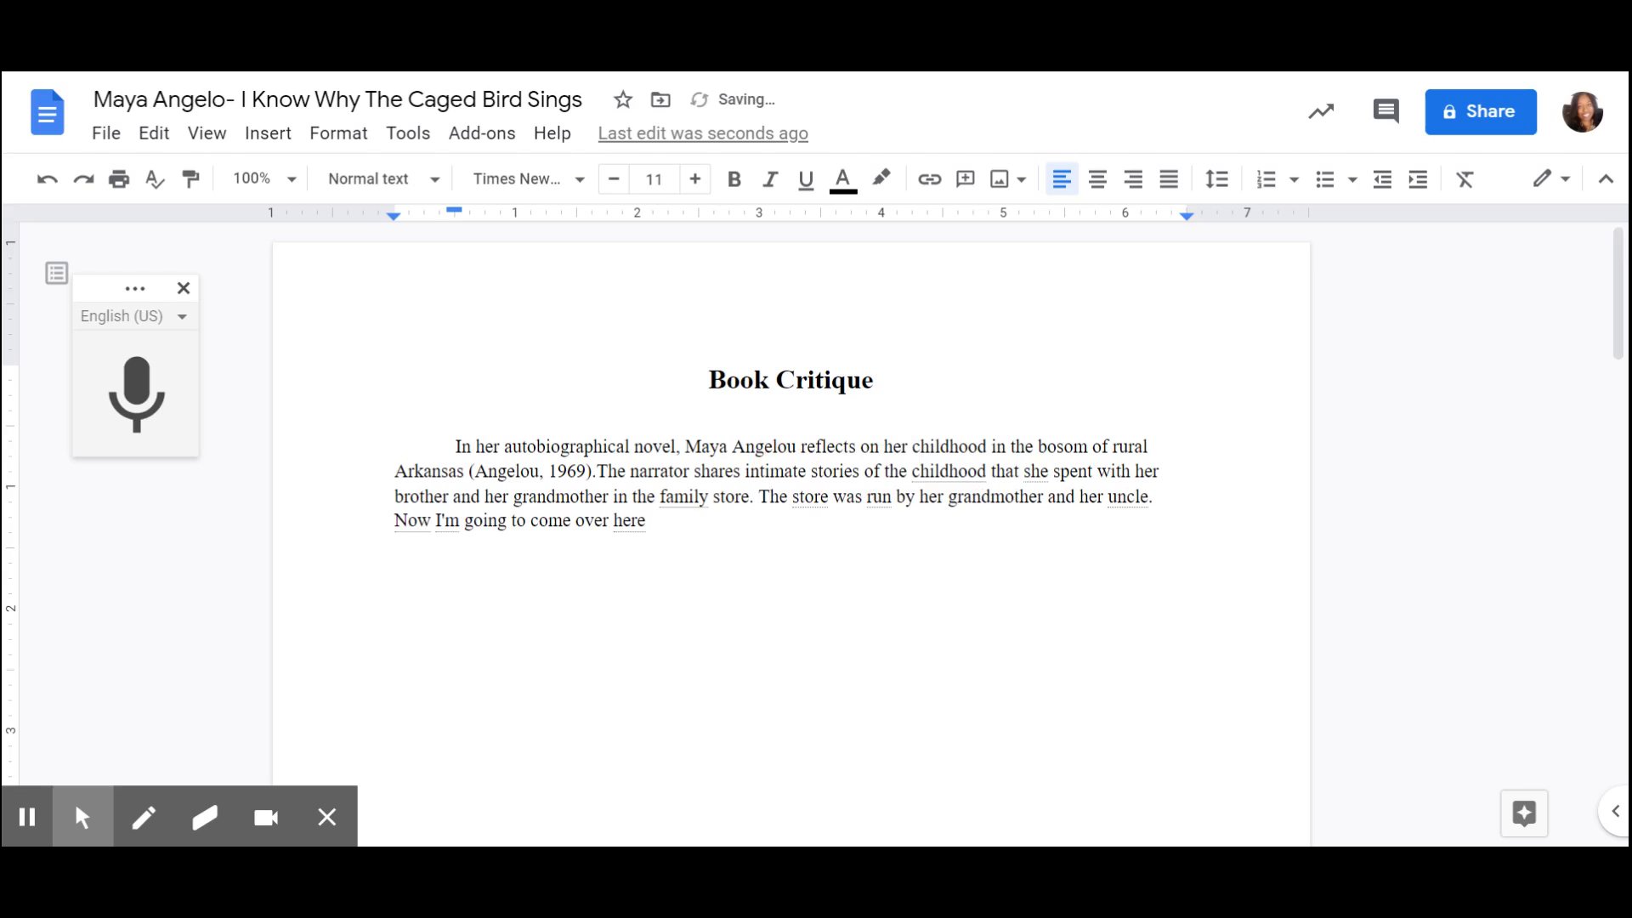
pyautogui.moveTo(736, 532); pyautogui.dragTo(394, 520)
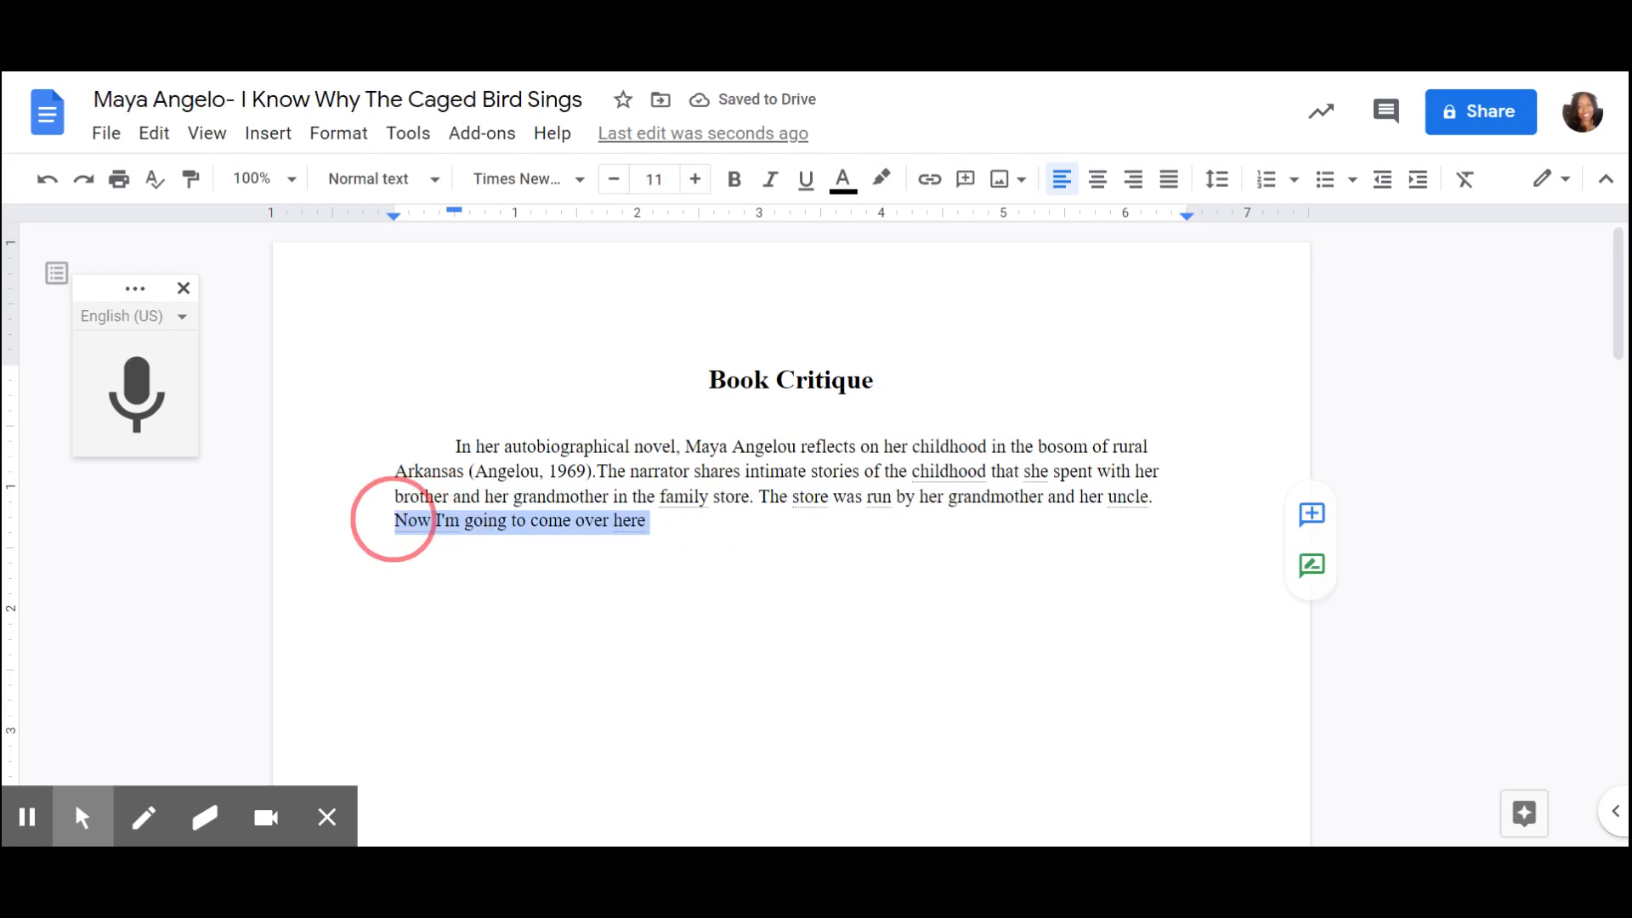
pyautogui.press('BackSpace')
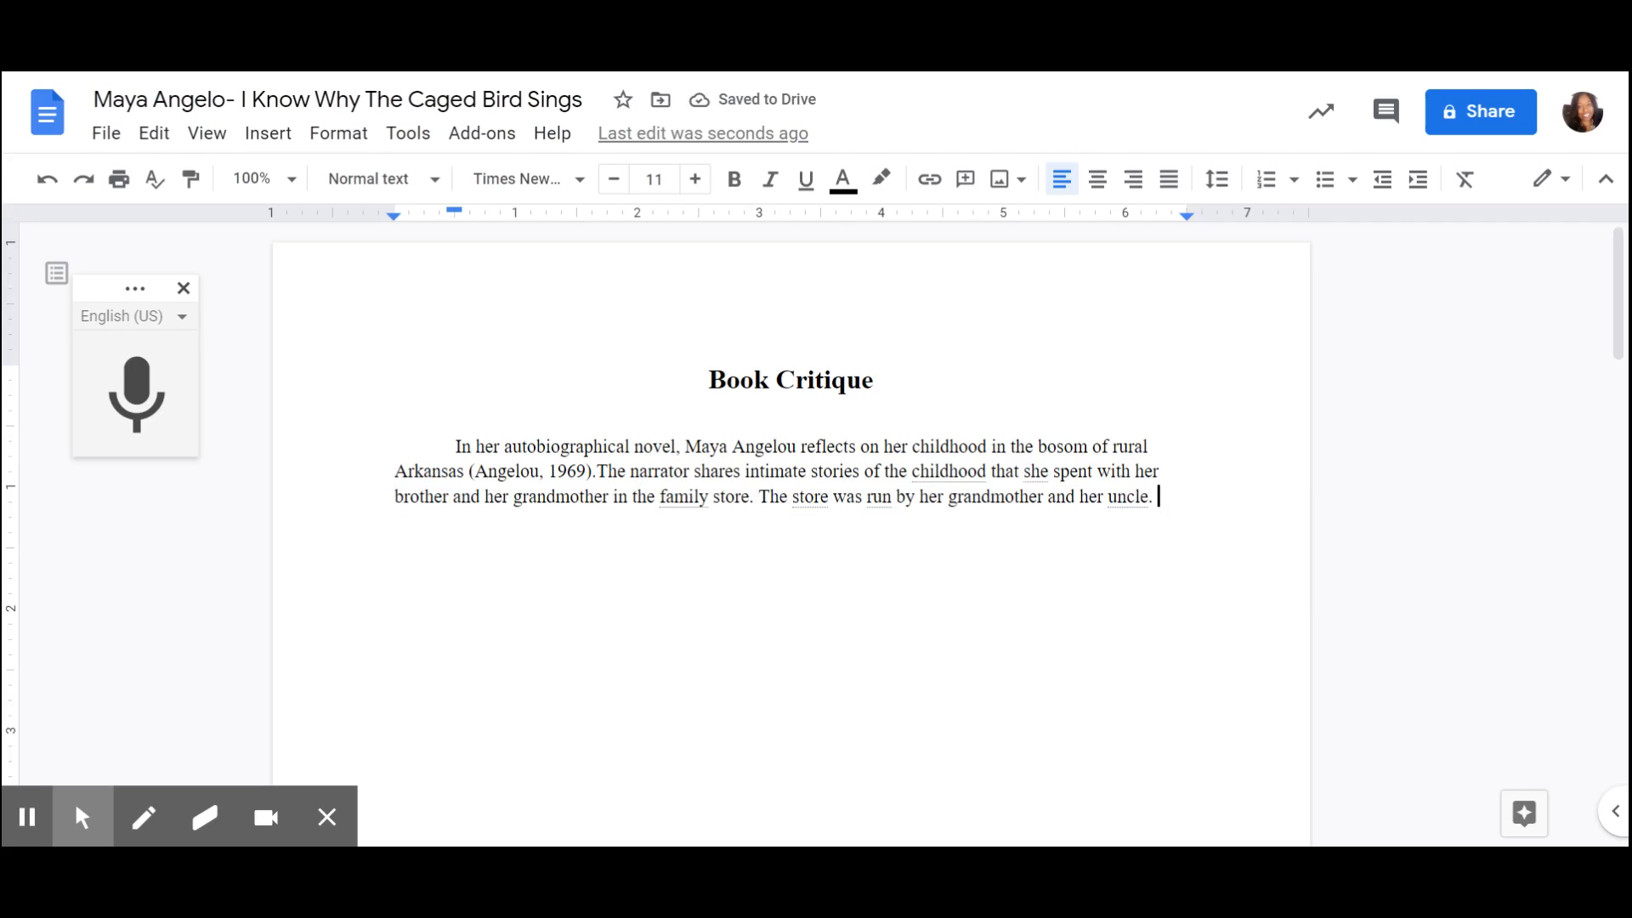
# - Try starting a new paragraph before "The store was run", and rejoin it with the preceding text
pyautogui.click(759, 497)
pyautogui.press('Return')
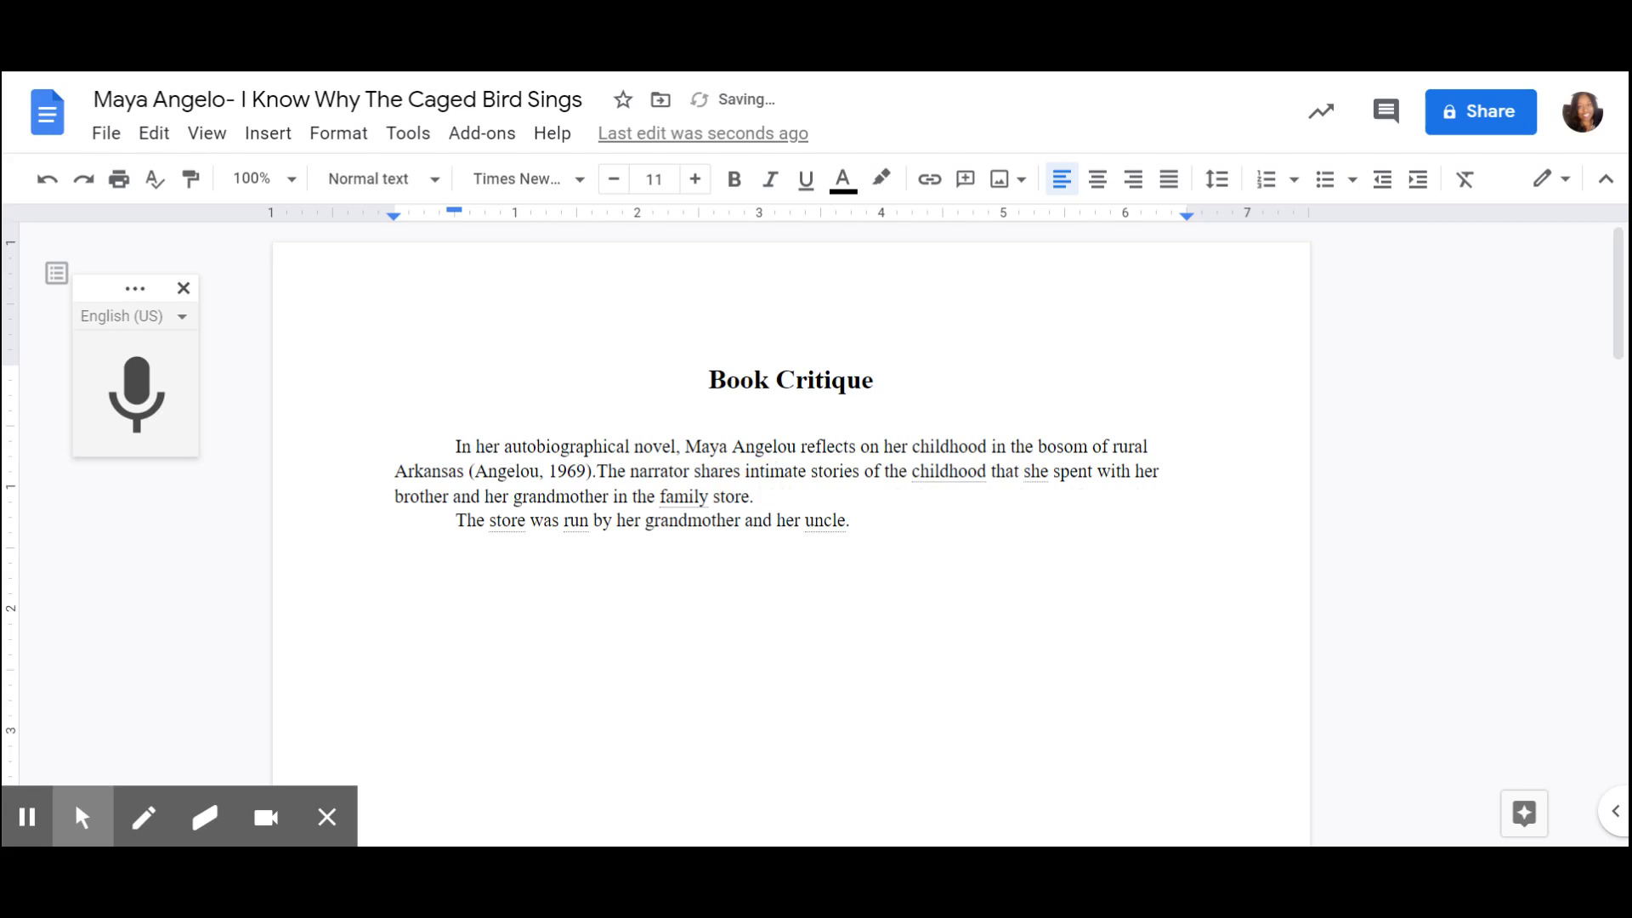
pyautogui.press('BackSpace')
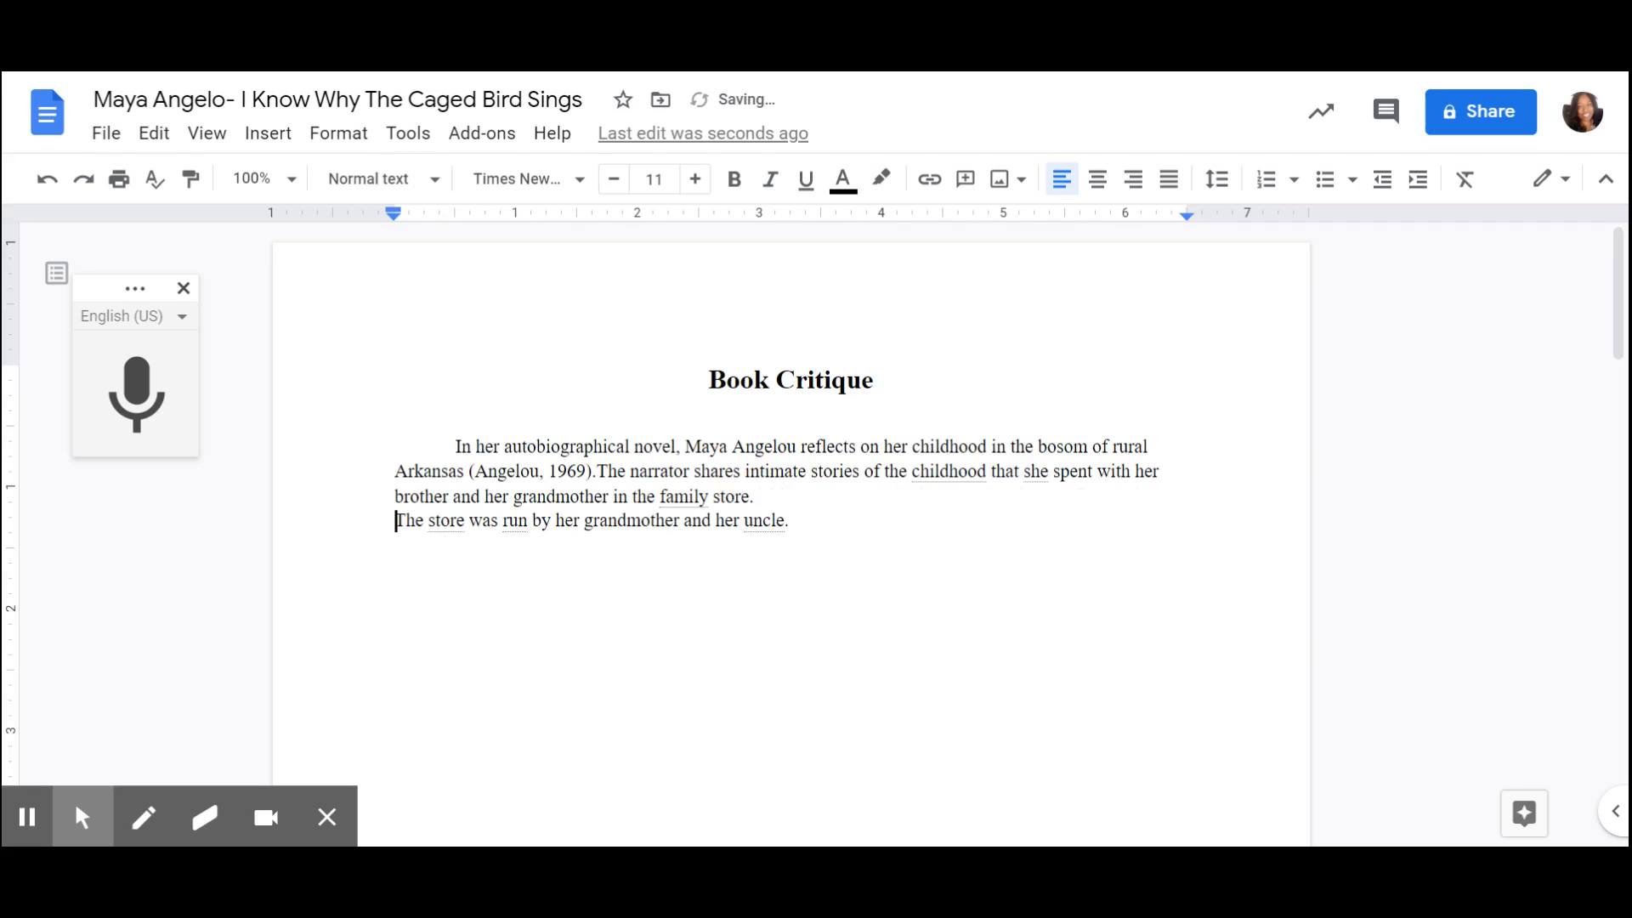
pyautogui.press('BackSpace')
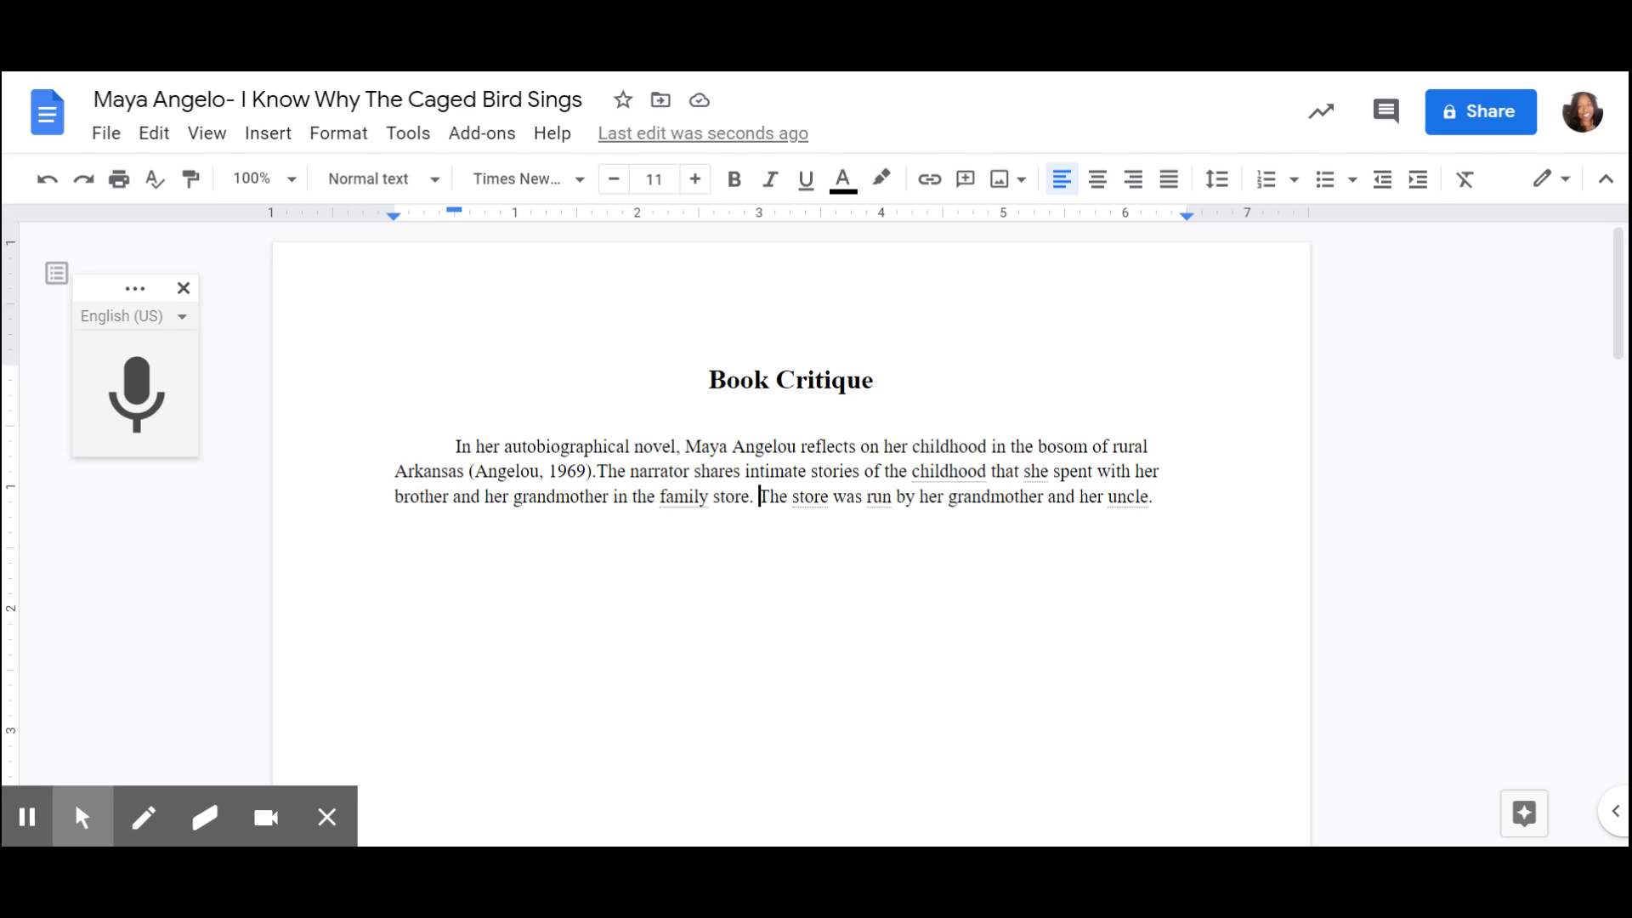
pyautogui.click(24, 821)
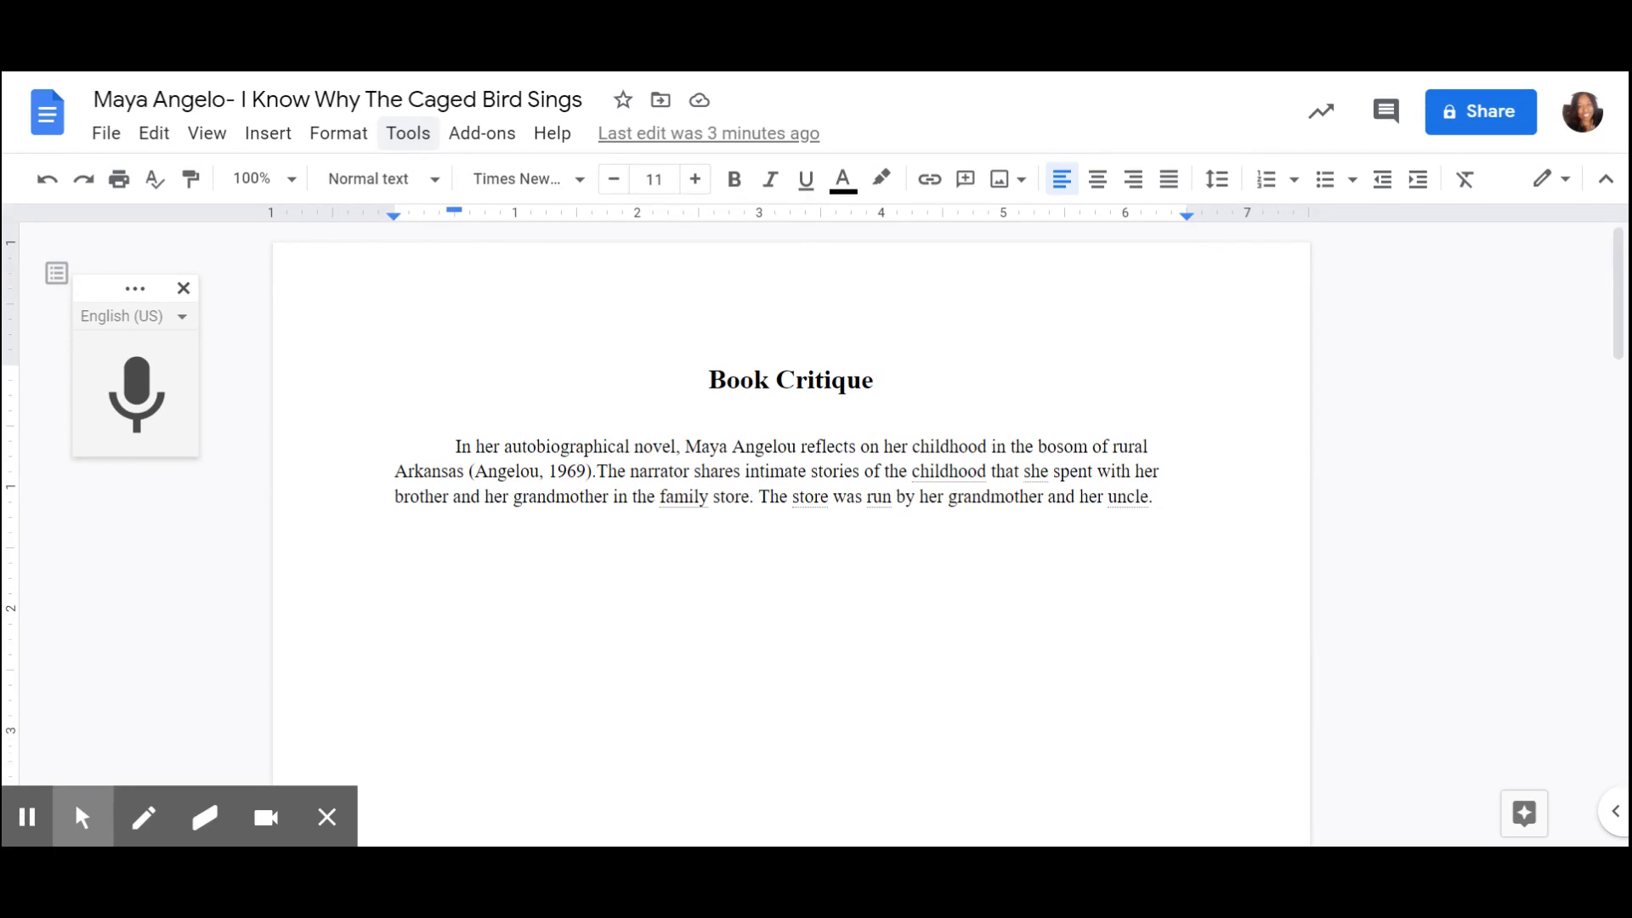
pyautogui.click(409, 138)
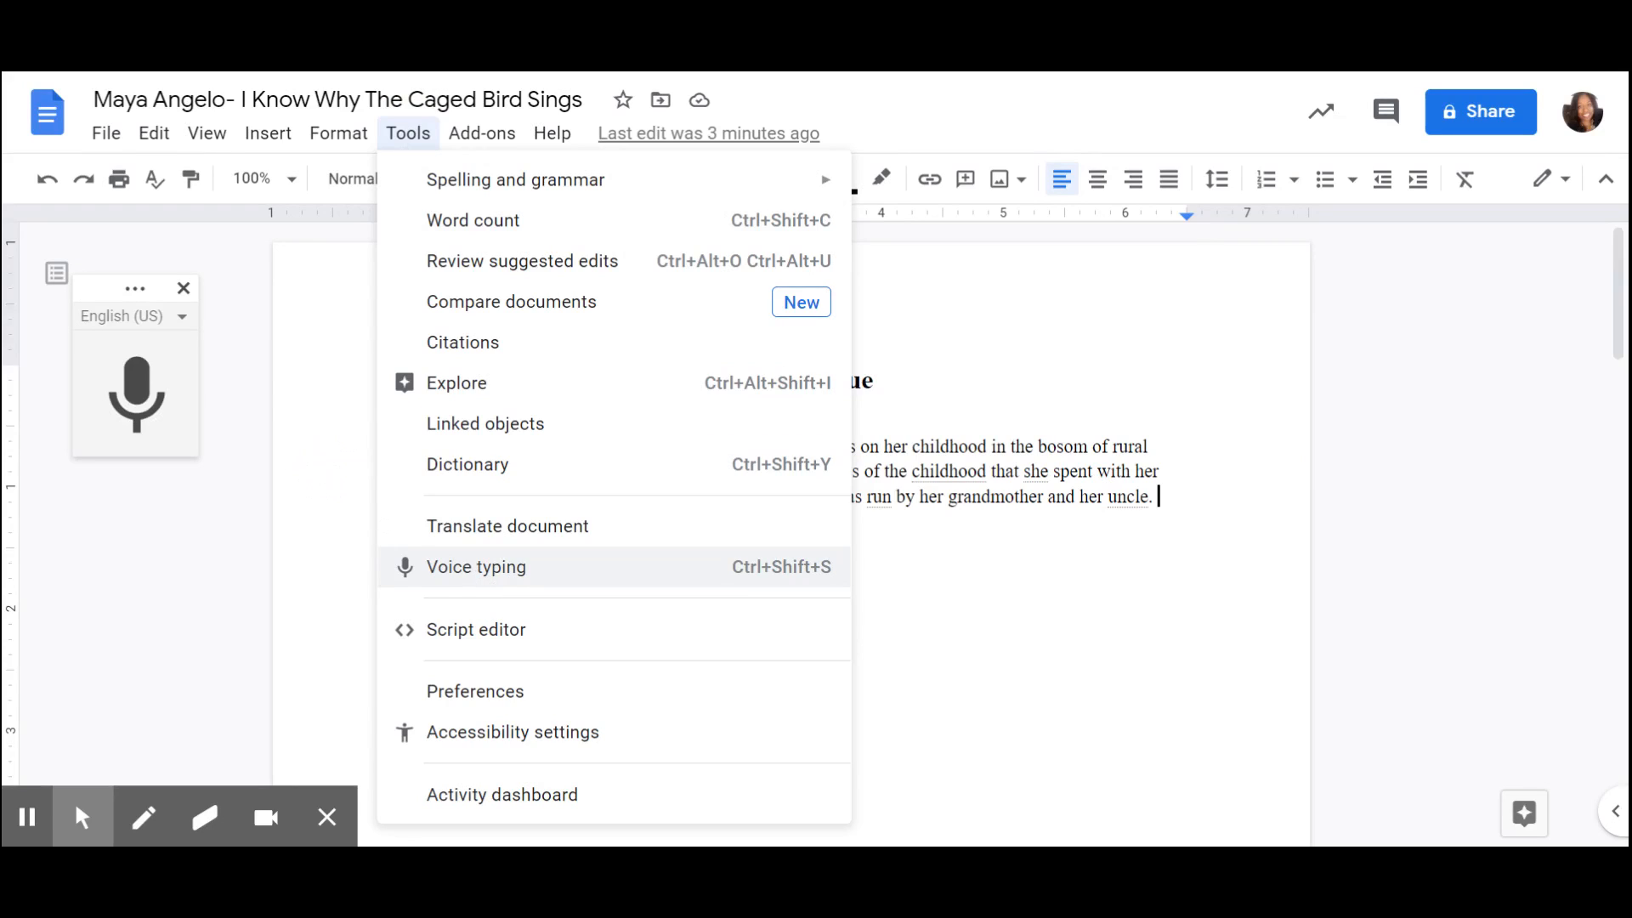
pyautogui.click(344, 446)
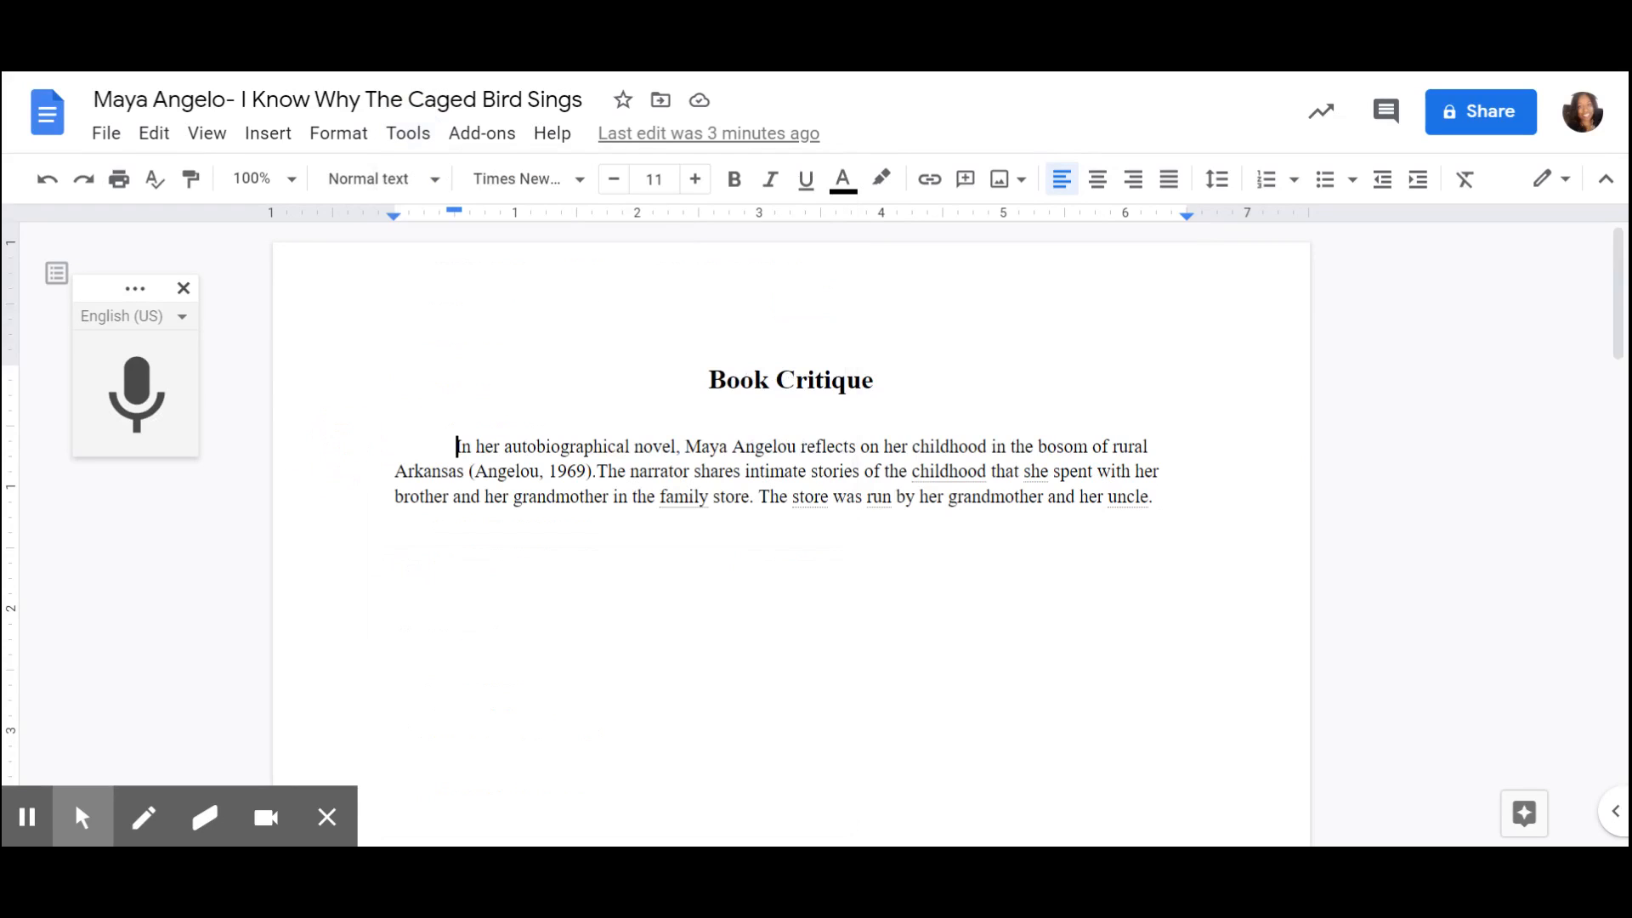
# - Open the document's citations and view the available citation styles, keeping APA
pyautogui.click(409, 133)
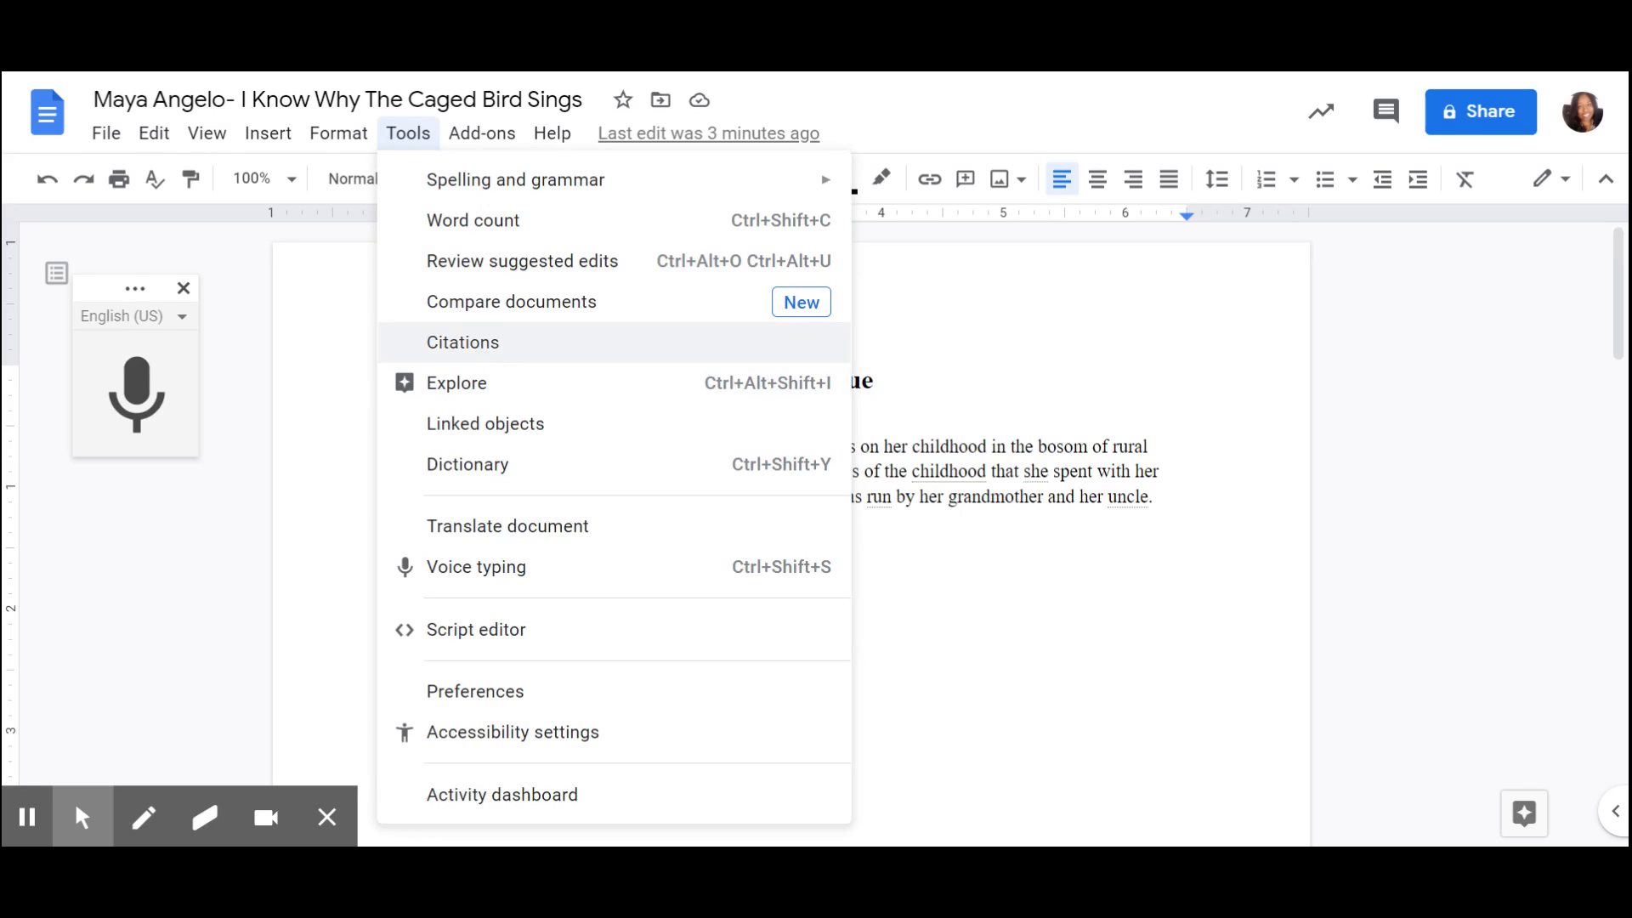
pyautogui.click(481, 347)
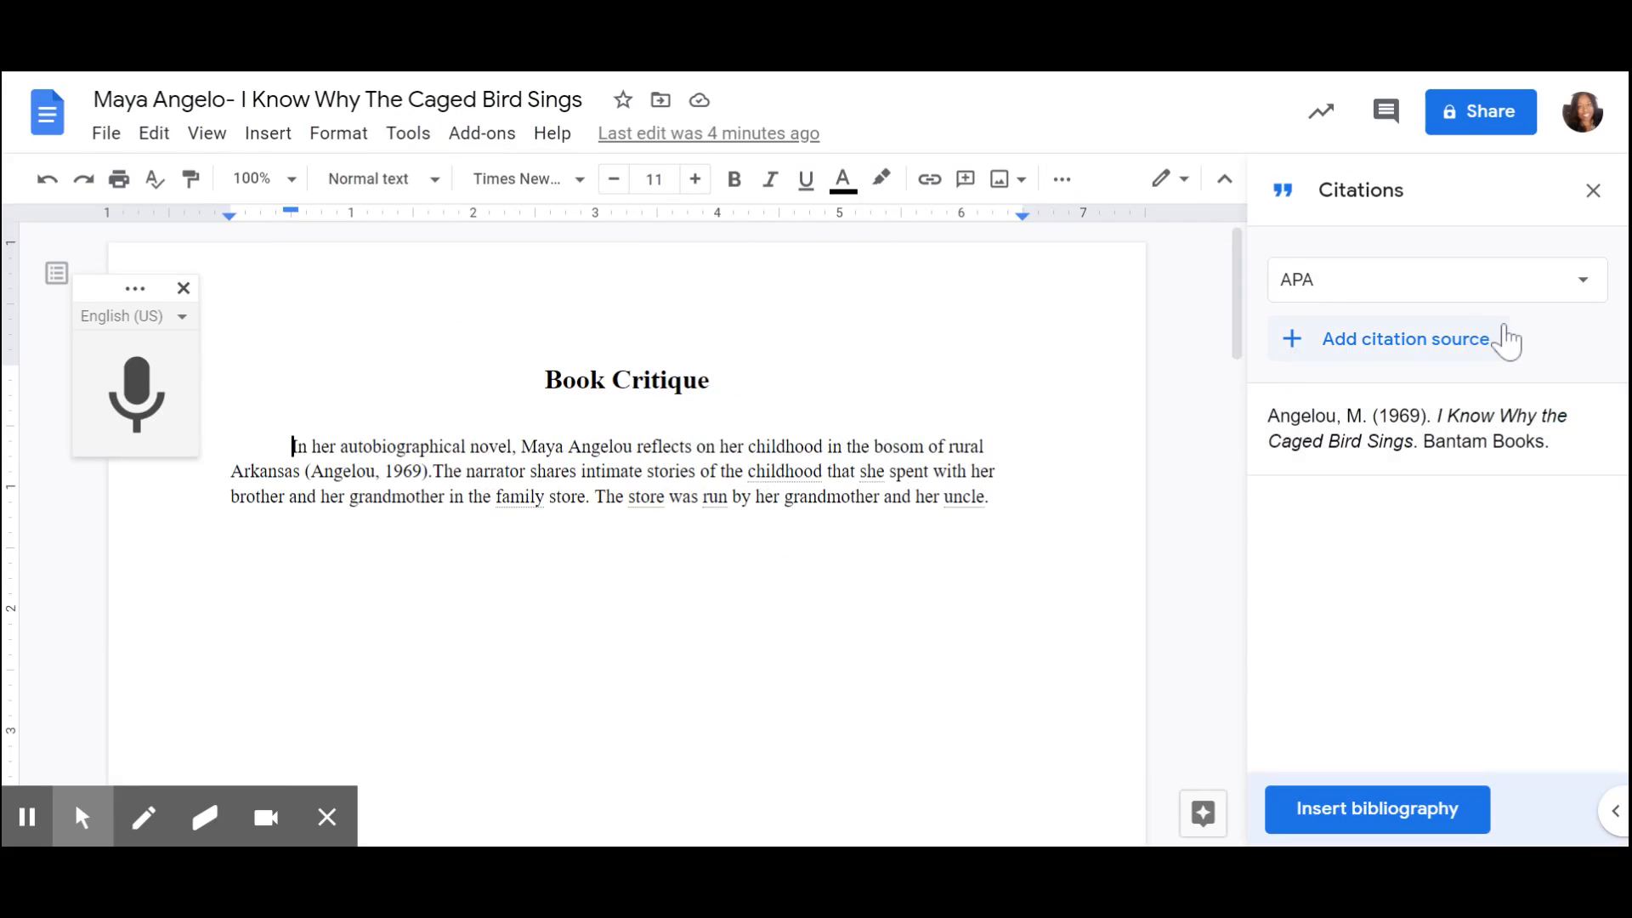
pyautogui.click(1573, 299)
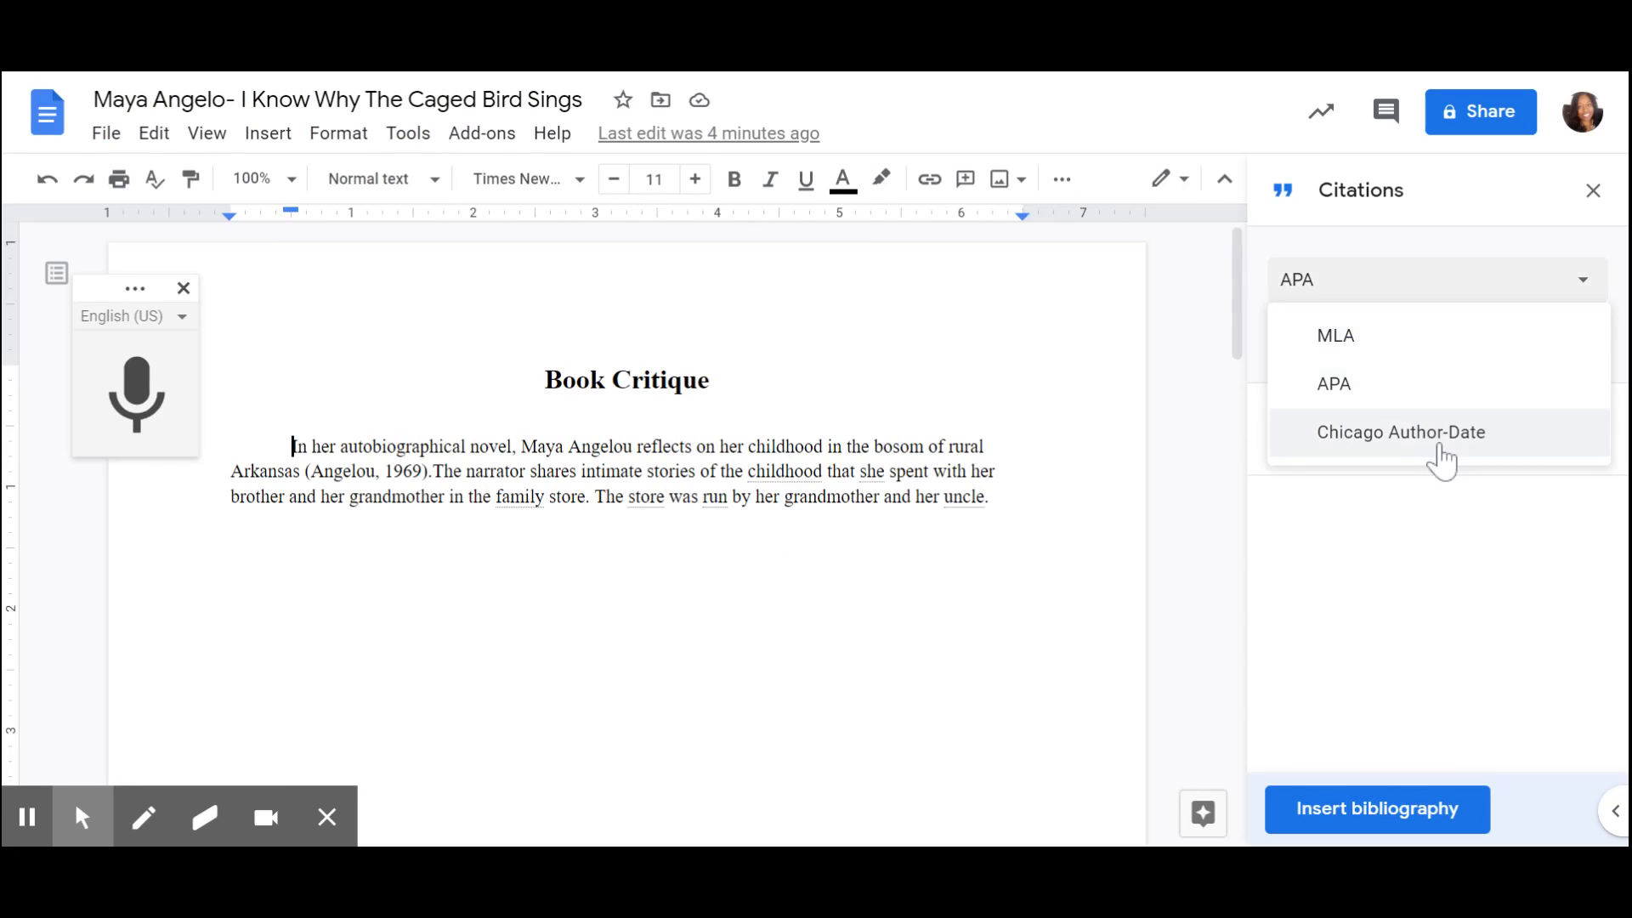
pyautogui.click(1204, 376)
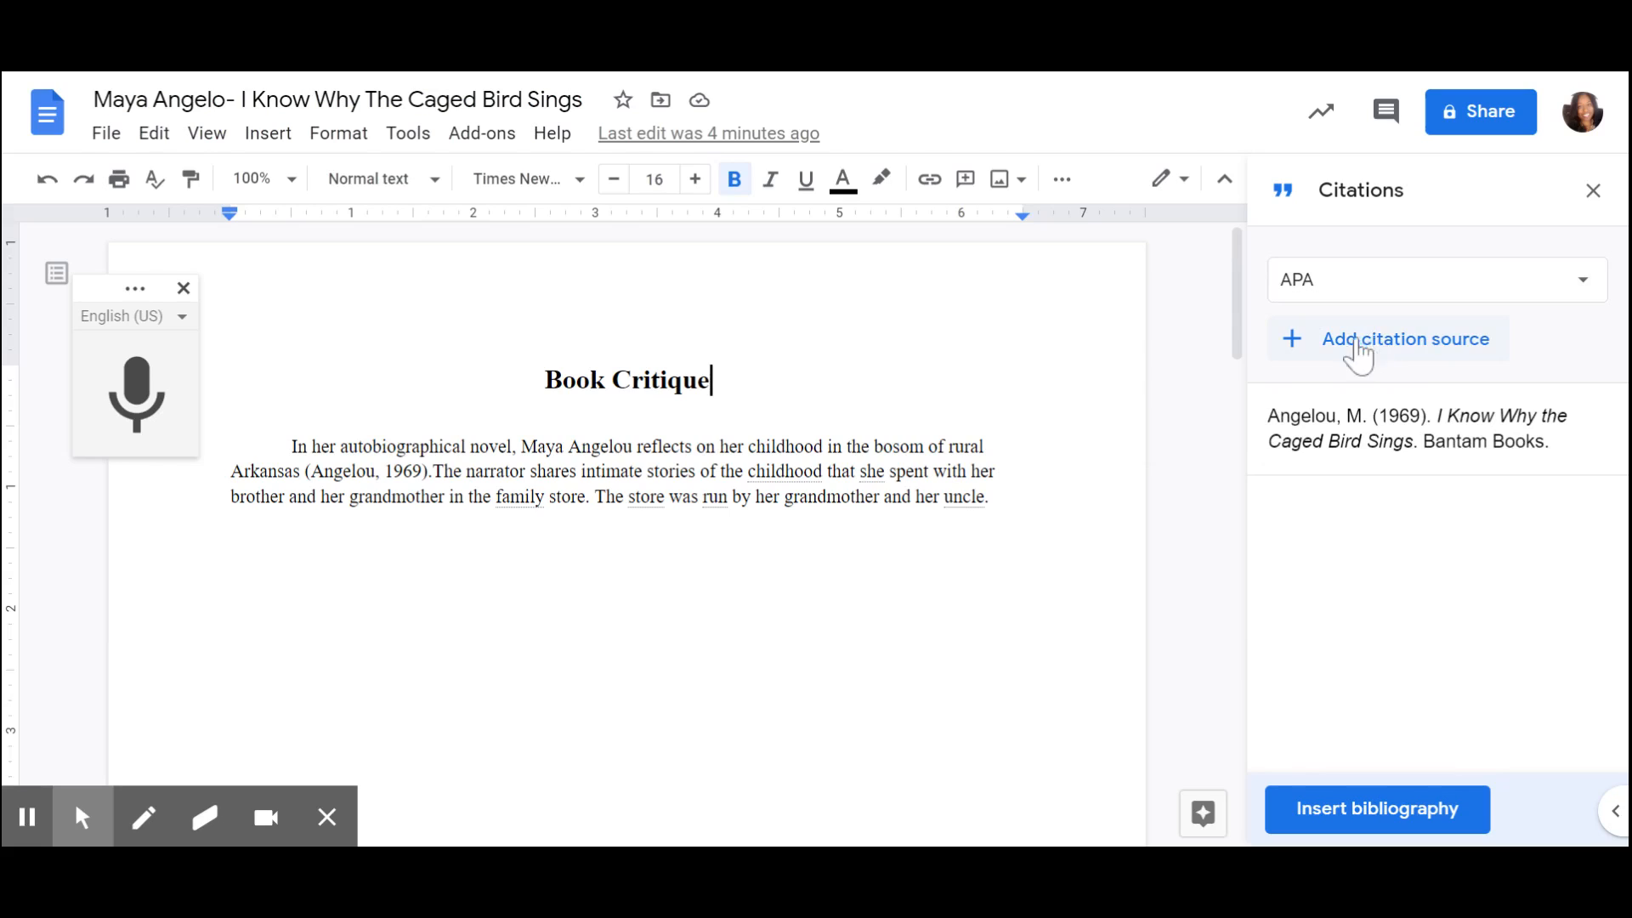
# - Start a new citation source for a book accessed in print
pyautogui.click(1418, 344)
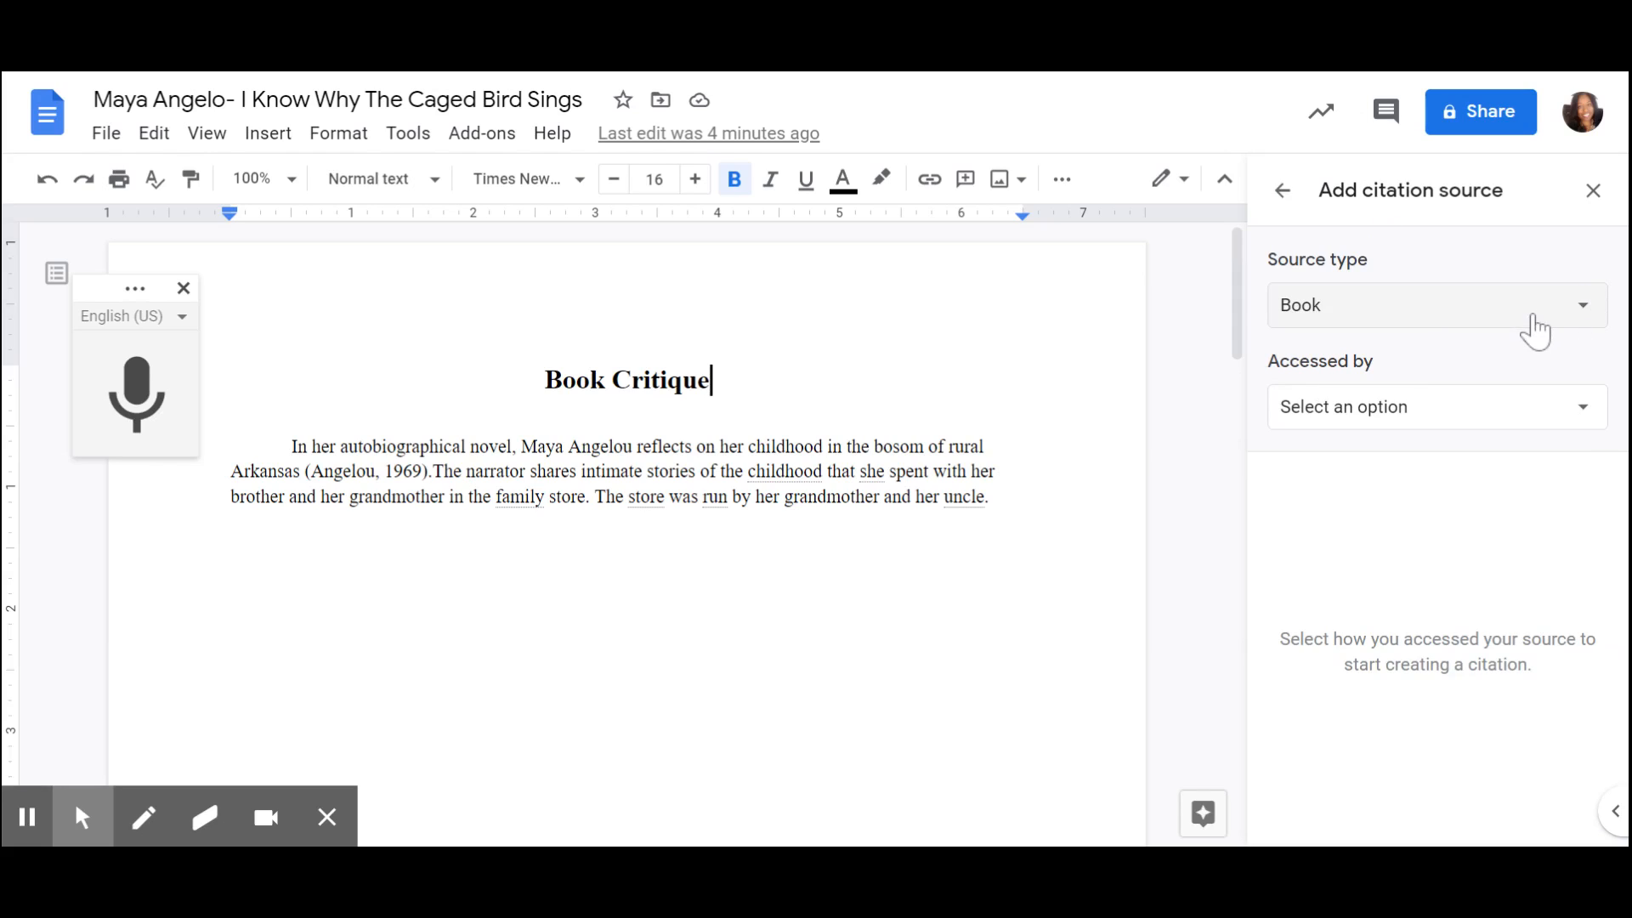
pyautogui.click(1584, 432)
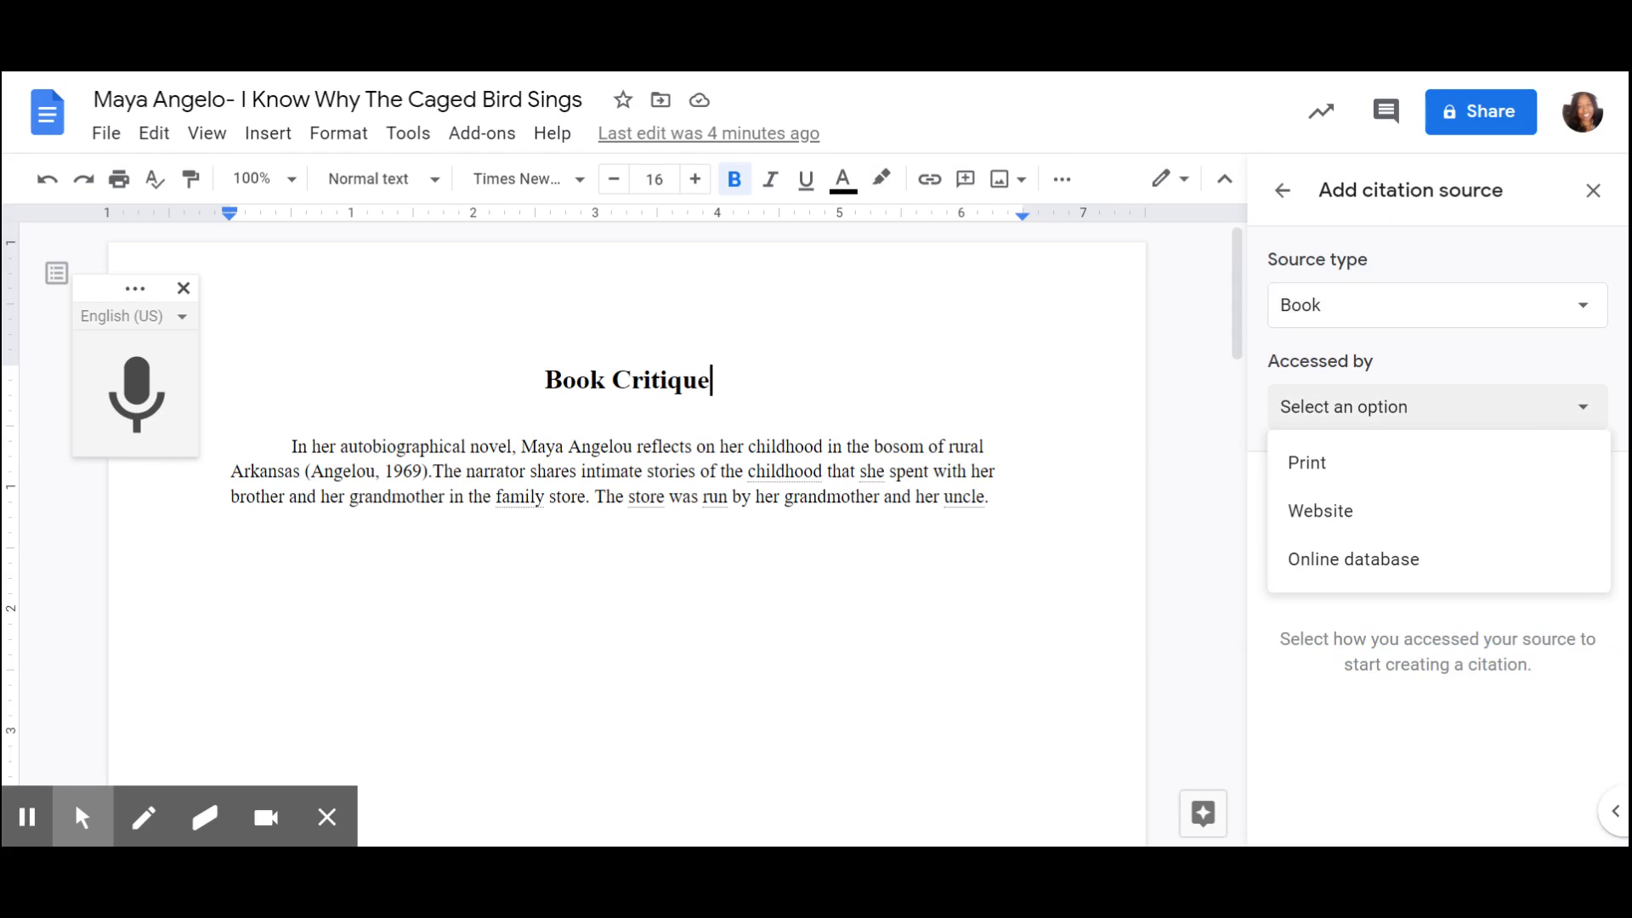
pyautogui.click(1501, 463)
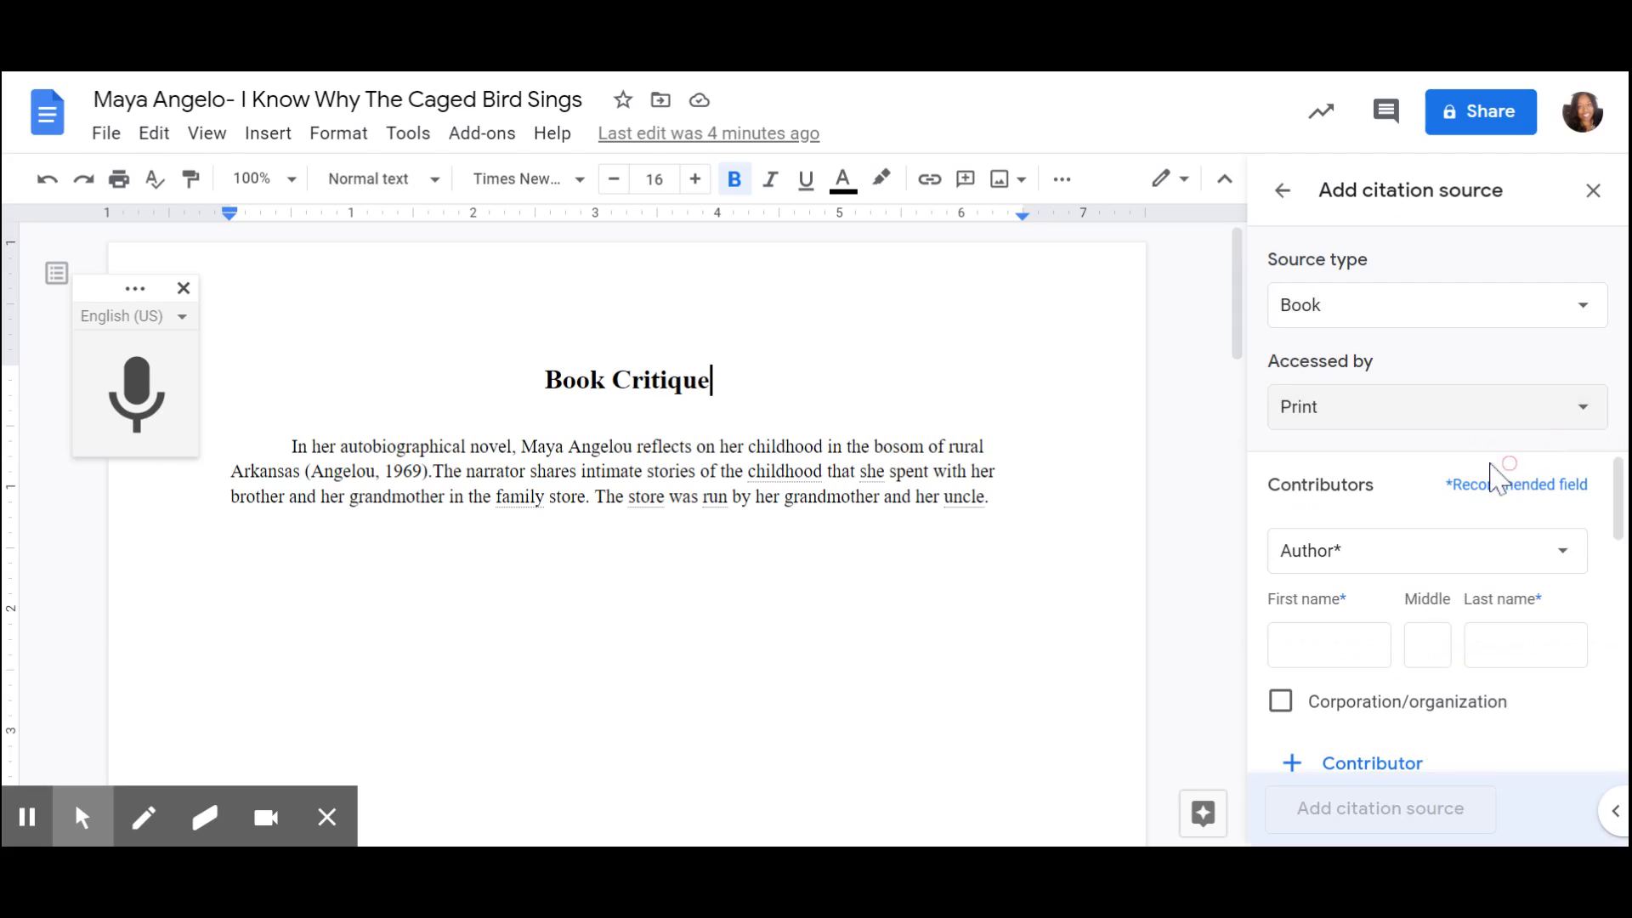
# - Enter Maya Angelou as the source's author and "Gather Together in my Name" as its title
pyautogui.scroll(-1, 1509, 582)
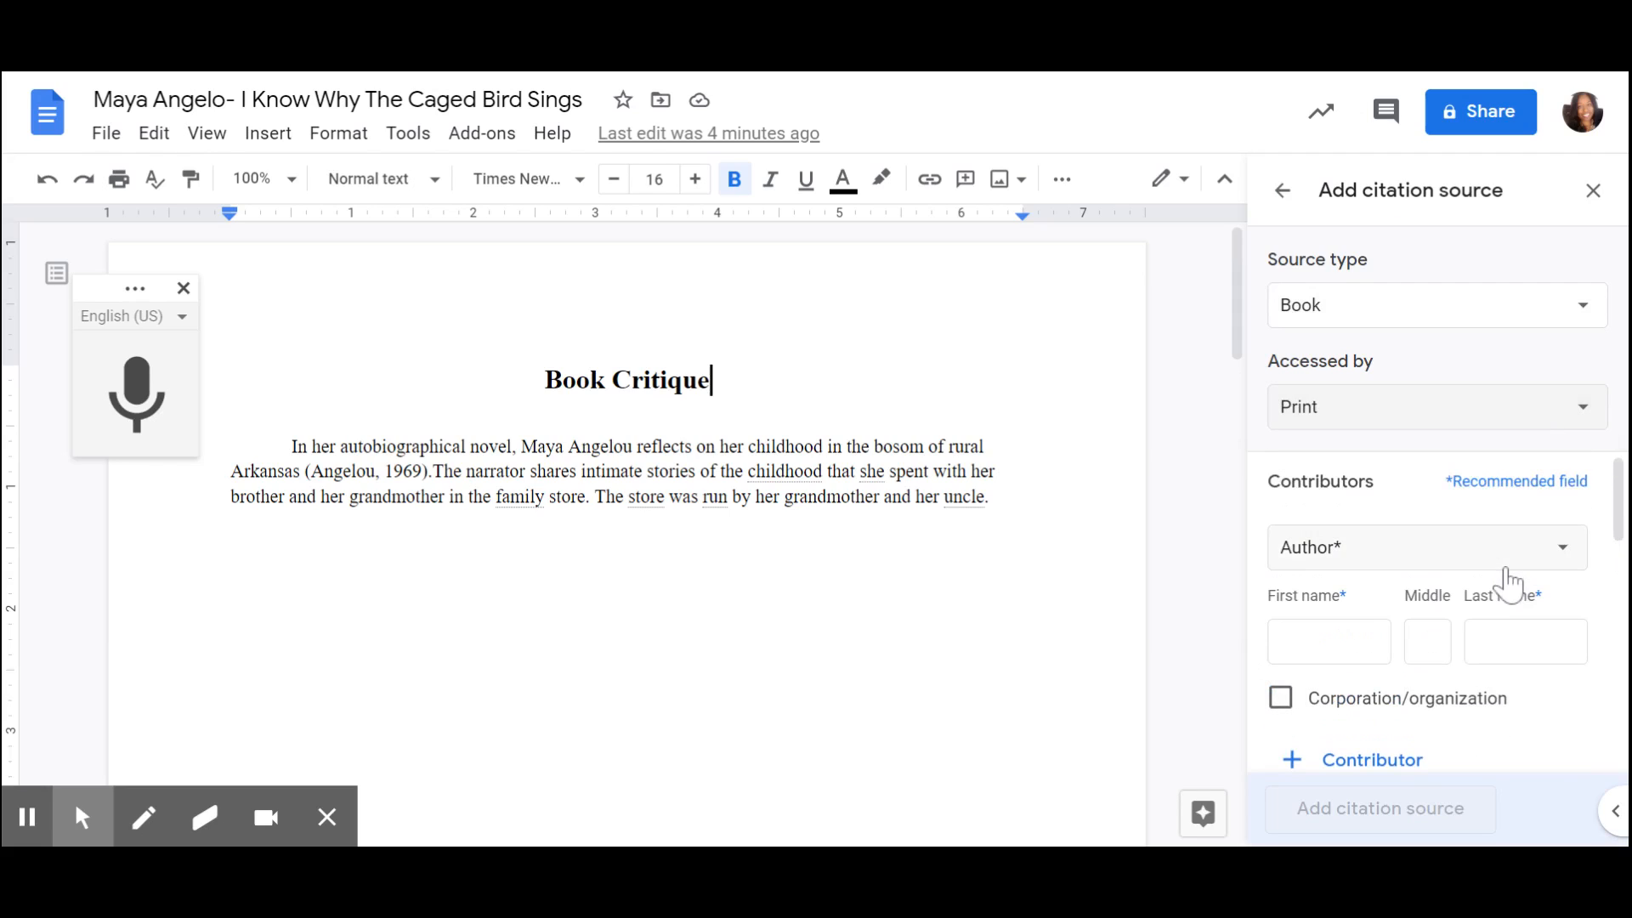
pyautogui.click(1298, 650)
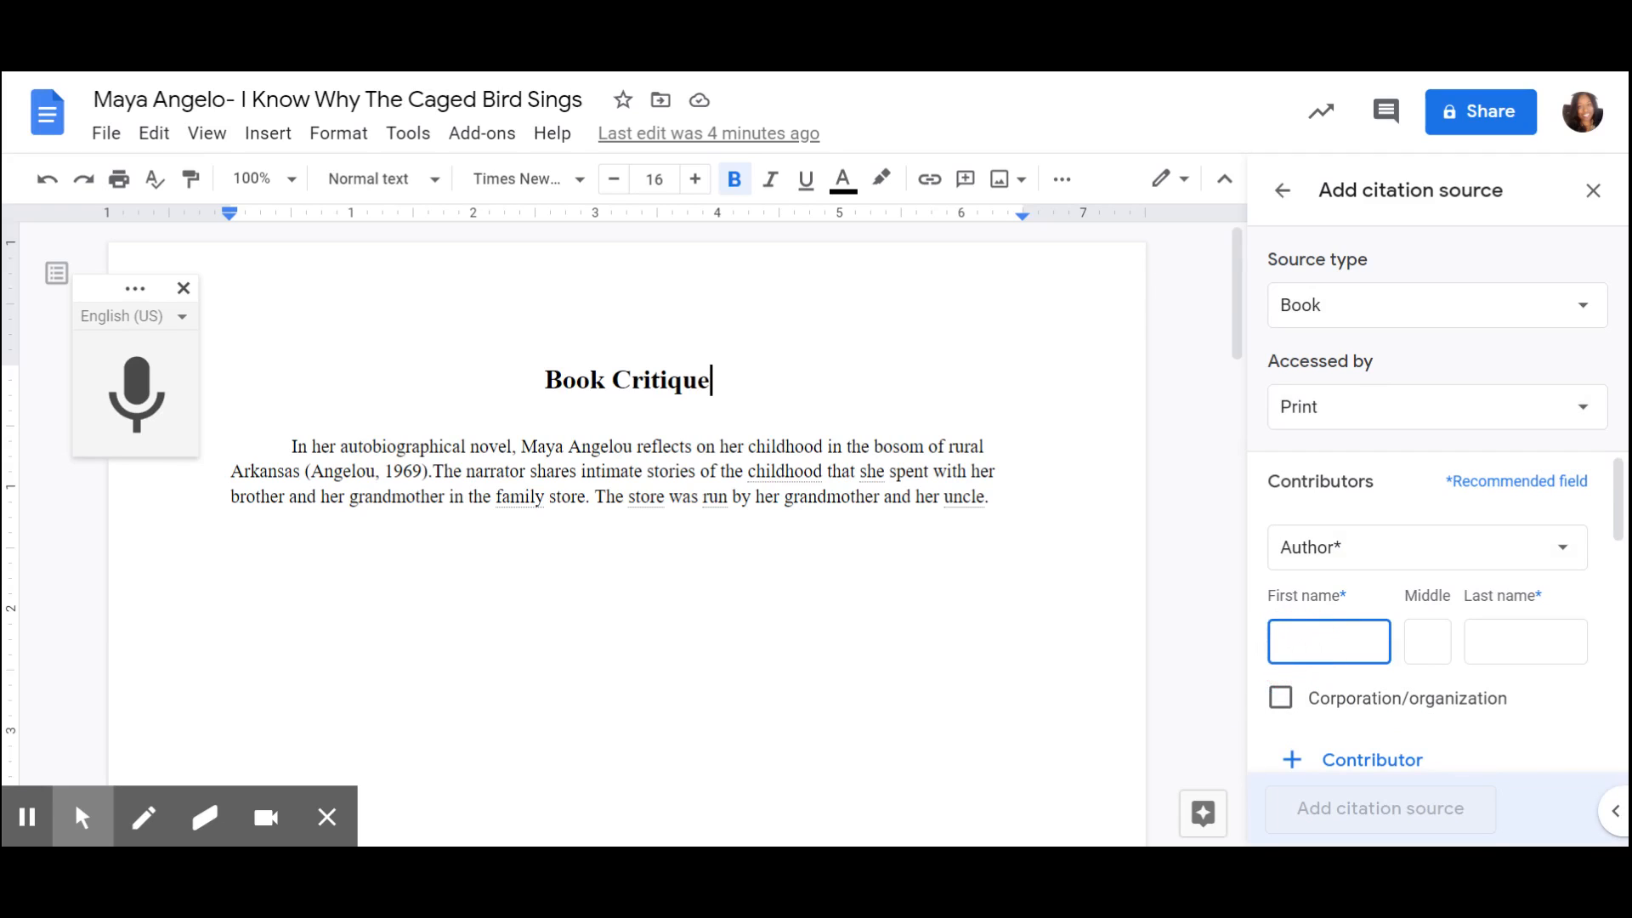
pyautogui.write('Maya')
pyautogui.click(1572, 646)
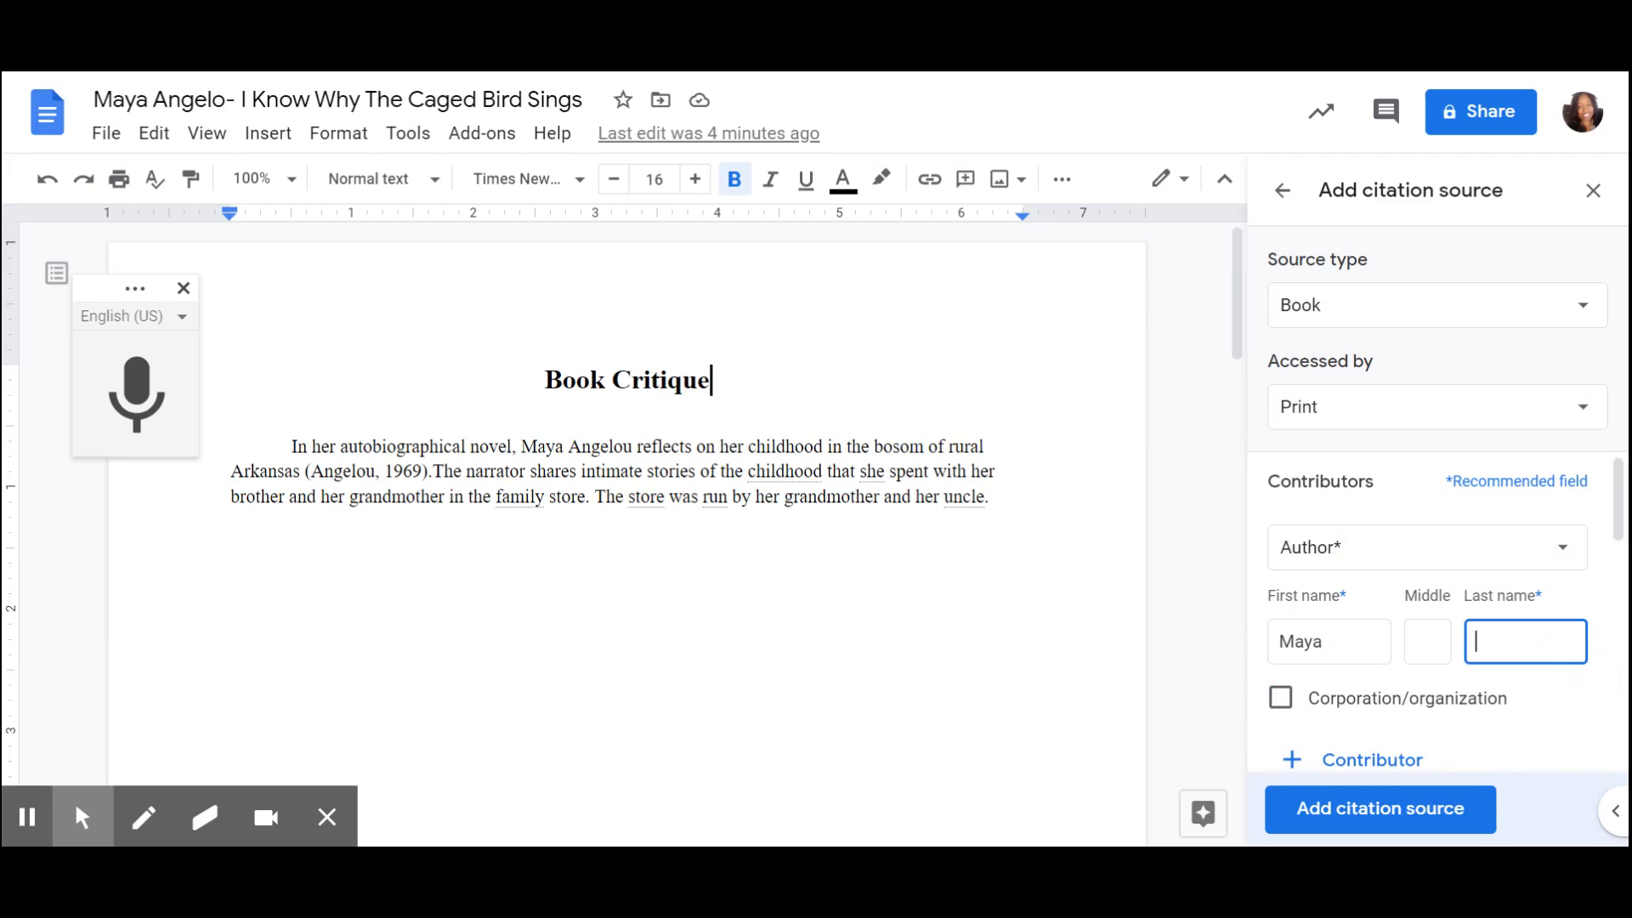
pyautogui.write('Angelou')
pyautogui.scroll(-2, 1428, 776)
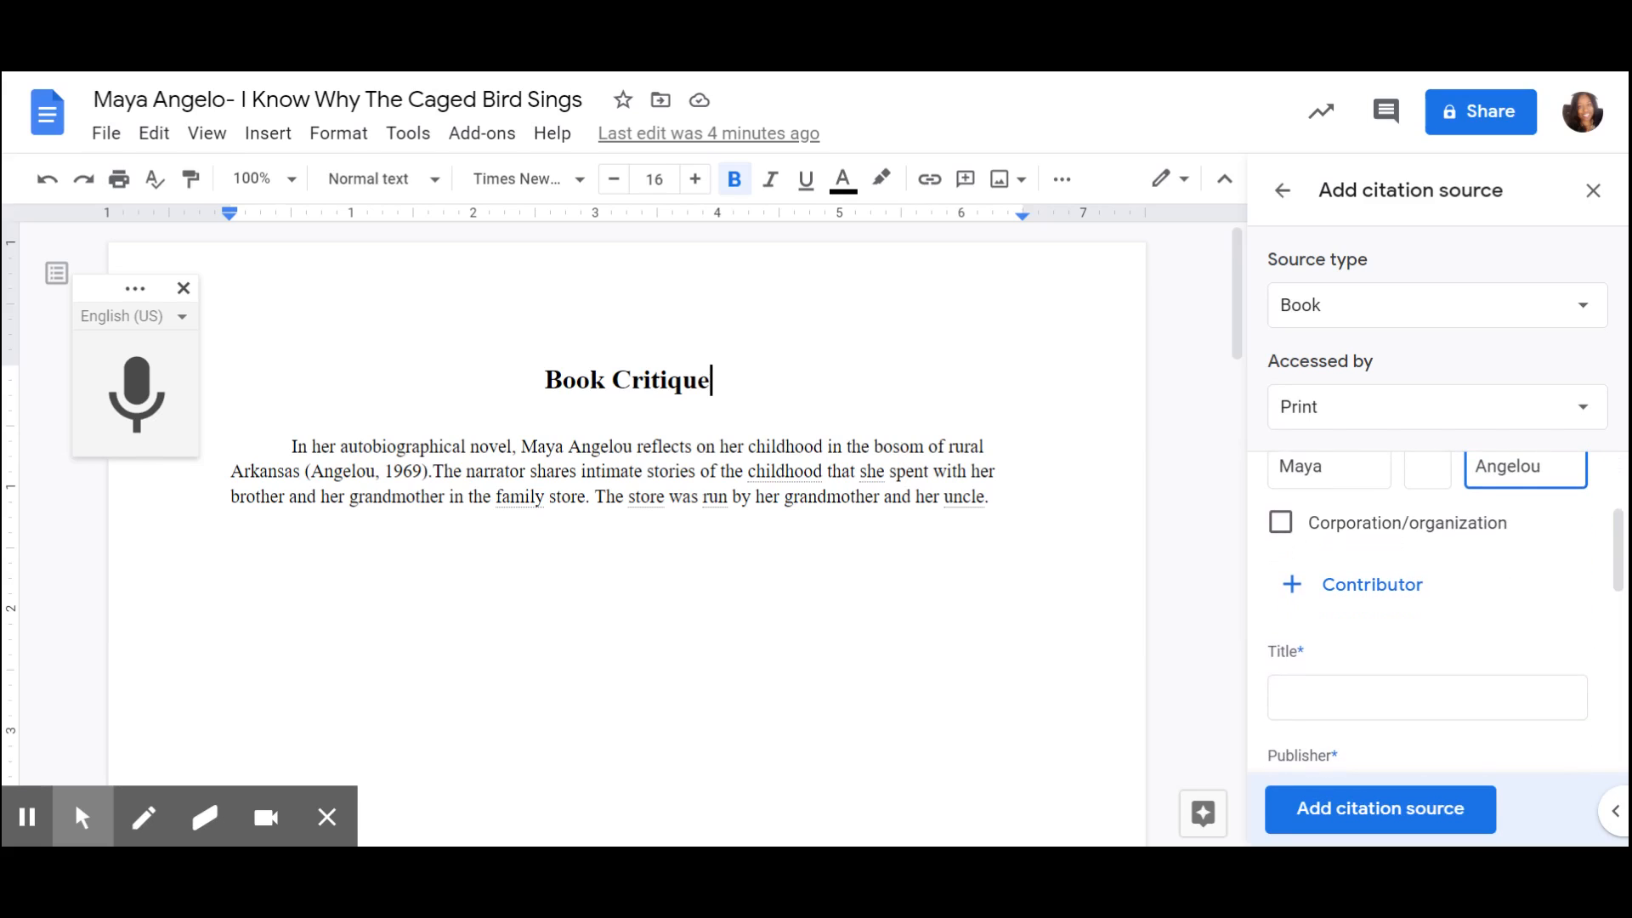
pyautogui.click(1388, 703)
pyautogui.write('Gather Together in my MaName')
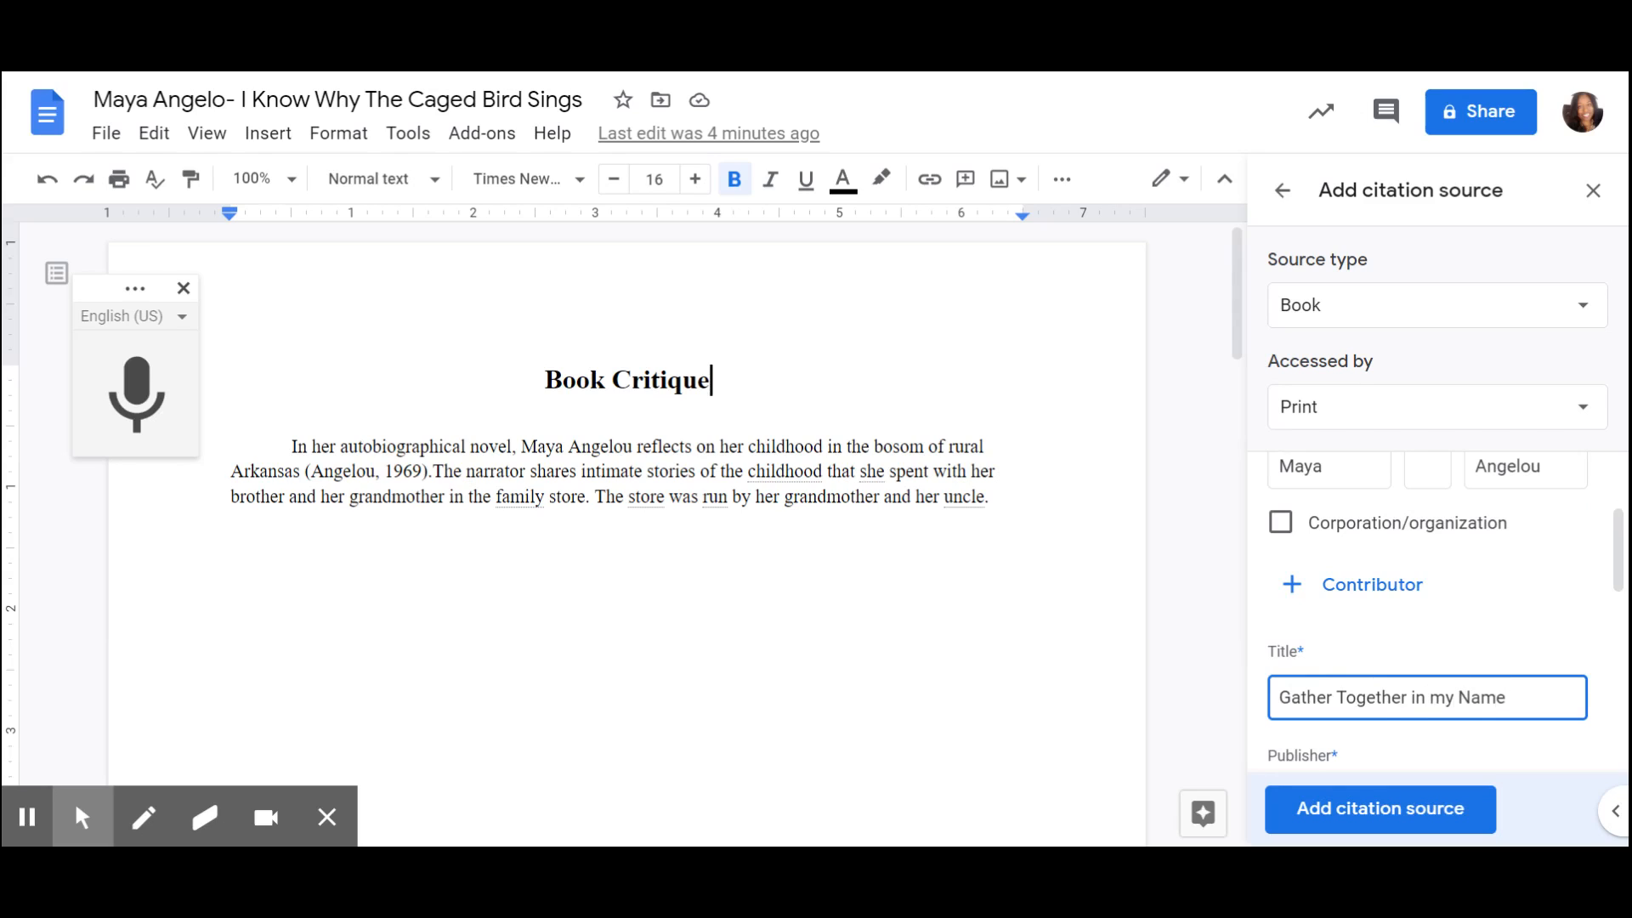
# - Set the source's publisher to "Bantam", with only the first letter capitalized
pyautogui.scroll(-2, 1513, 714)
pyautogui.click(1483, 640)
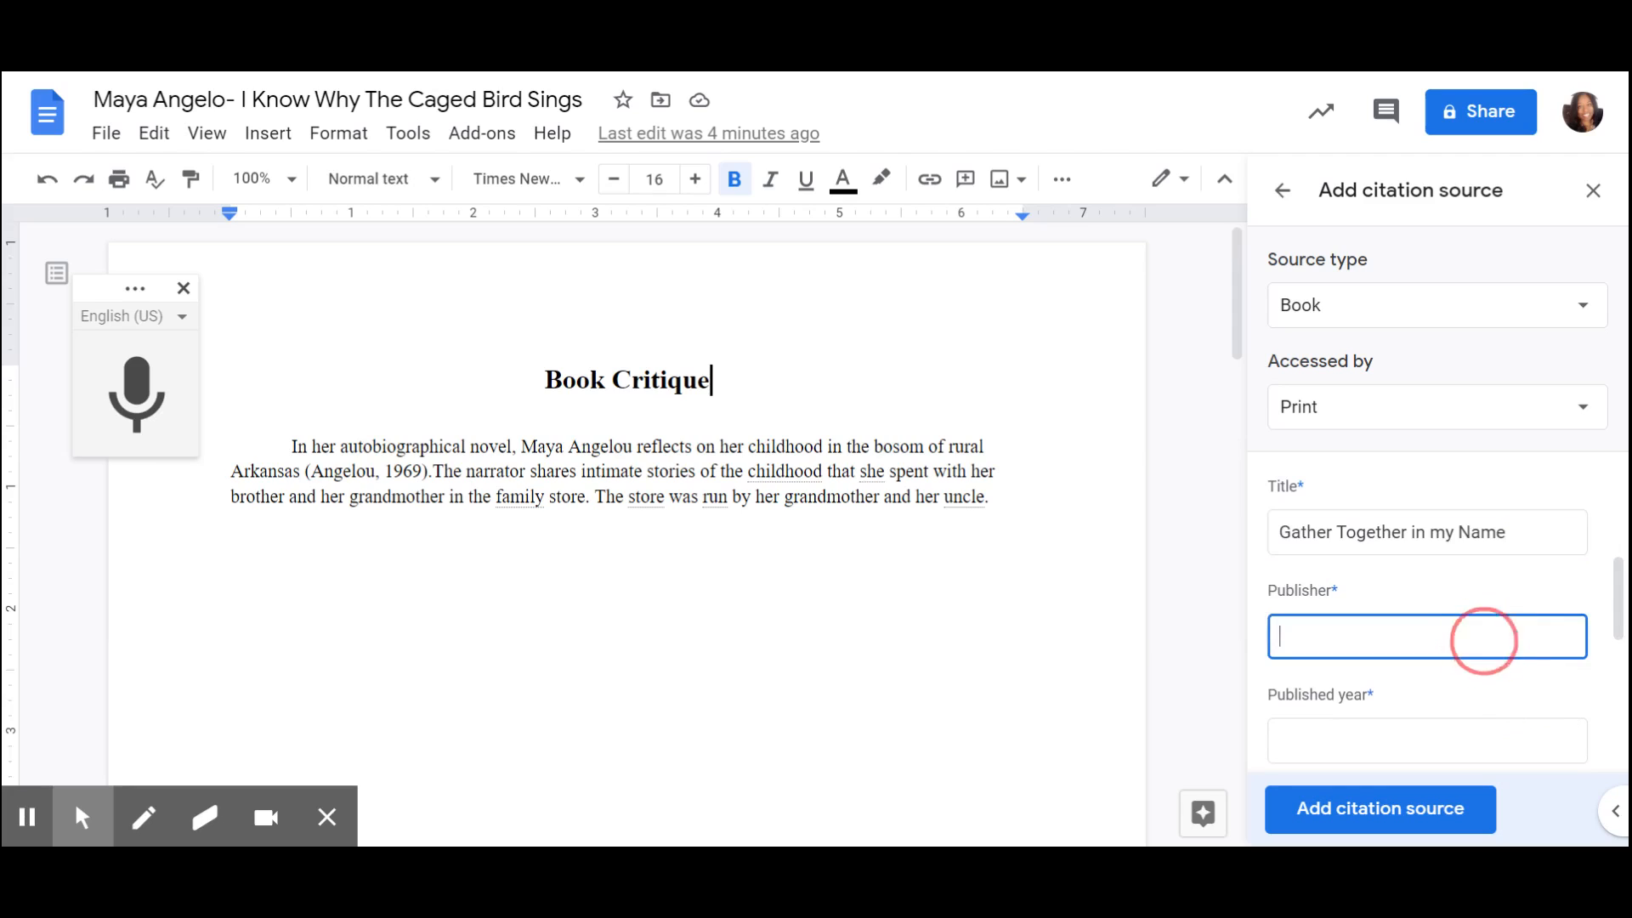
pyautogui.write('BANTAM')
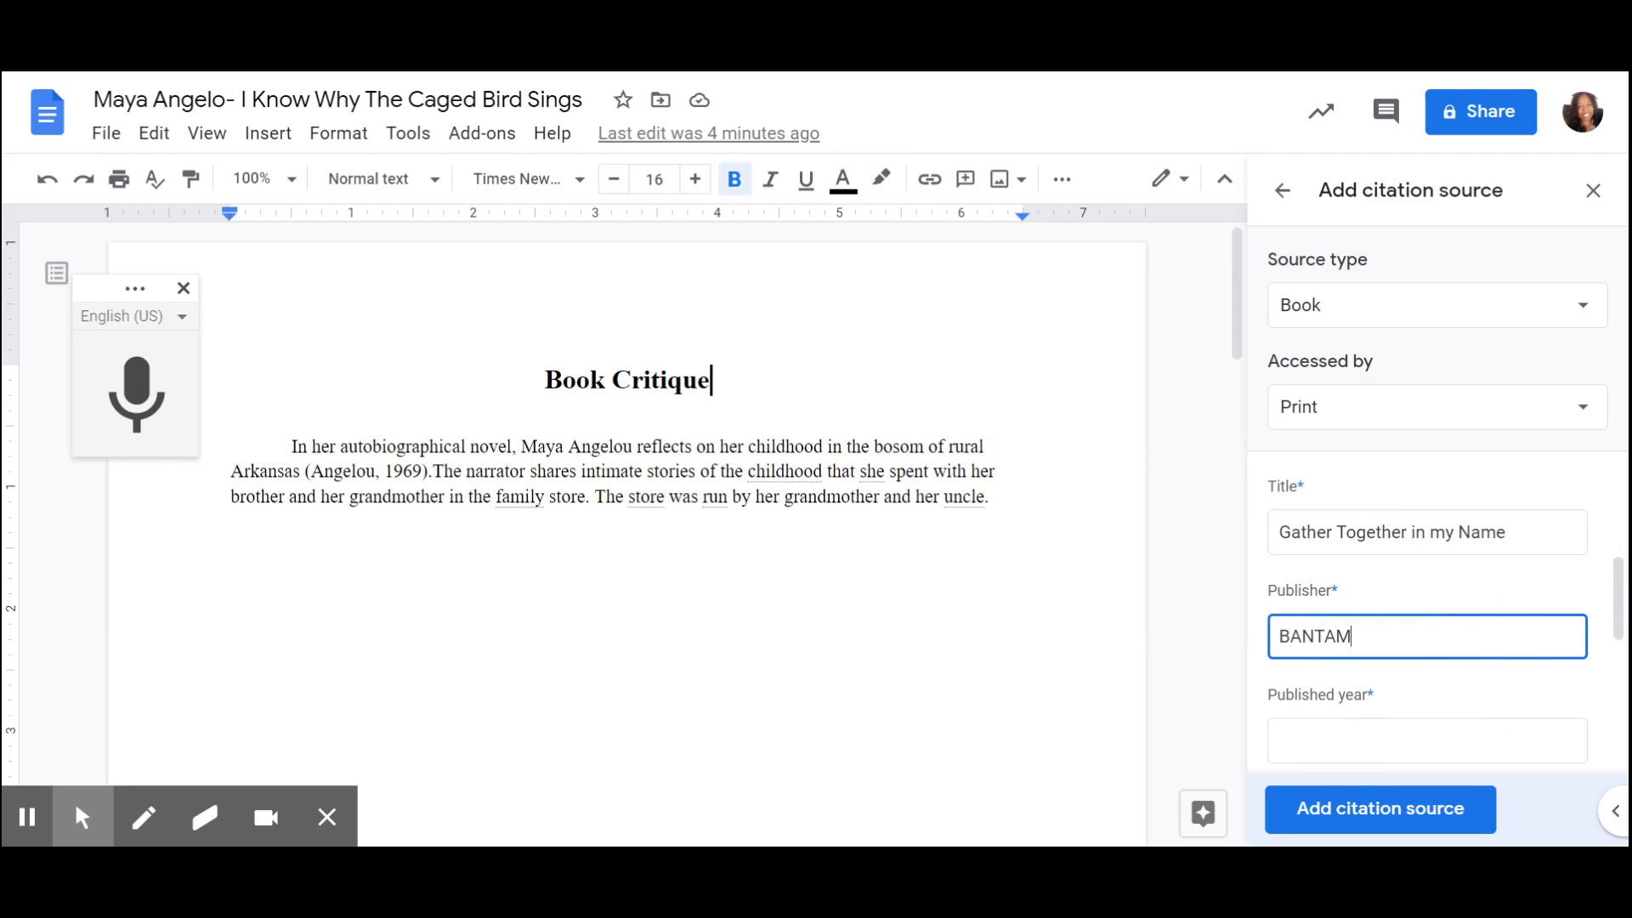
pyautogui.press('BackSpace')
pyautogui.press('BackSpace')
pyautogui.press('BackSpace')
pyautogui.press('BackSpace')
pyautogui.press('BackSpace')
pyautogui.write('antam')
# - Set the published year to 1975, leave the optional fields empty and add the source to the citations
pyautogui.scroll(-1, 1446, 620)
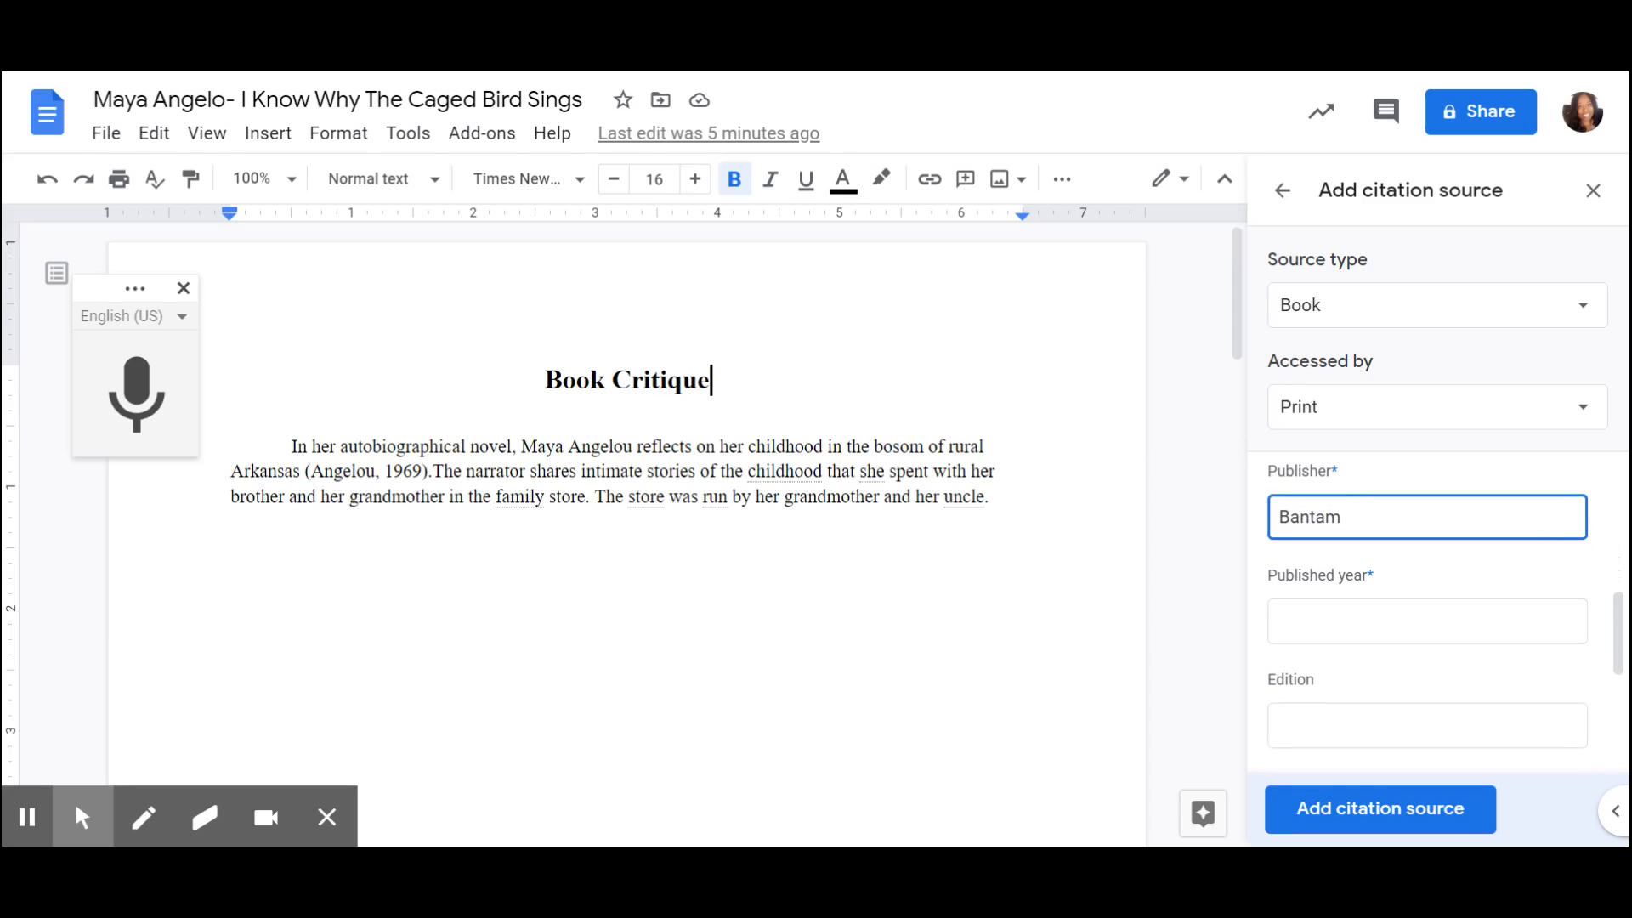
pyautogui.click(1497, 625)
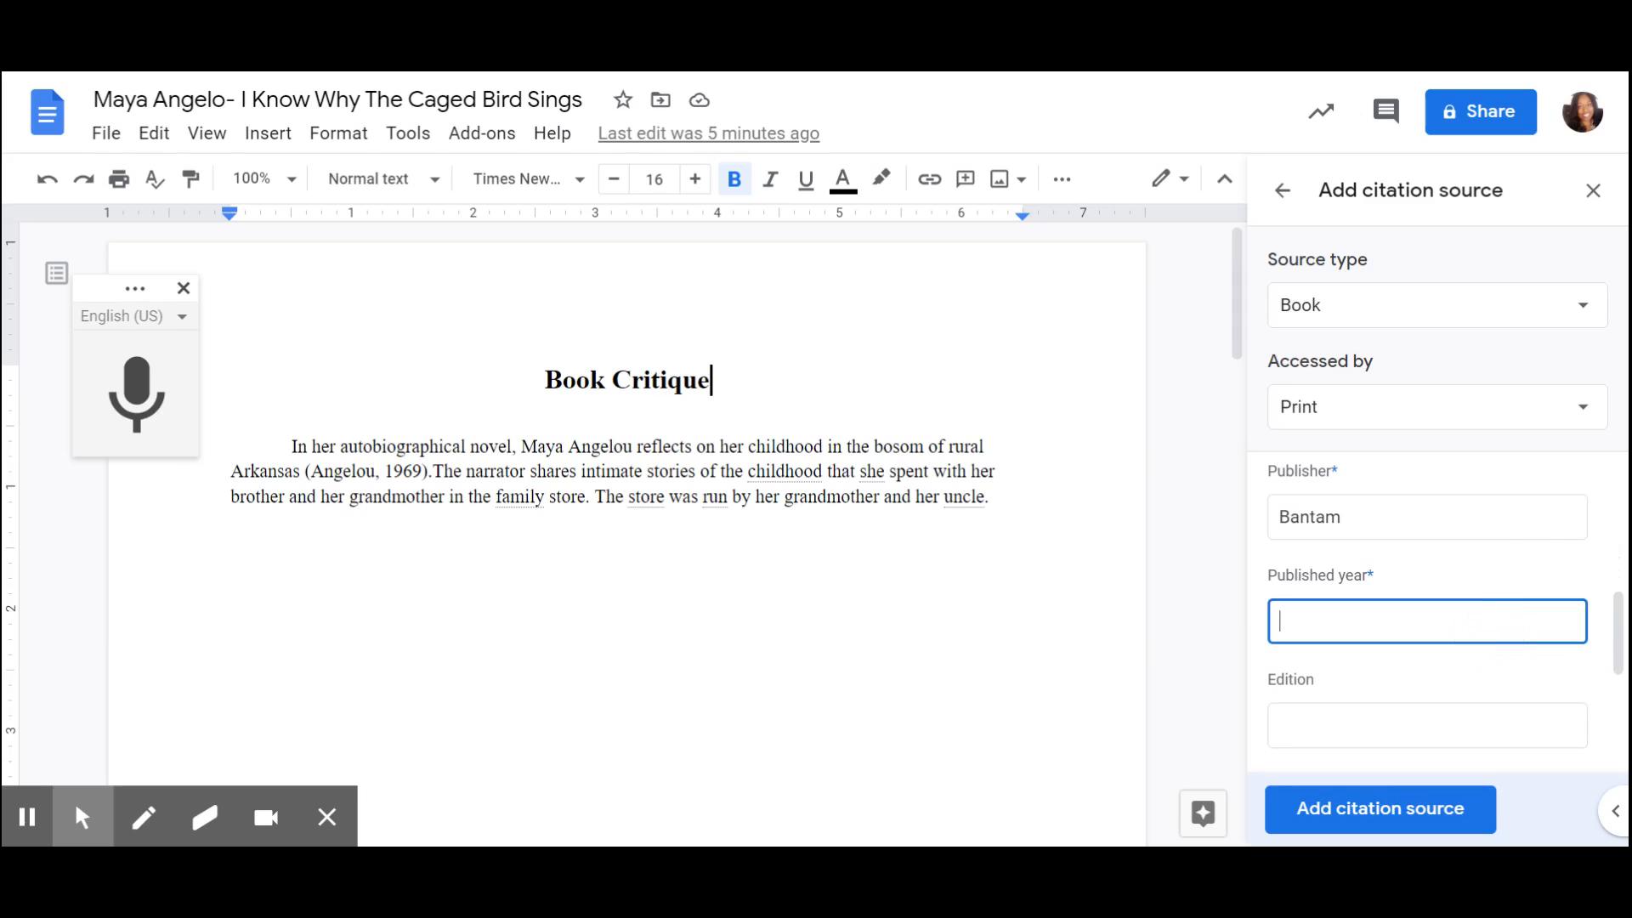
pyautogui.write('1970')
pyautogui.scroll(-2, 1429, 595)
pyautogui.scroll(-1, 1445, 612)
pyautogui.scroll(5, 1437, 610)
pyautogui.scroll(1, 1437, 610)
pyautogui.scroll(-3, 1437, 610)
pyautogui.scroll(-3, 1437, 610)
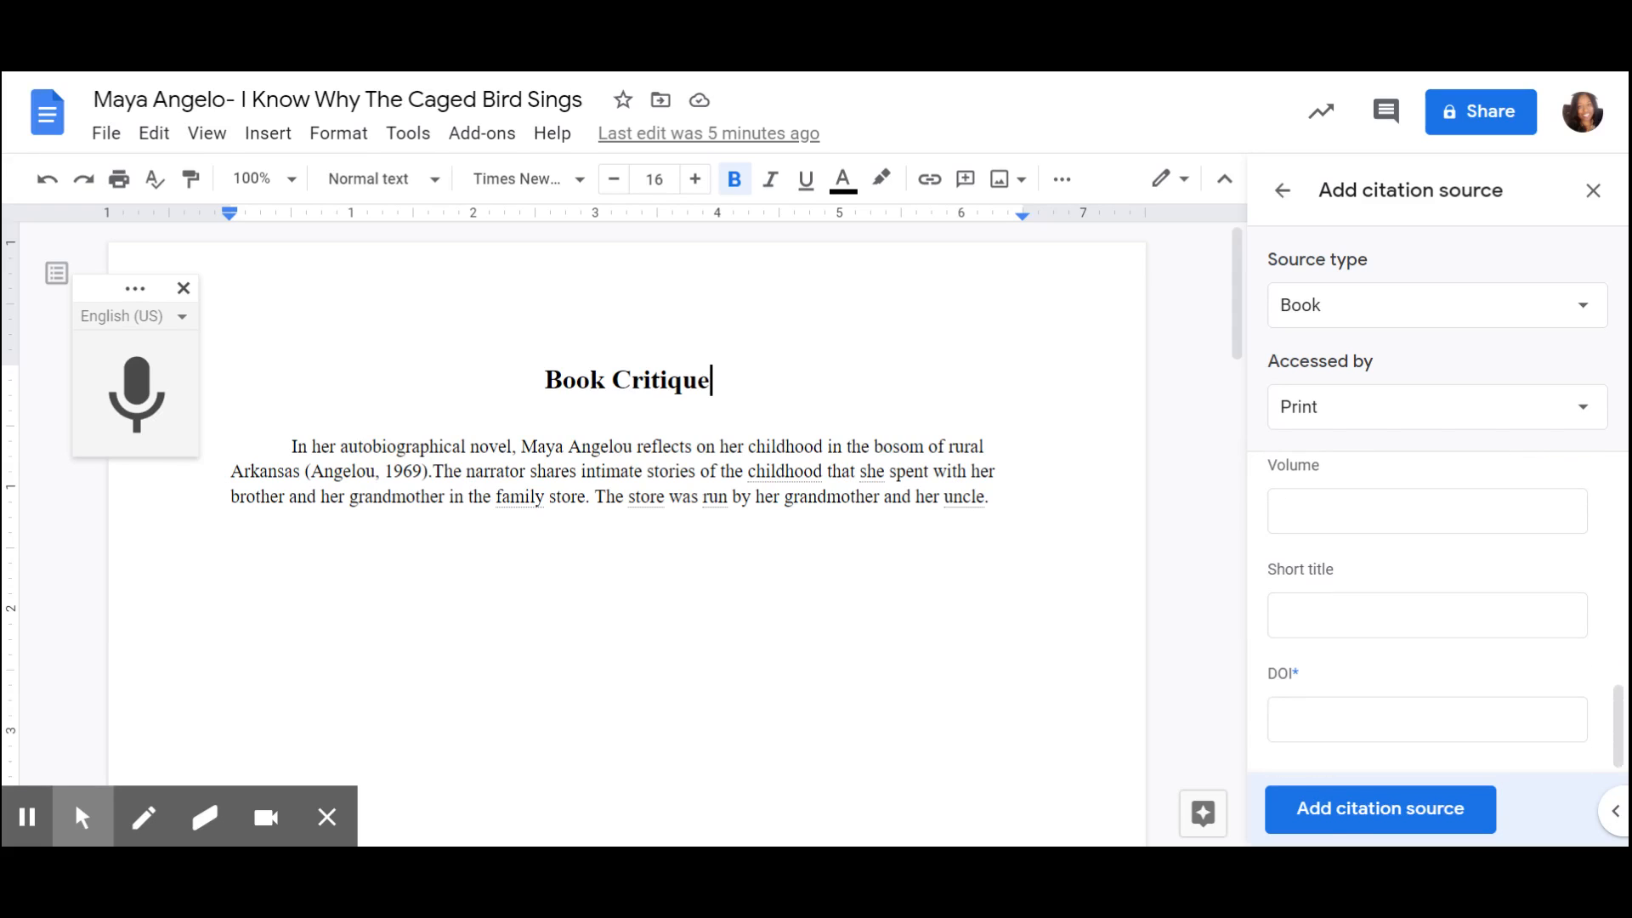
pyautogui.click(1396, 821)
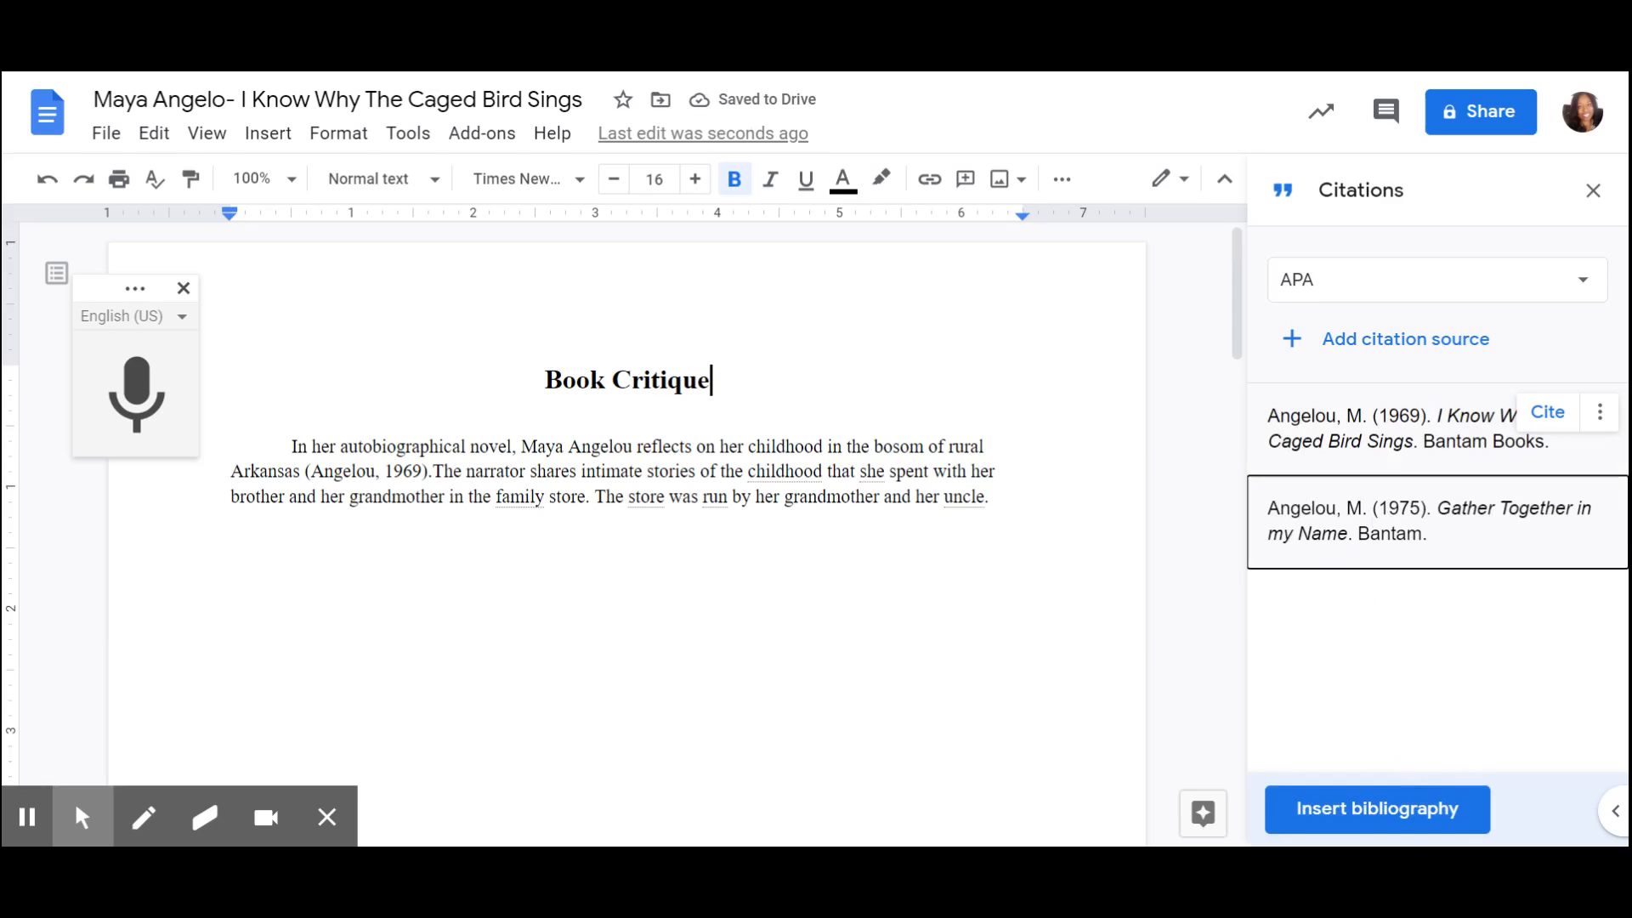
# - Dictate a new paragraph after "her uncle." about Maya Angelou's second book continuing her autobiographical story, then stop voice typing
pyautogui.click(1019, 498)
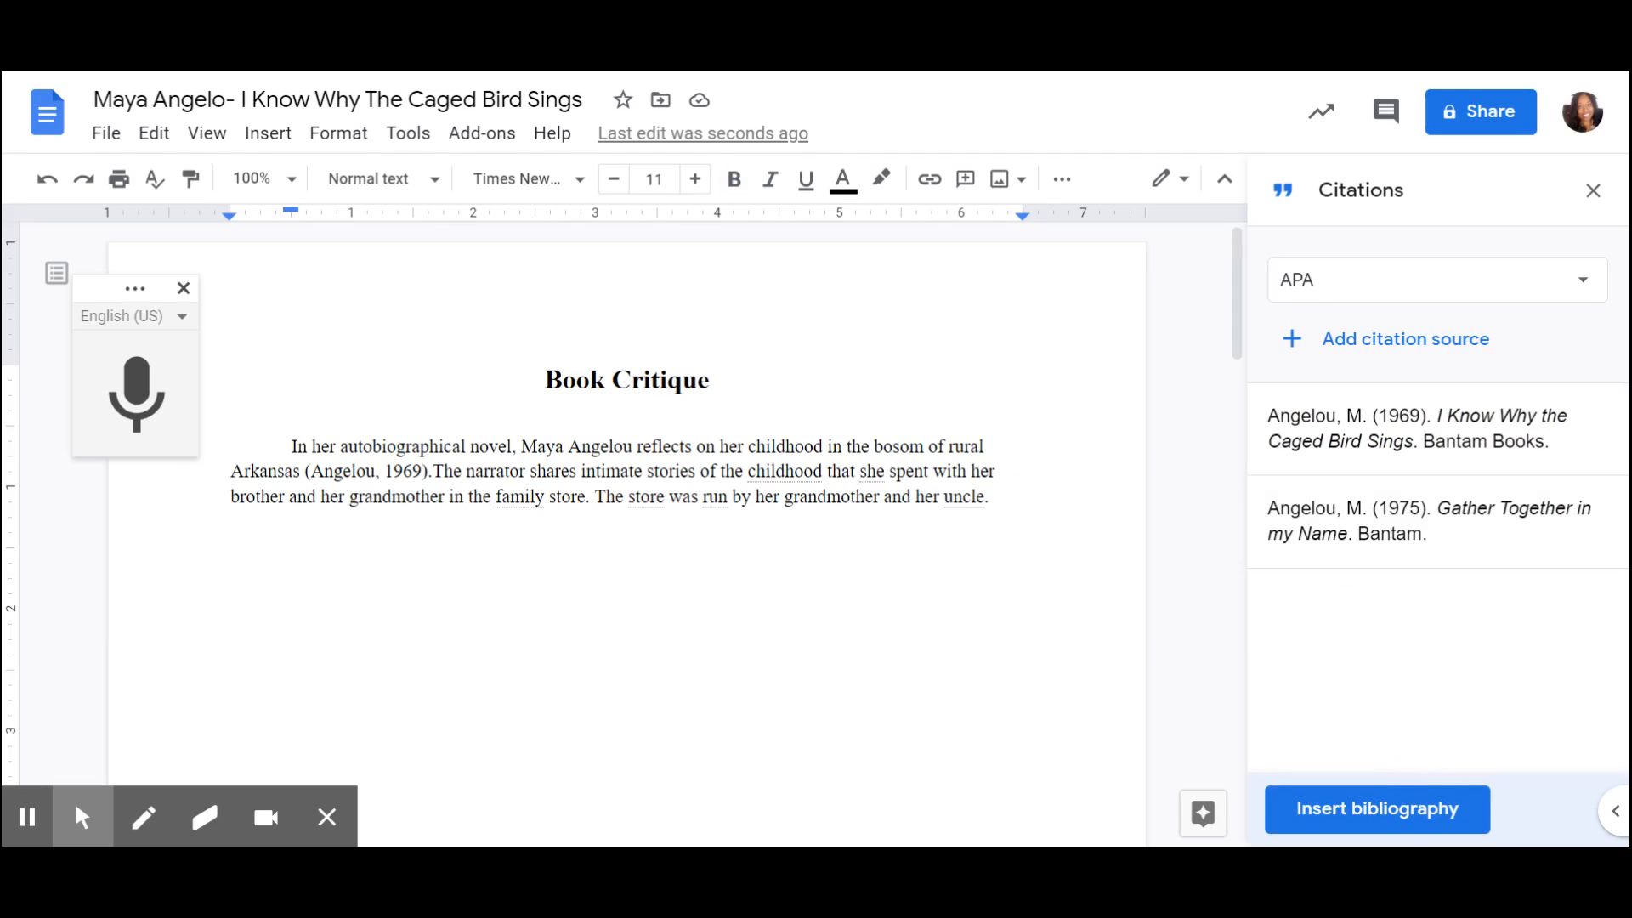
pyautogui.press('Return')
pyautogui.click(136, 382)
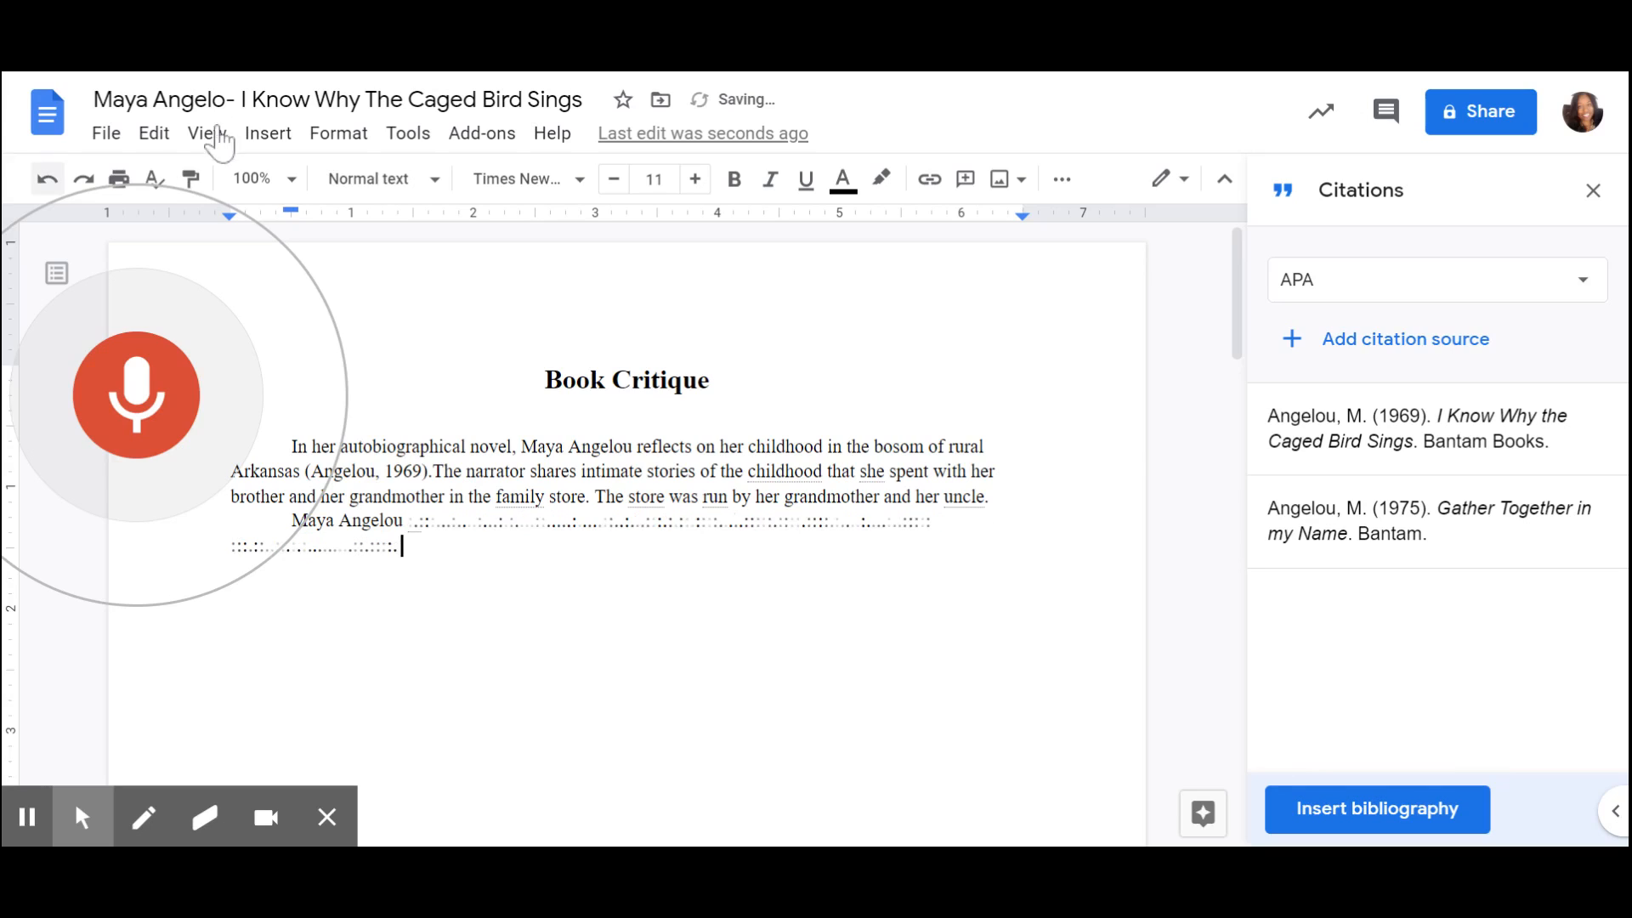
pyautogui.click(128, 395)
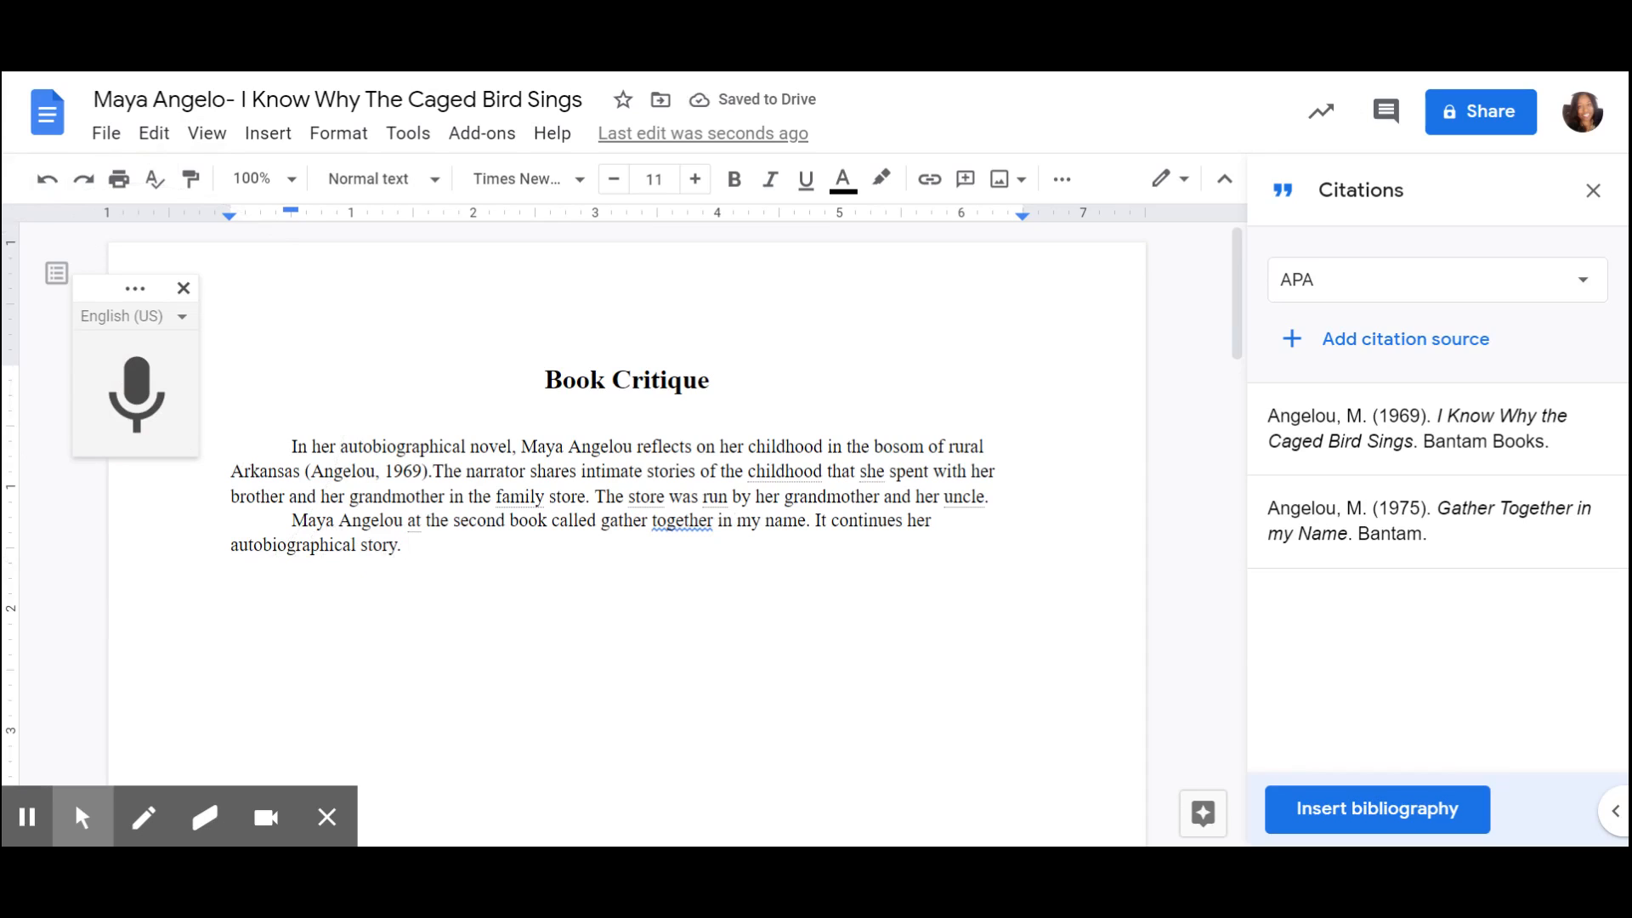
# - Capitalize the words of the book title in the second paragraph so it reads "Gather Together in my Name"
pyautogui.click(613, 521)
pyautogui.press('BackSpace')
pyautogui.write('G')
pyautogui.click(669, 522)
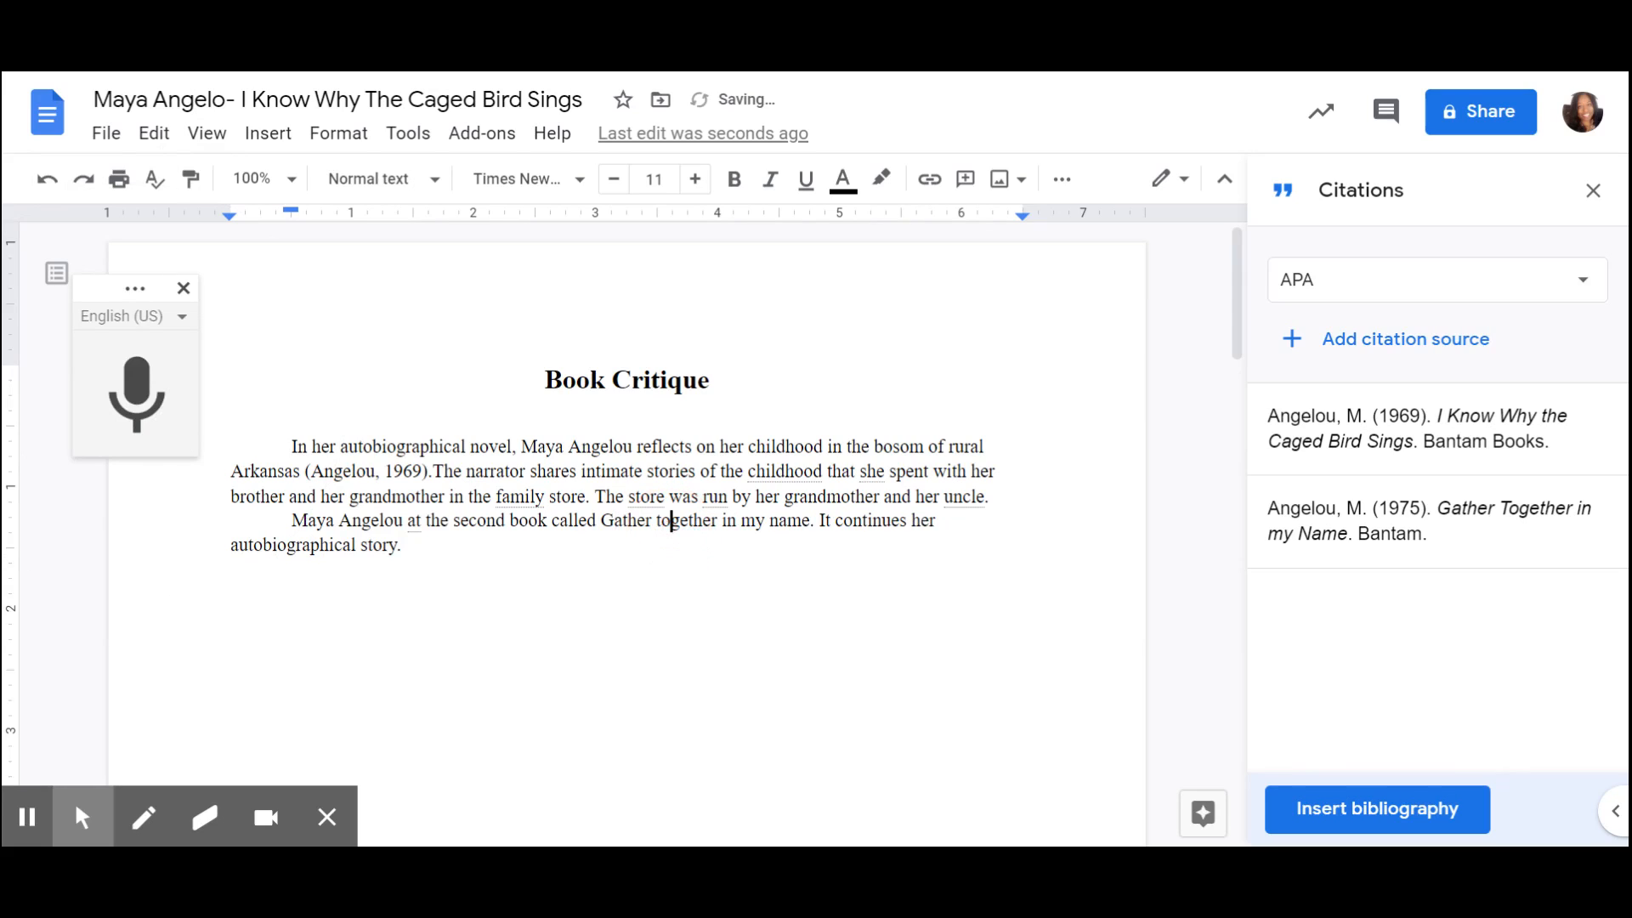
pyautogui.click(664, 522)
pyautogui.press('BackSpace')
pyautogui.write('T')
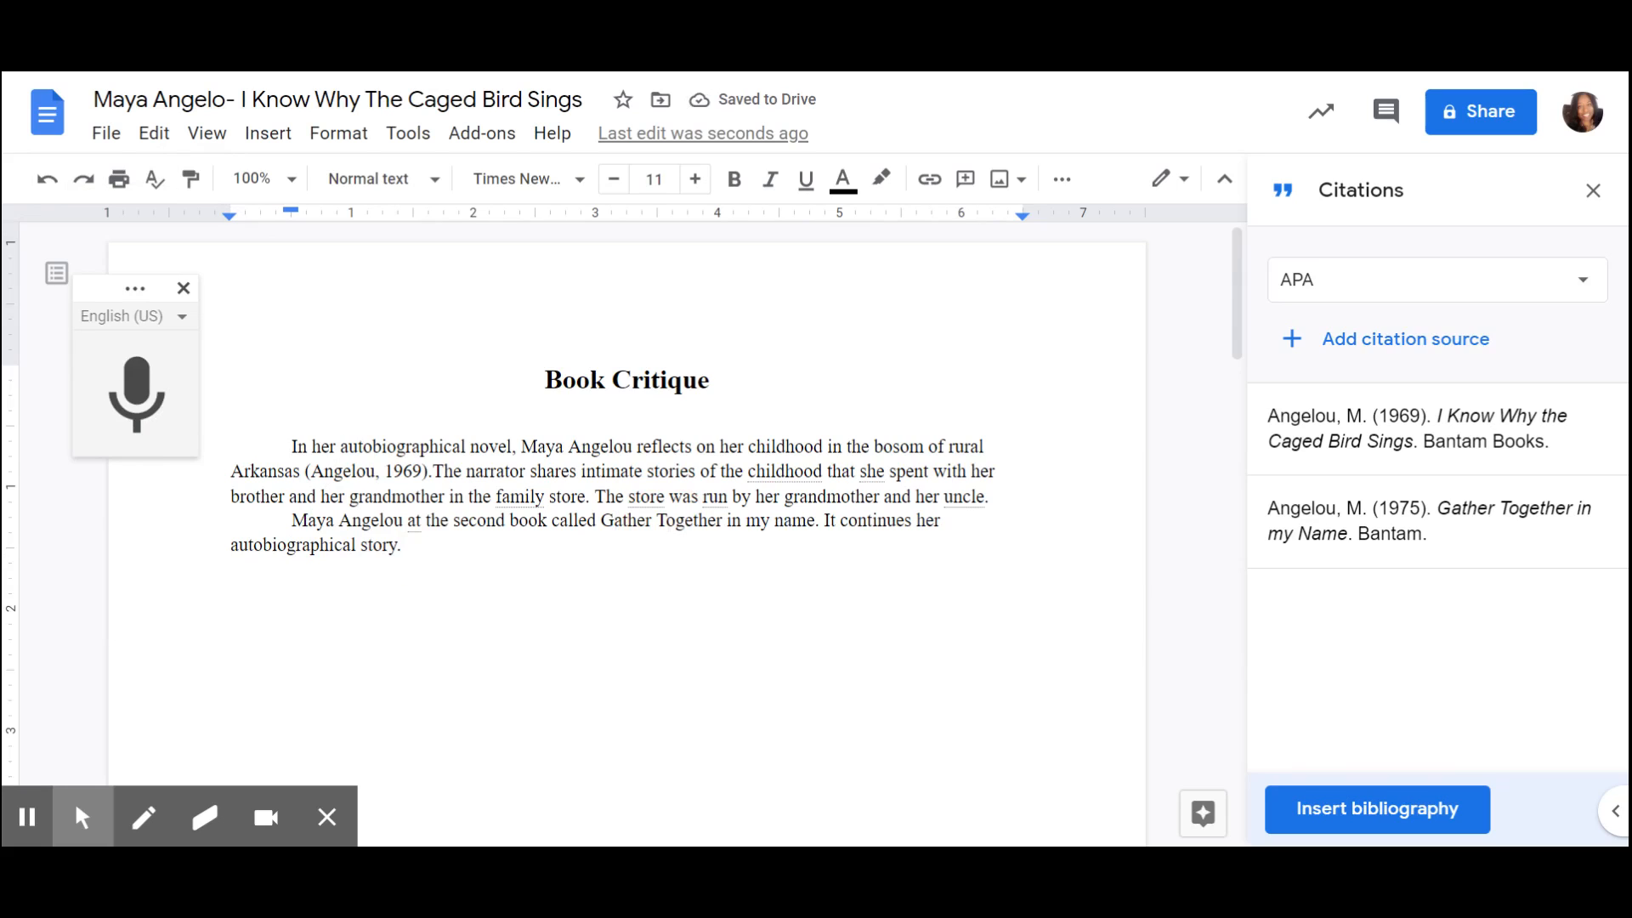
pyautogui.click(785, 523)
pyautogui.press('BackSpace')
pyautogui.write('N')
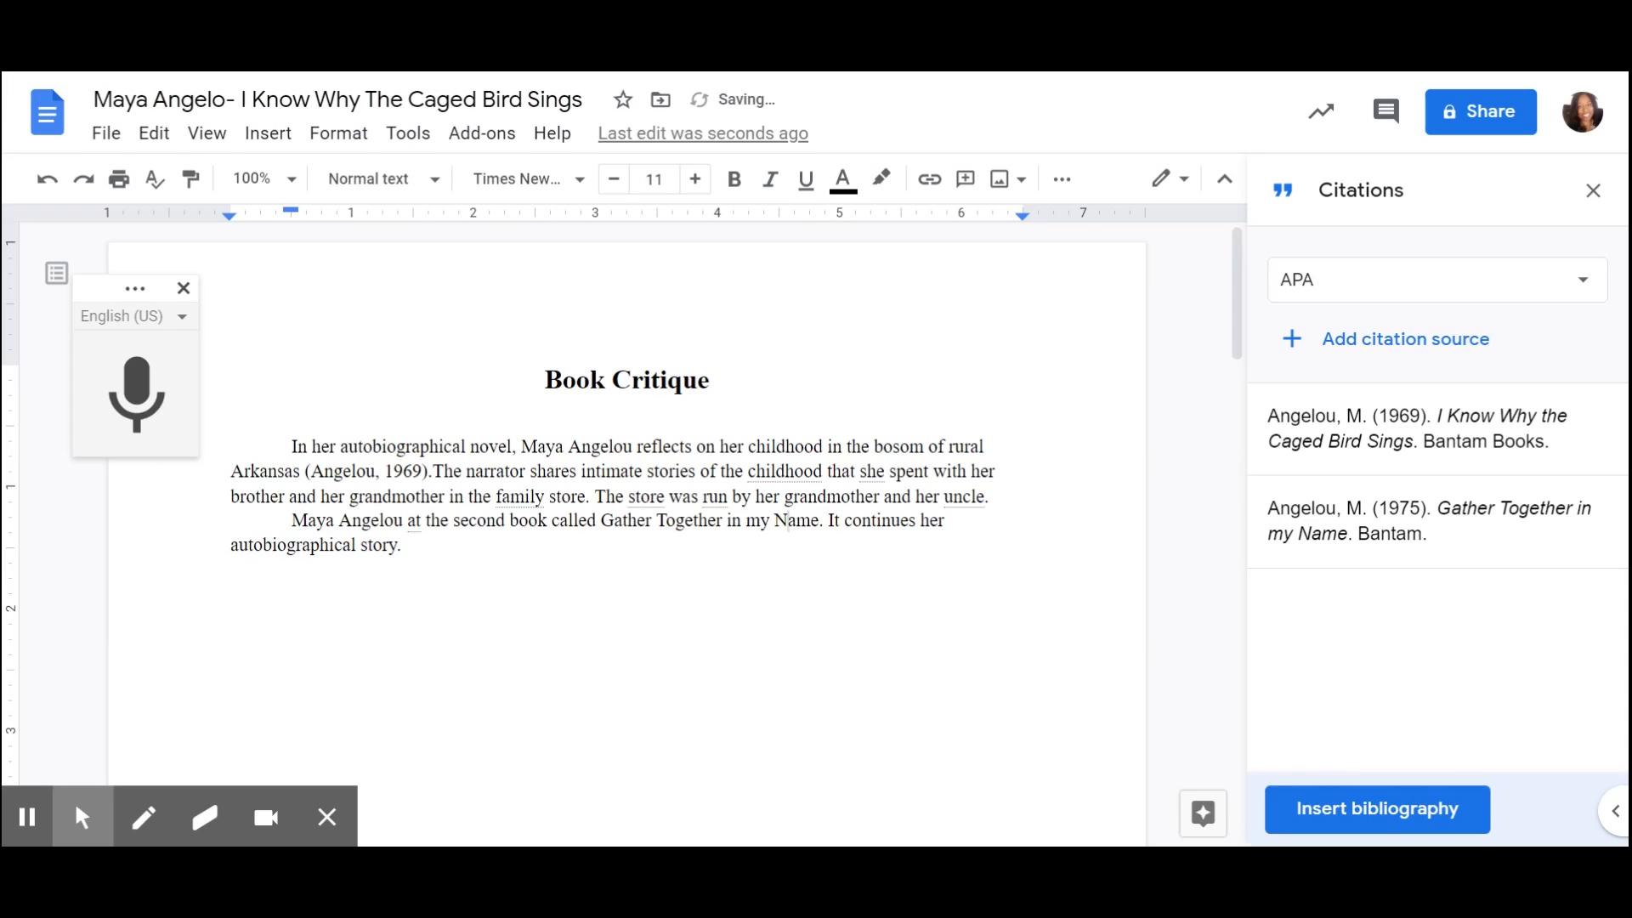
# - Insert the in-text citation for Gather Together in my Name after "autobiographical story" and end the sentence with a period
pyautogui.click(397, 545)
pyautogui.moveTo(1542, 533)
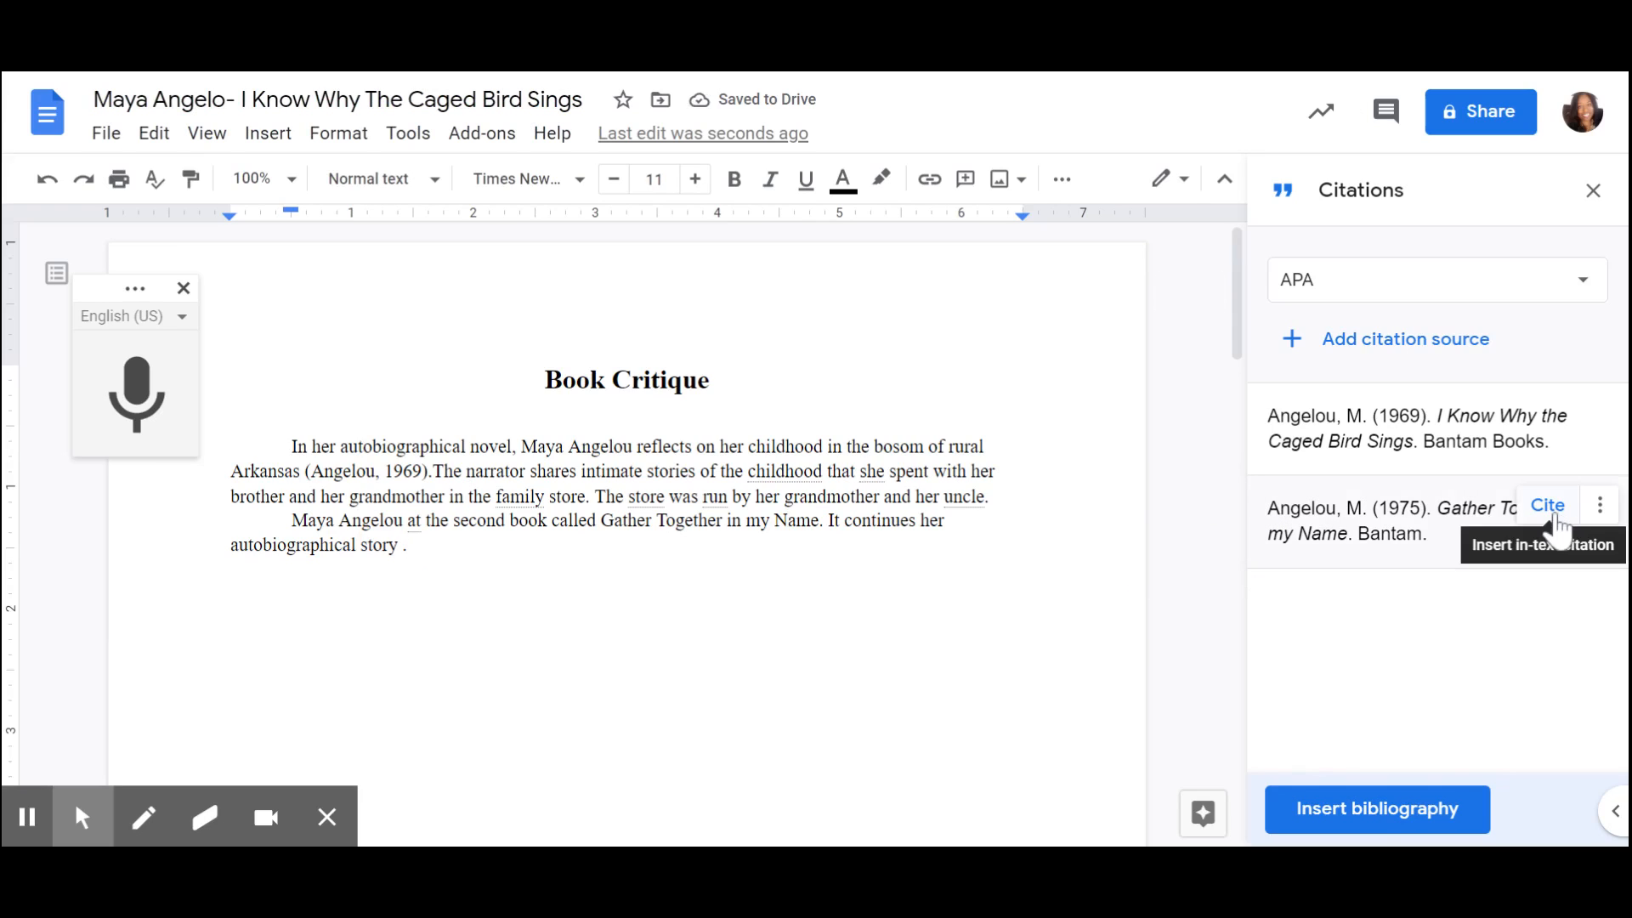
pyautogui.click(1548, 505)
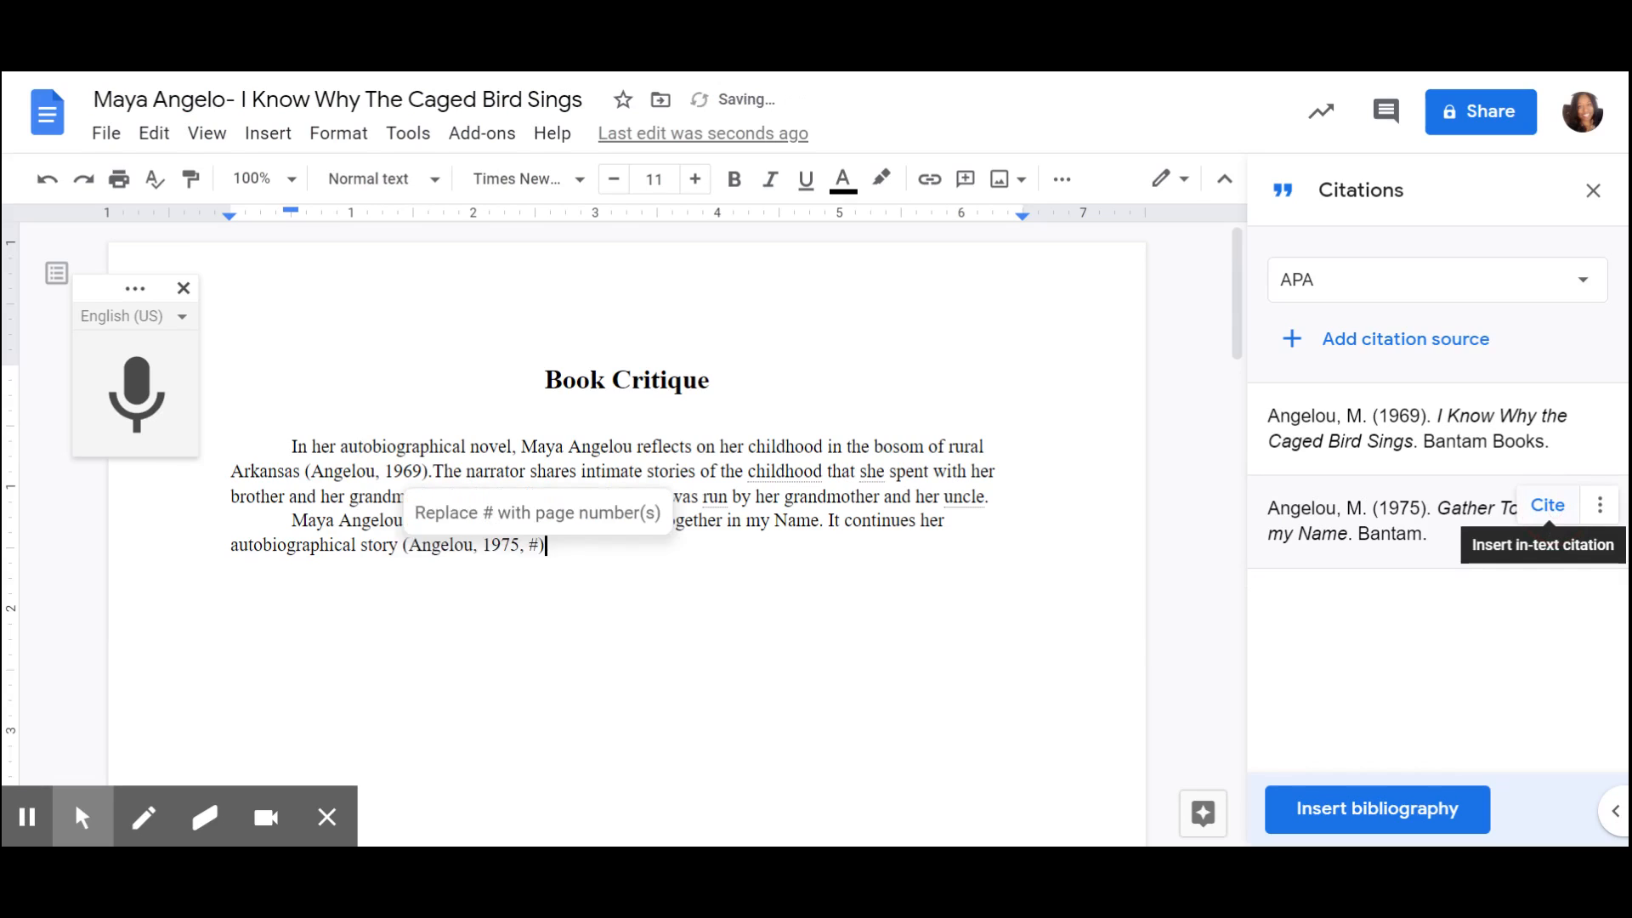
pyautogui.write('.')
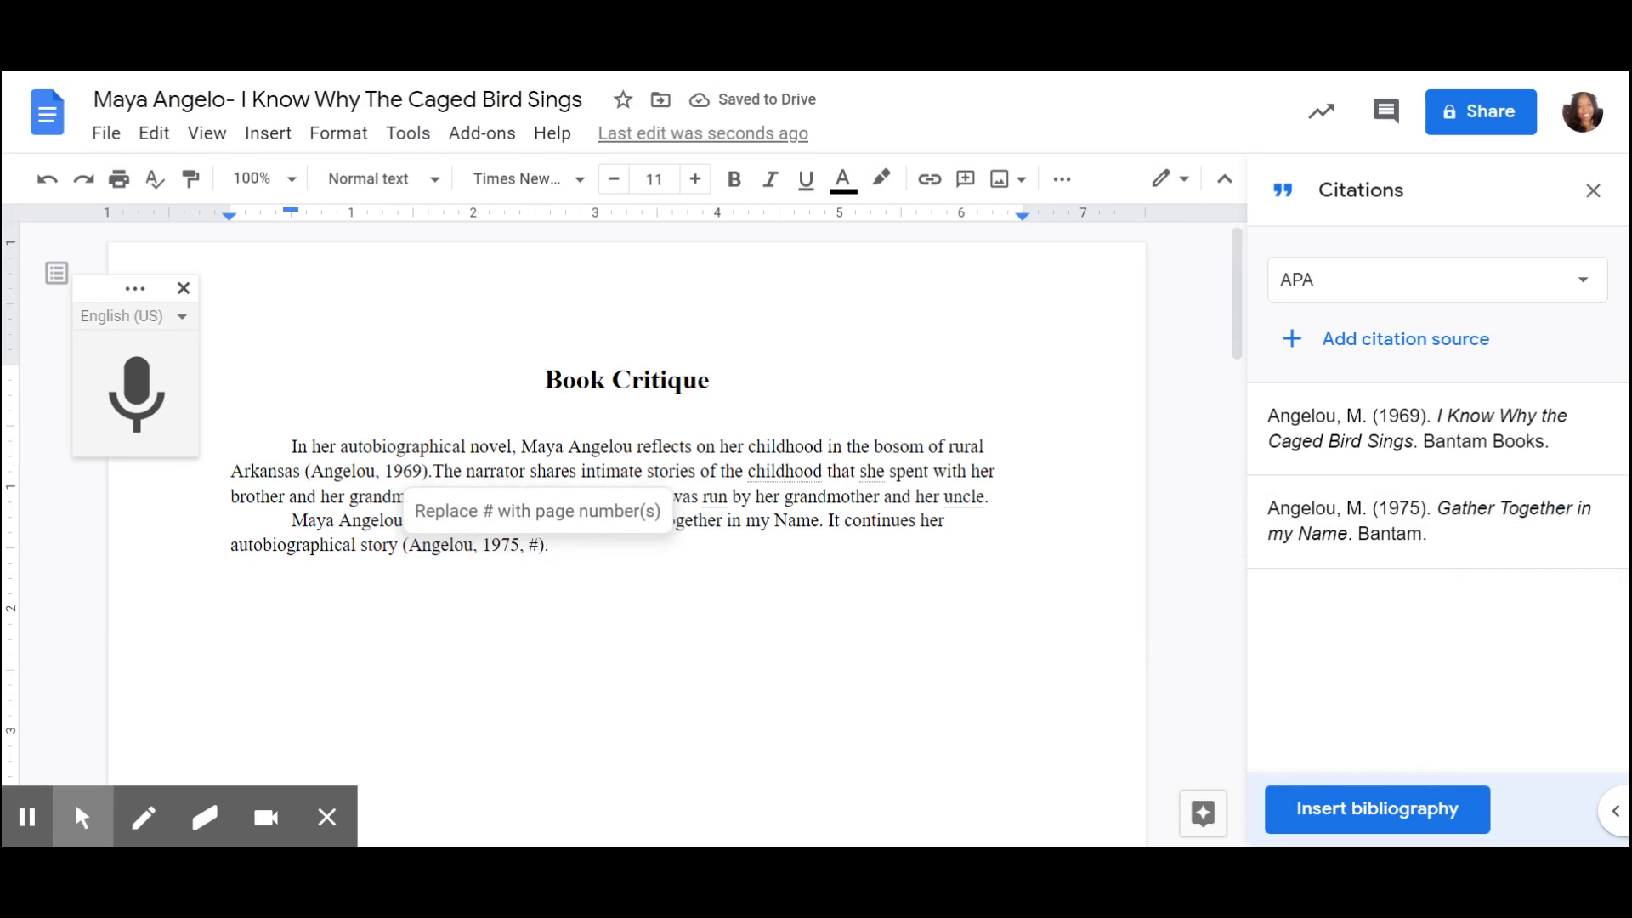
# - Remove the page number placeholder from the new in-text citation so it reads "(Angelou, 1975)"
pyautogui.click(539, 546)
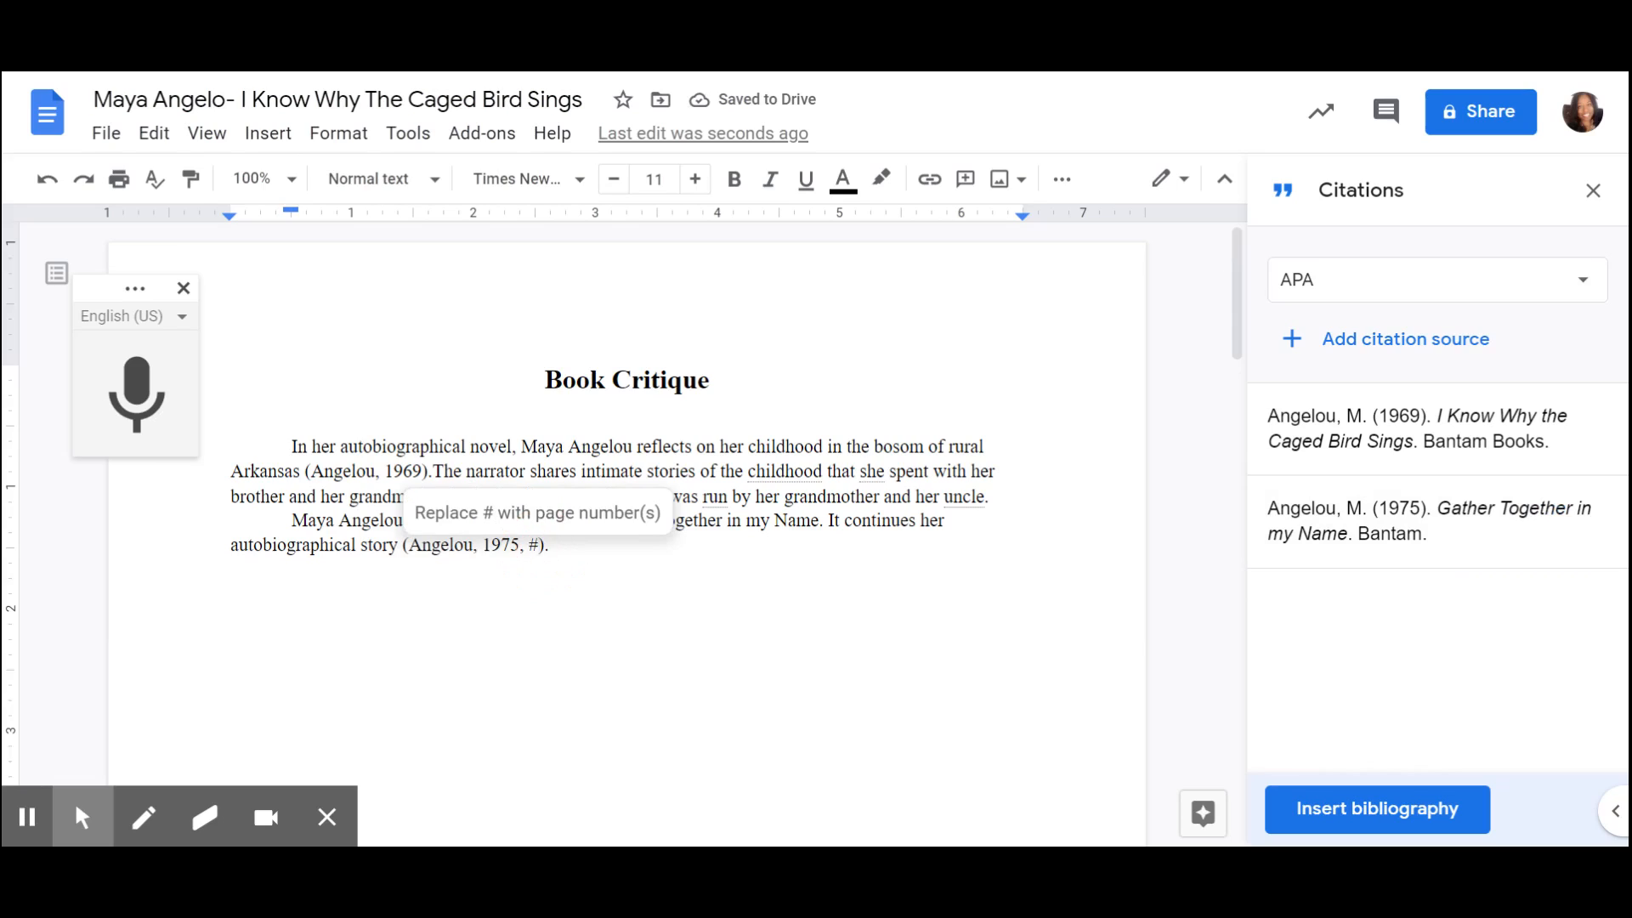
pyautogui.press('BackSpace')
pyautogui.press('BackSpace')
pyautogui.press('BackSpace')
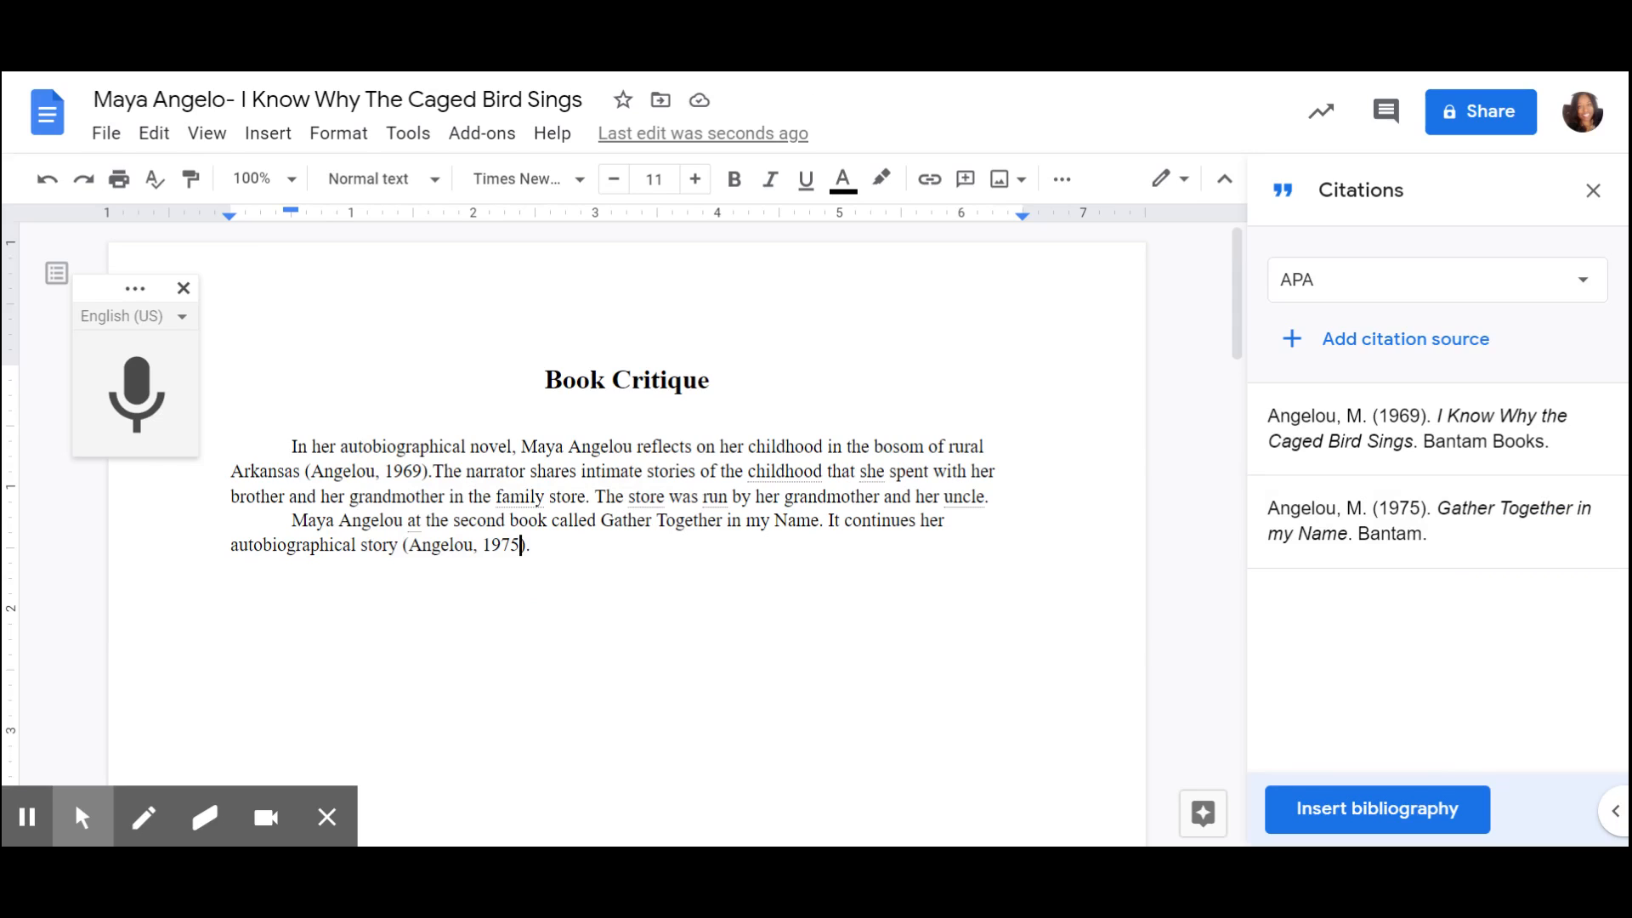
# - Copy the Gather Together in my Name reference from the citation sources and paste it below the existing Works Cited entry
pyautogui.scroll(-5, 626, 510)
pyautogui.scroll(-10, 626, 510)
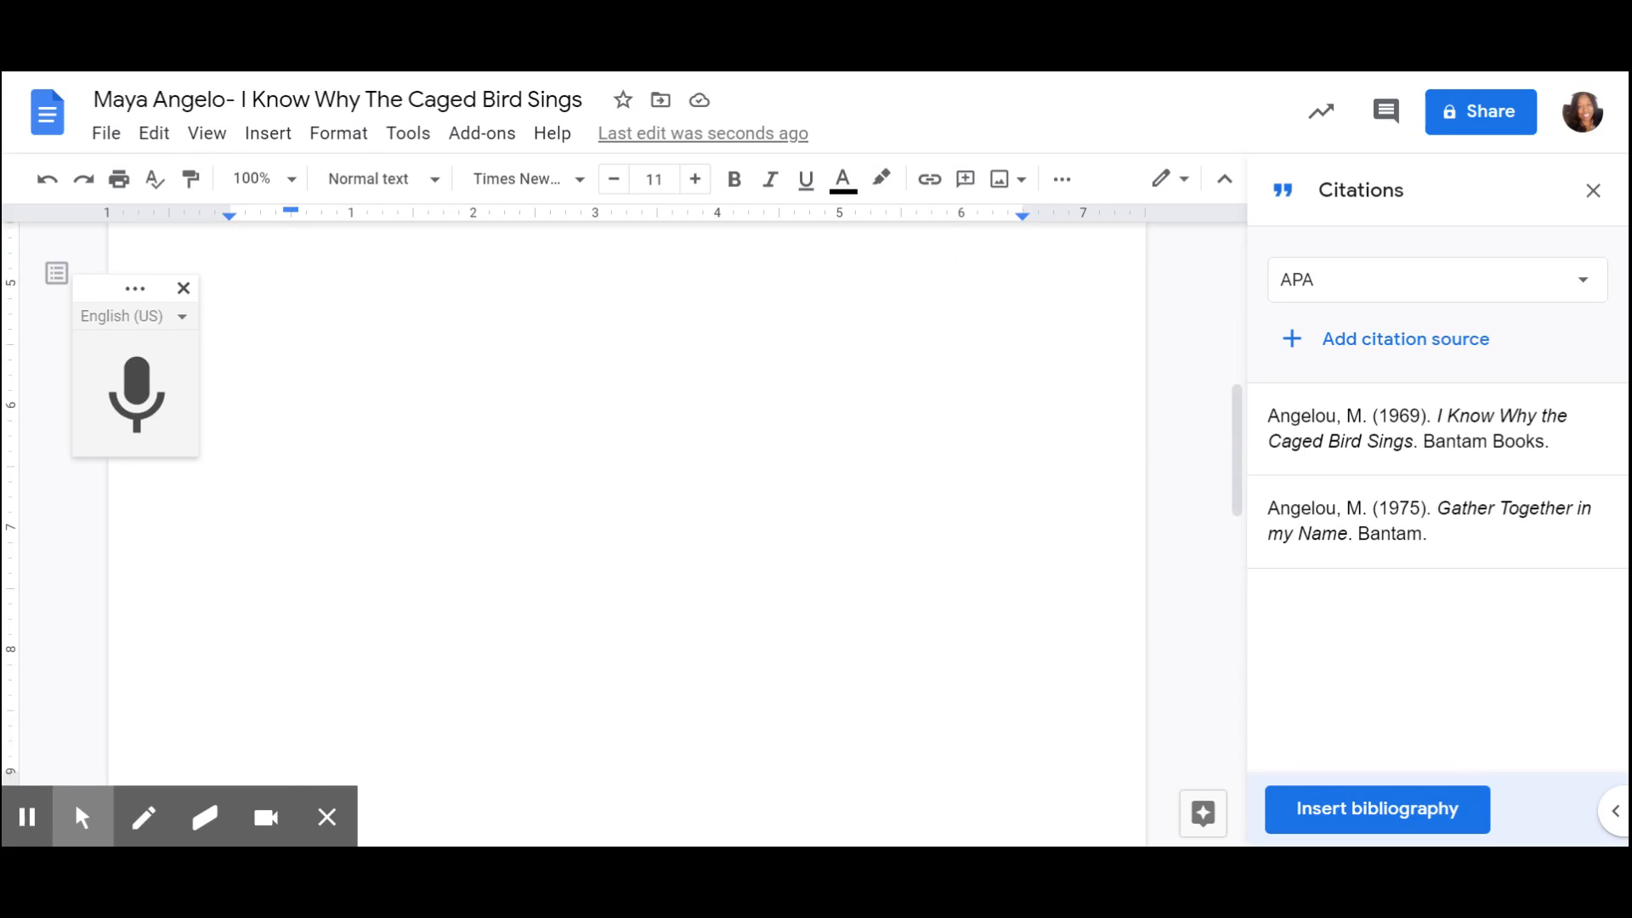
pyautogui.scroll(2, 626, 510)
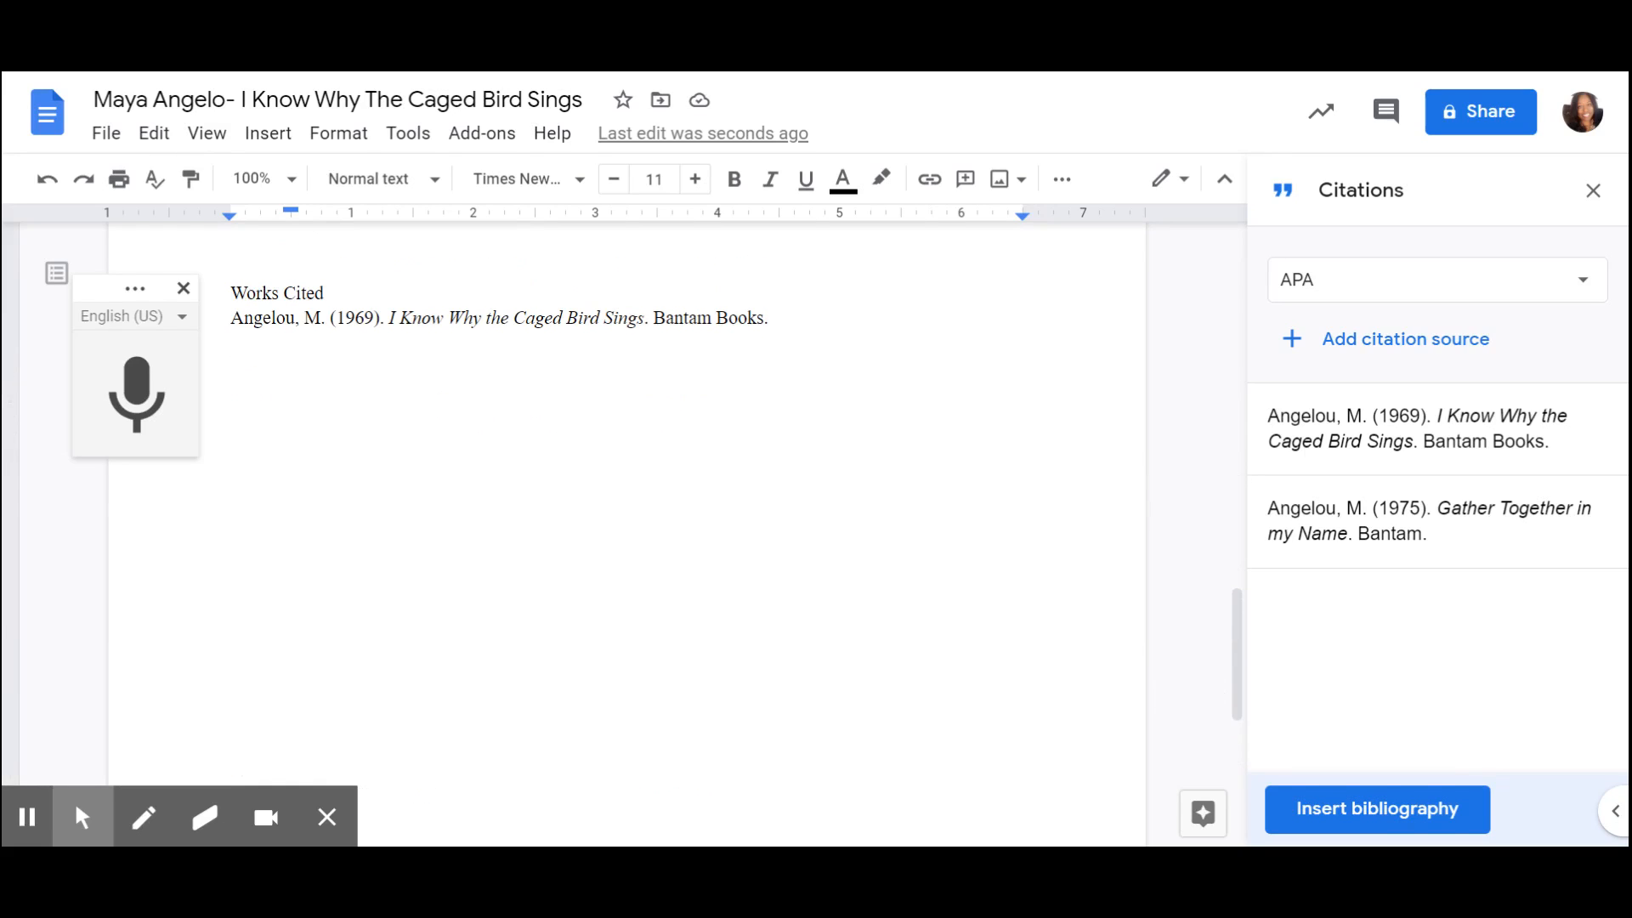
pyautogui.click(829, 325)
pyautogui.press('Return')
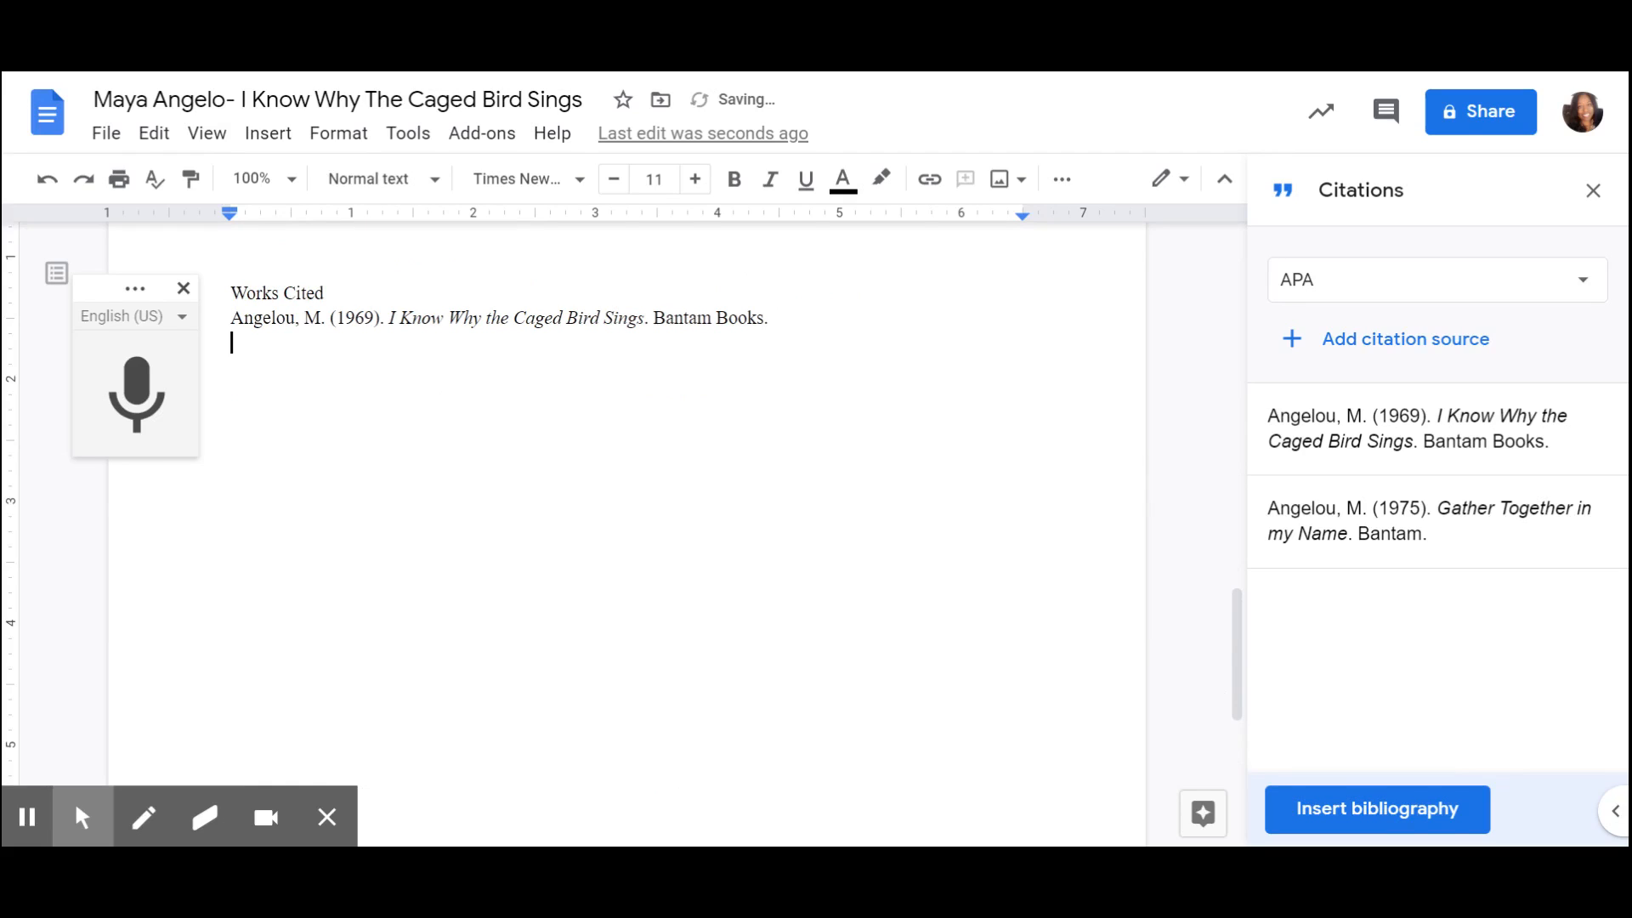
pyautogui.moveTo(1514, 544)
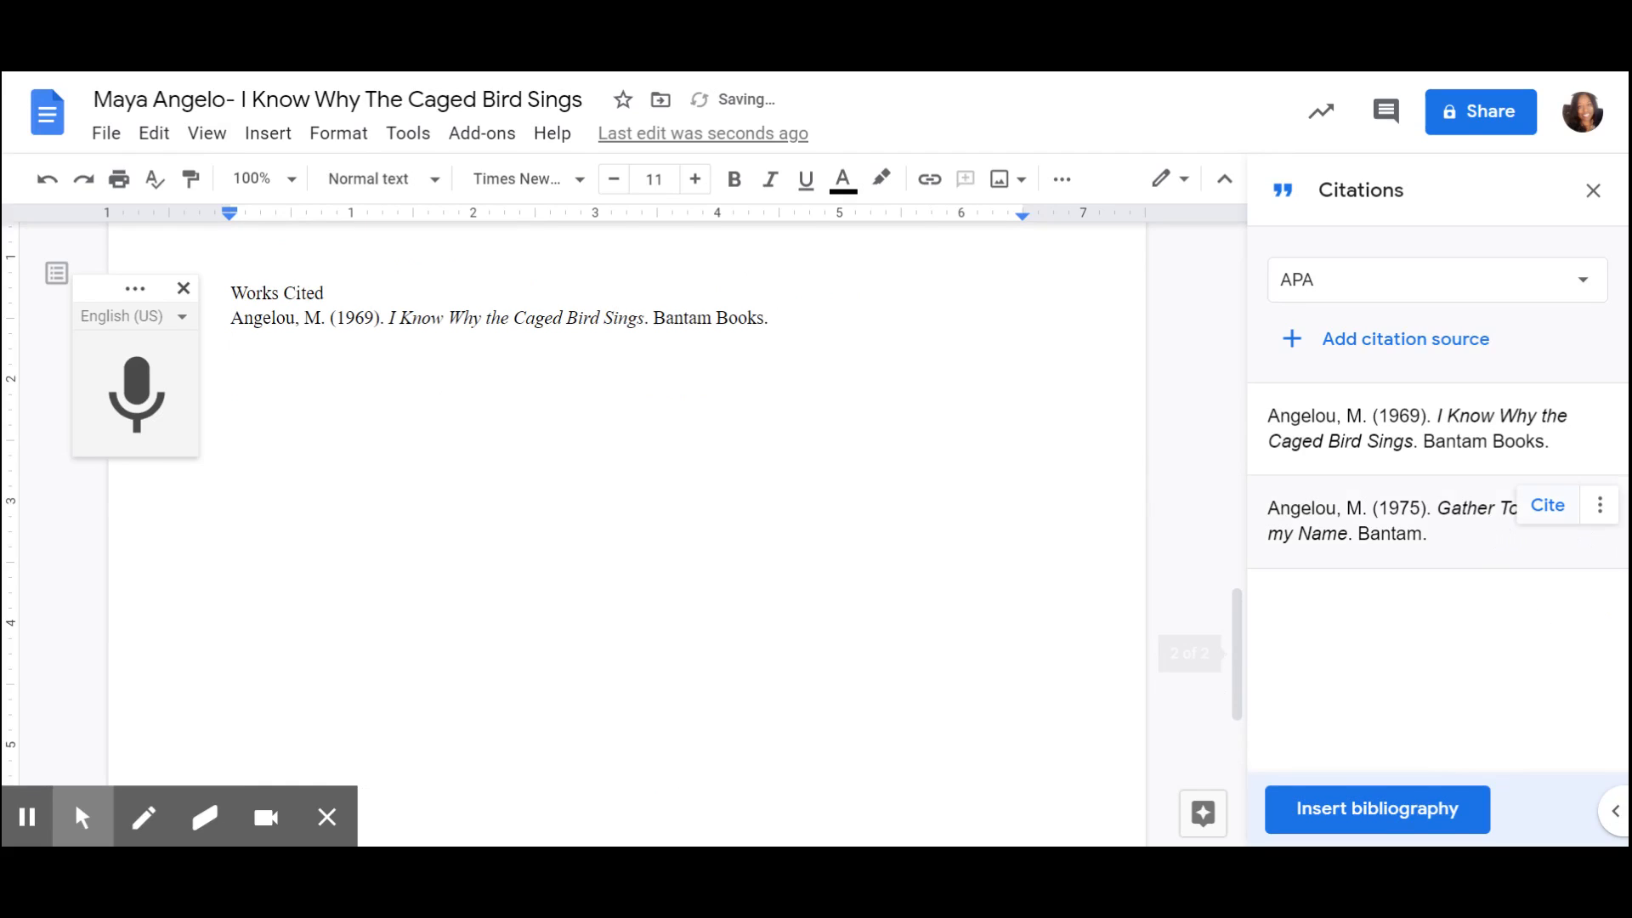
pyautogui.click(1601, 507)
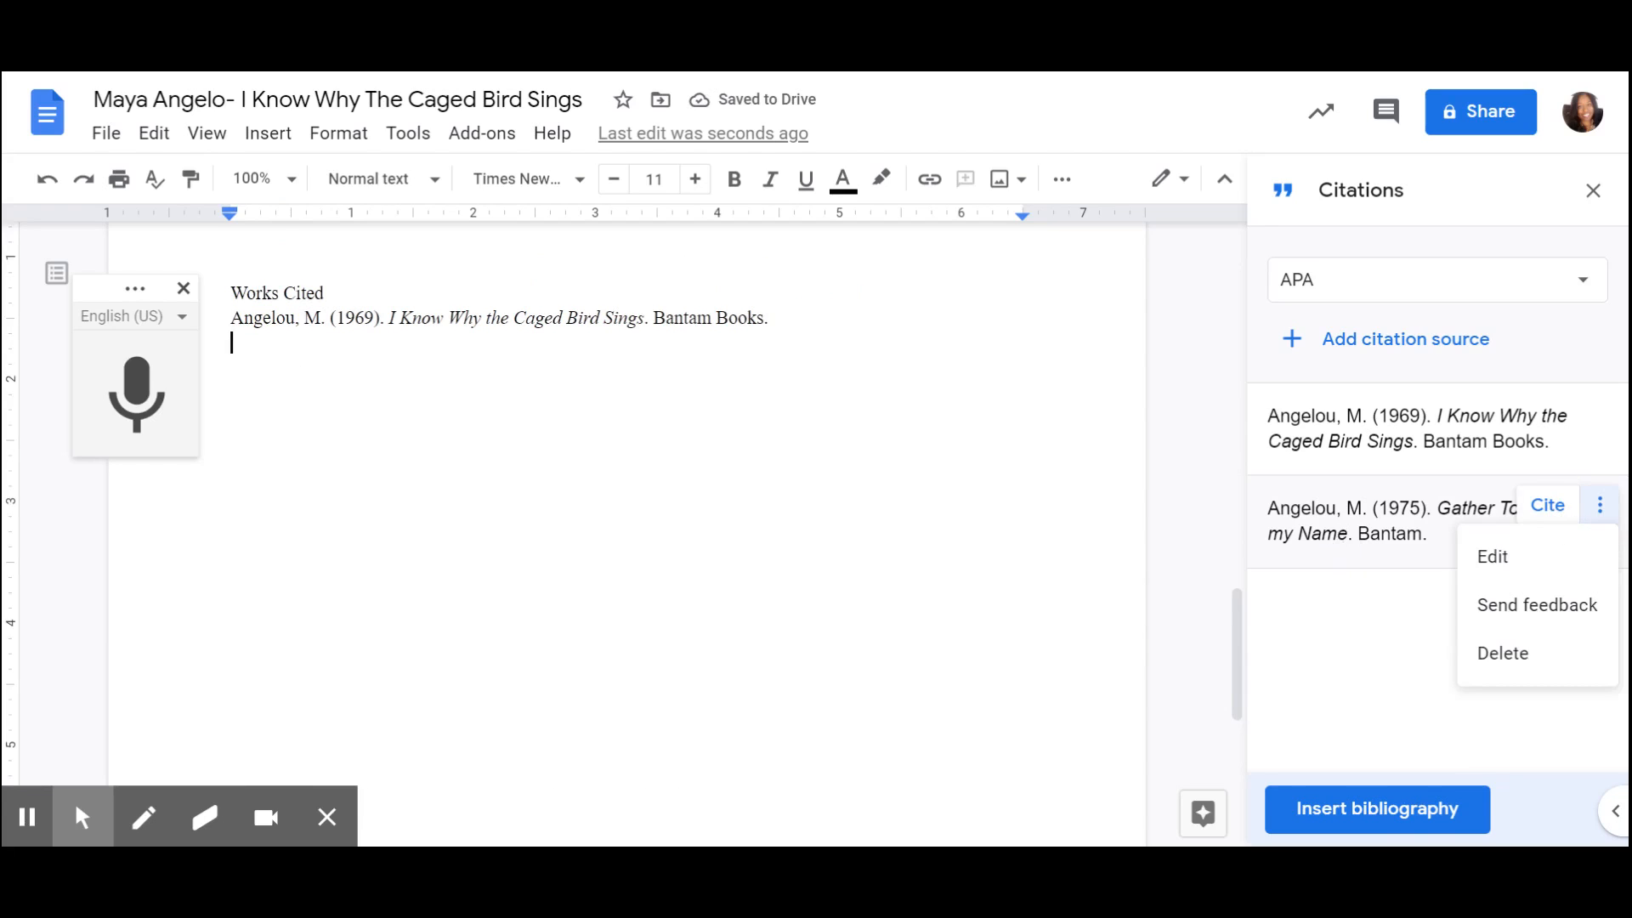
pyautogui.click(1352, 541)
pyautogui.moveTo(1445, 537); pyautogui.dragTo(1266, 510)
pyautogui.hotkey('ctrl', 'c')
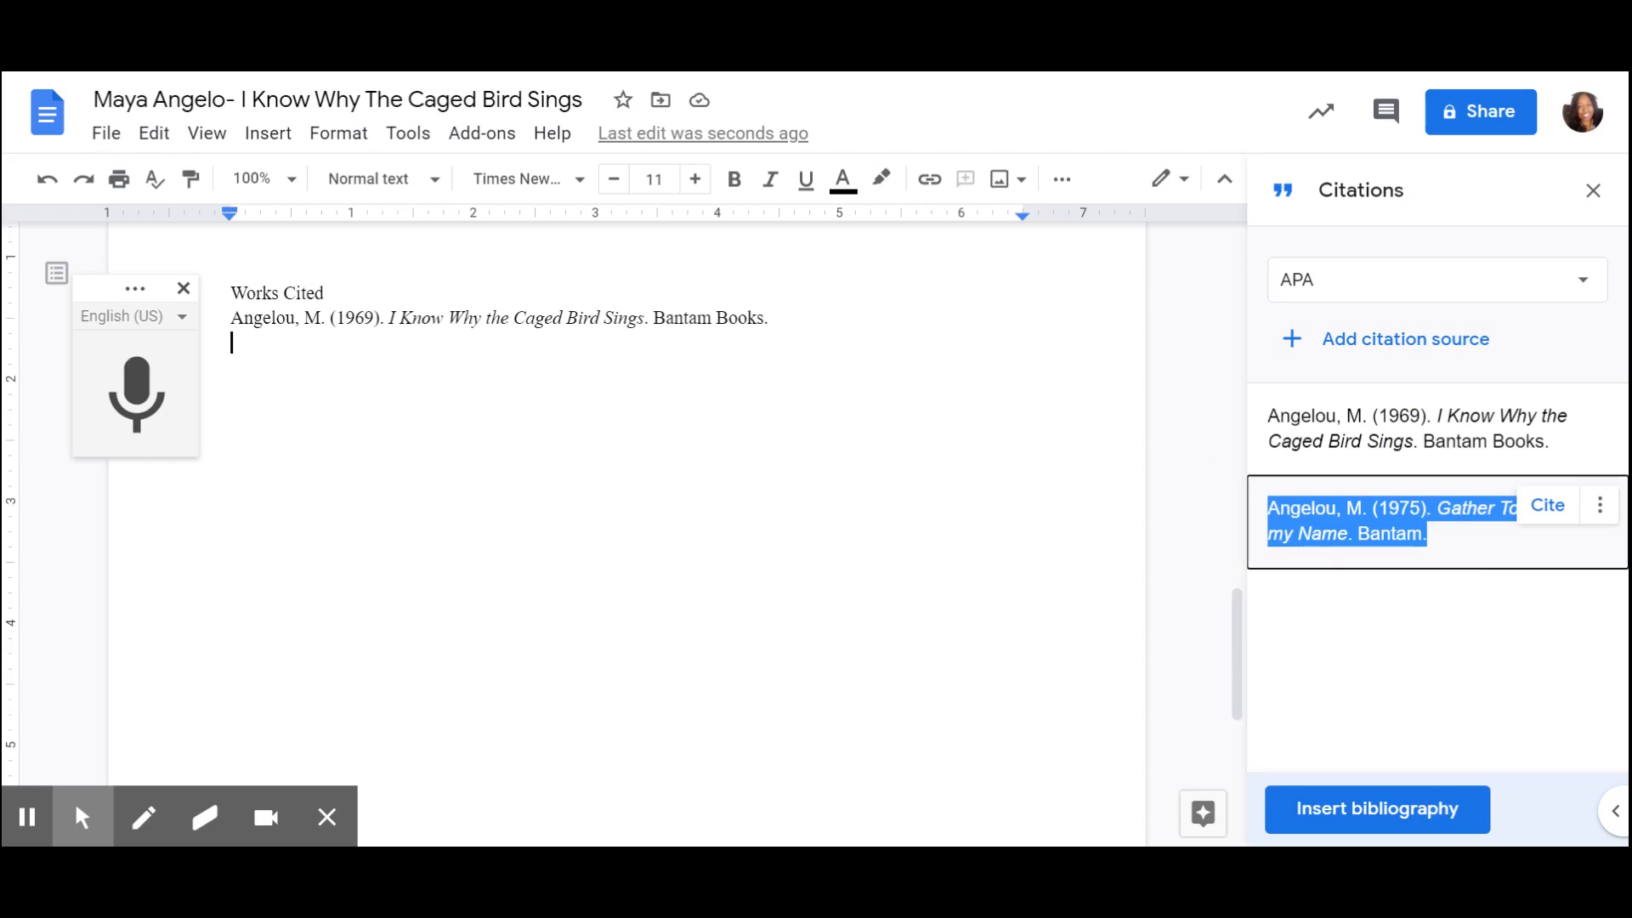
pyautogui.click(607, 424)
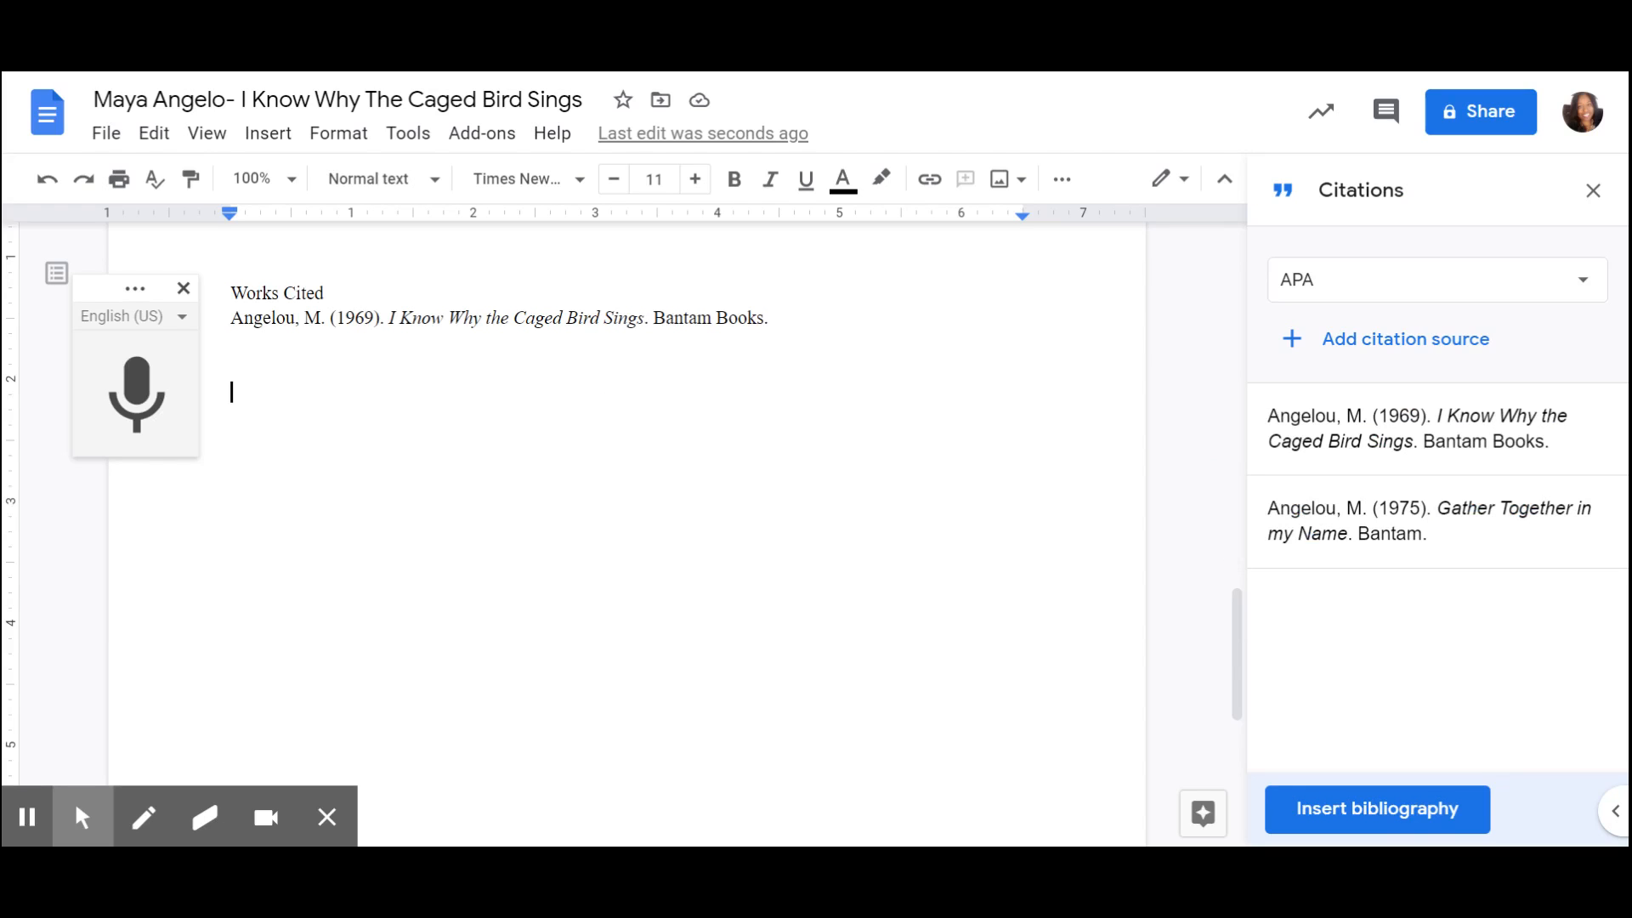
pyautogui.hotkey('ctrl', 'v')
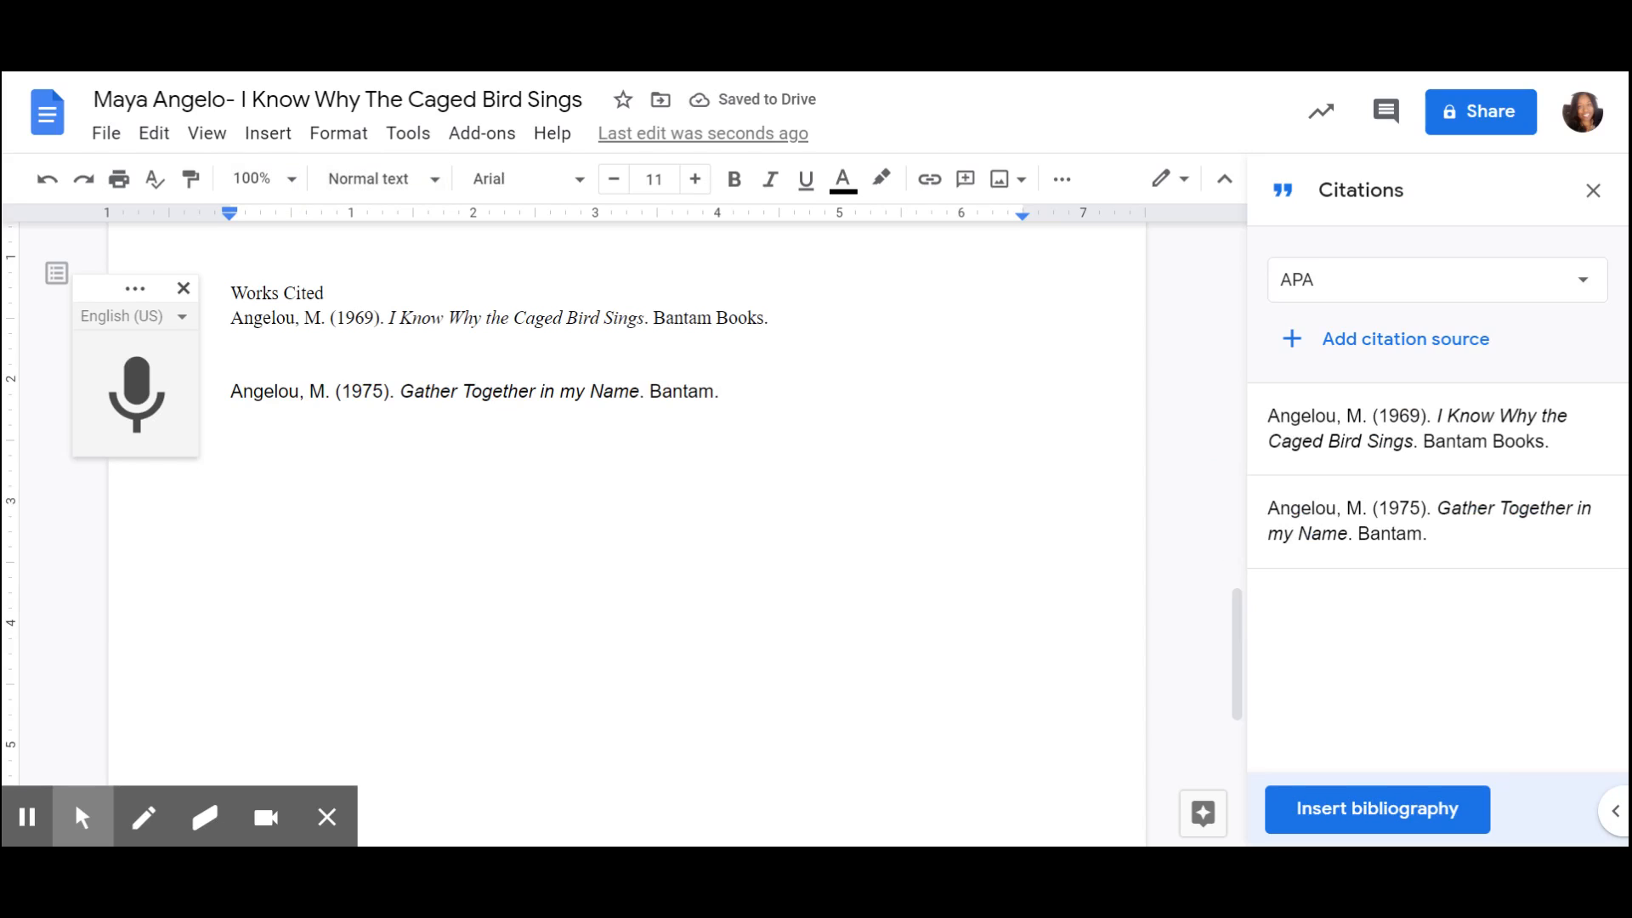
pyautogui.scroll(10, 627, 502)
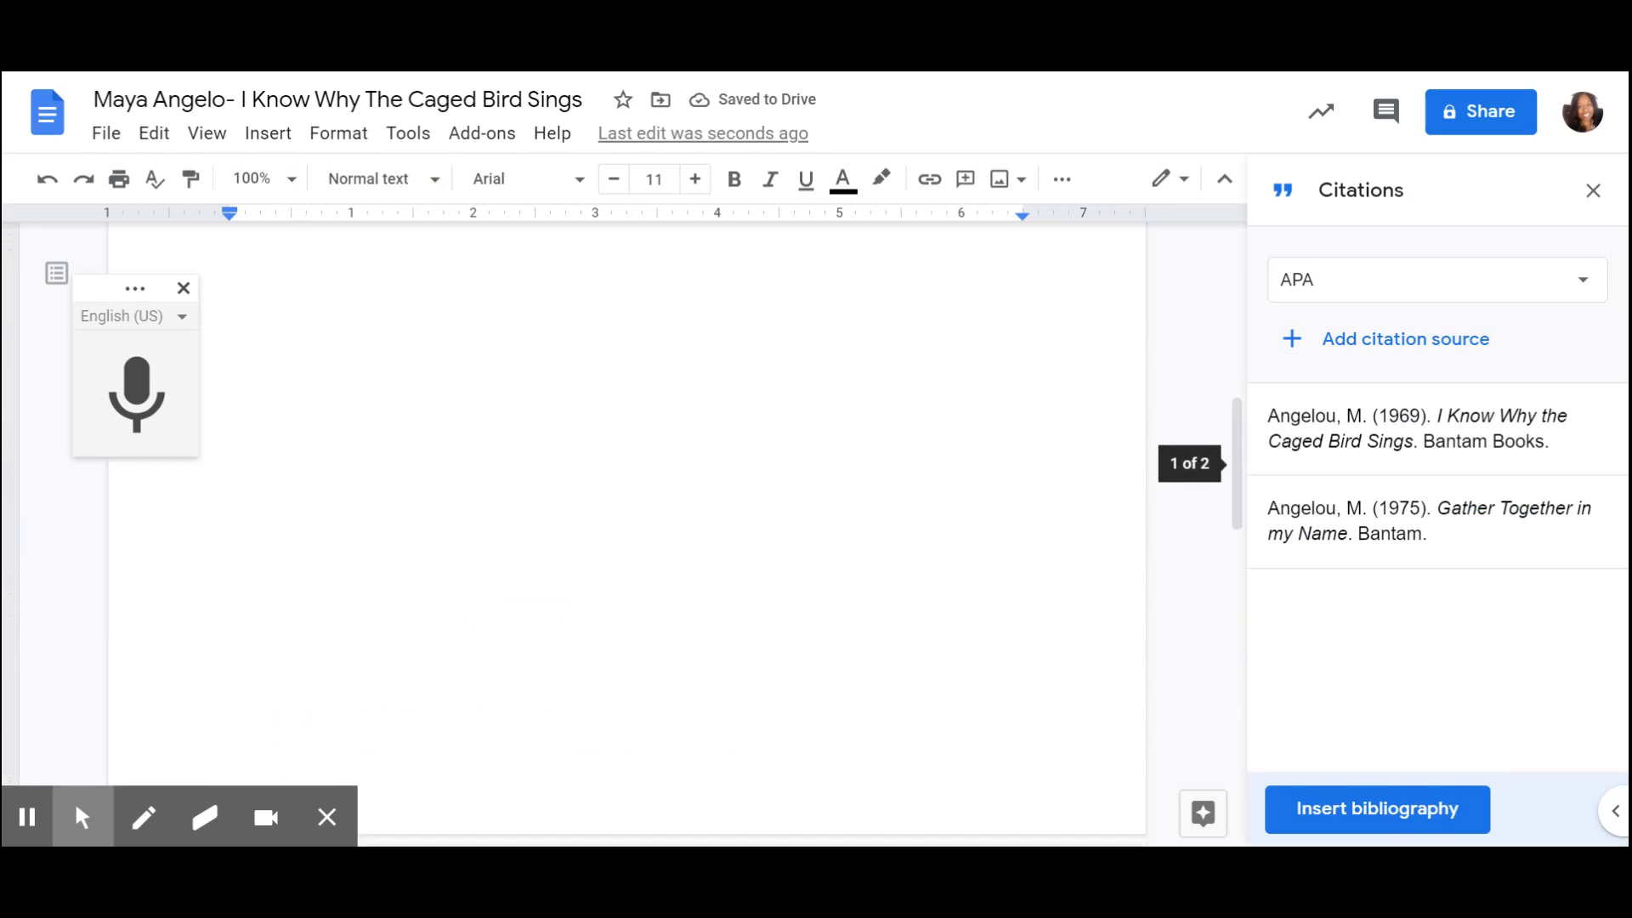
pyautogui.scroll(5, 626, 502)
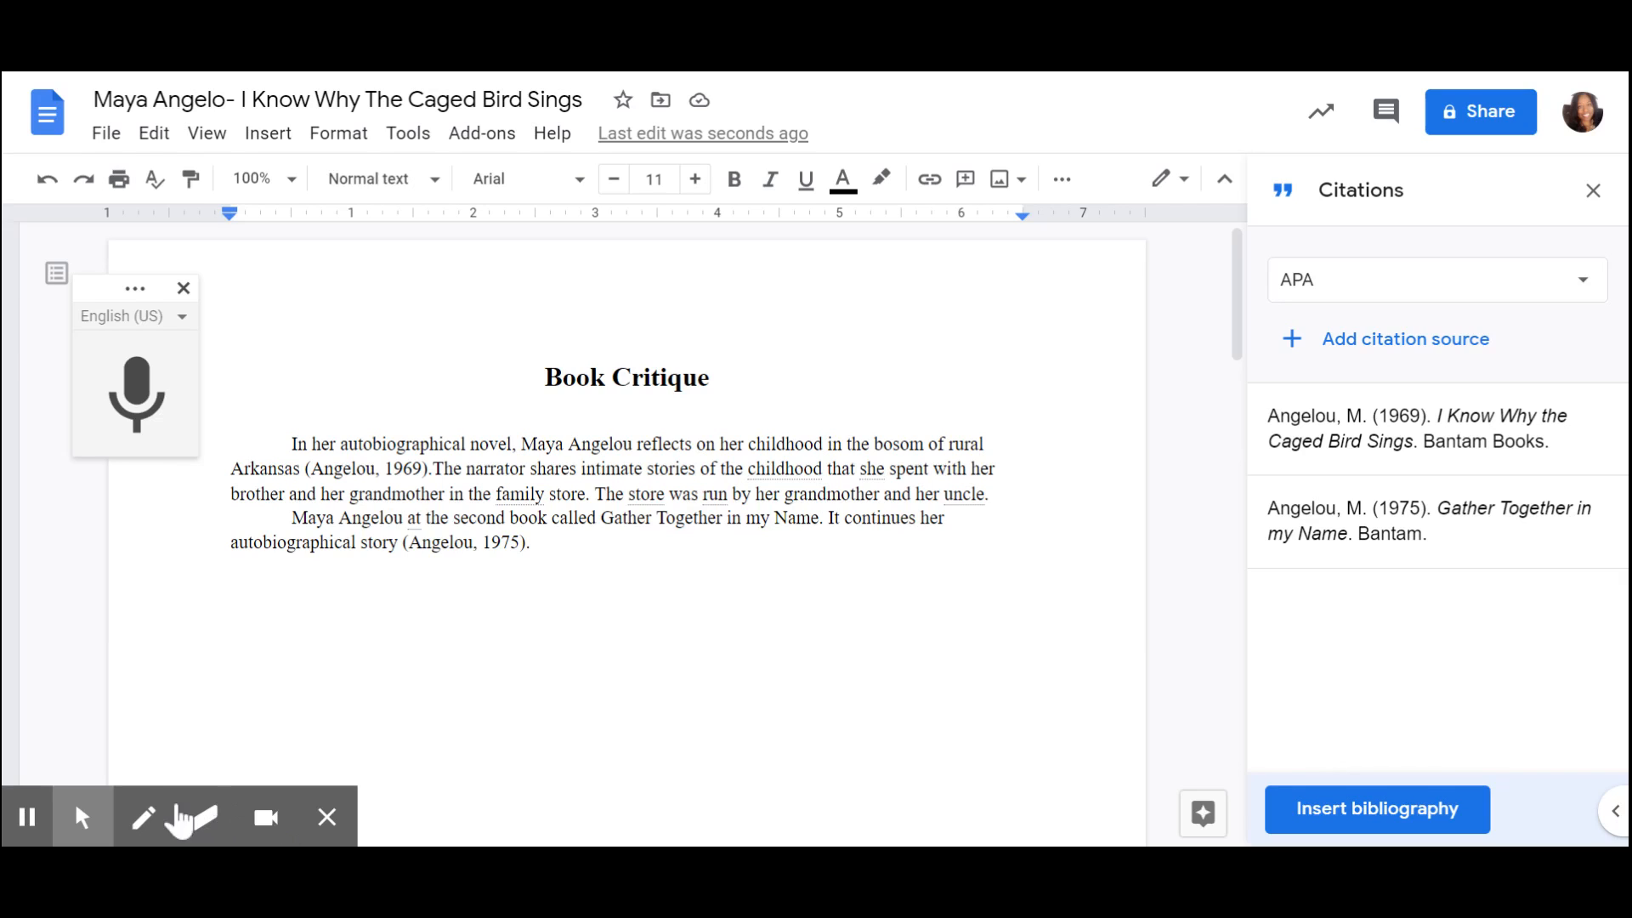
pyautogui.click(29, 818)
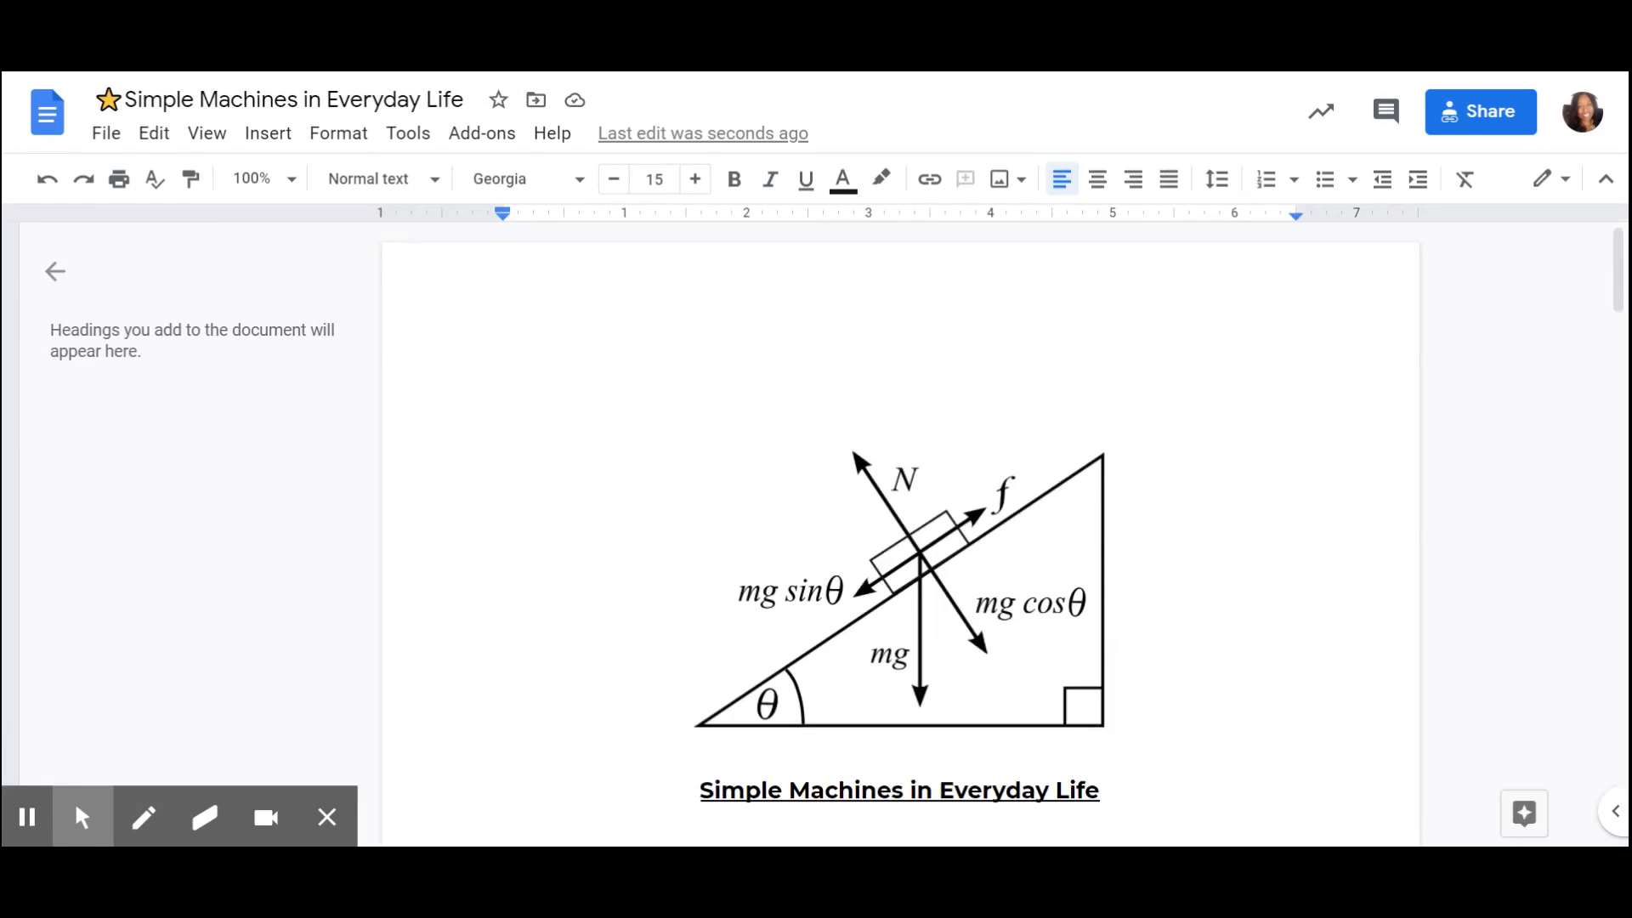
pyautogui.click(406, 134)
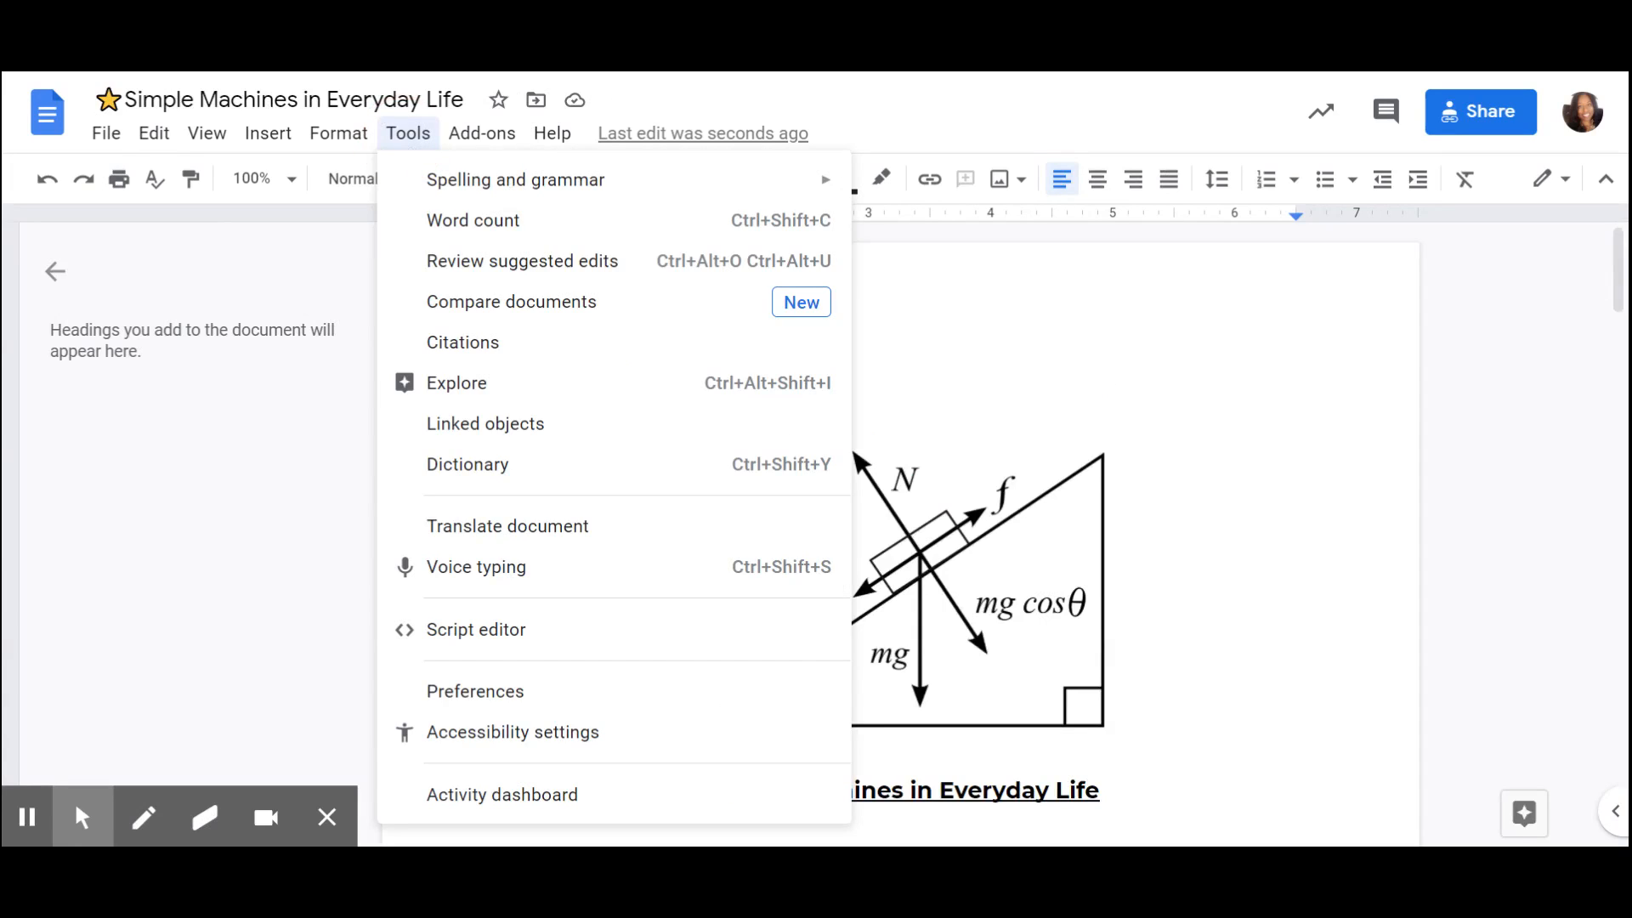
pyautogui.click(1025, 361)
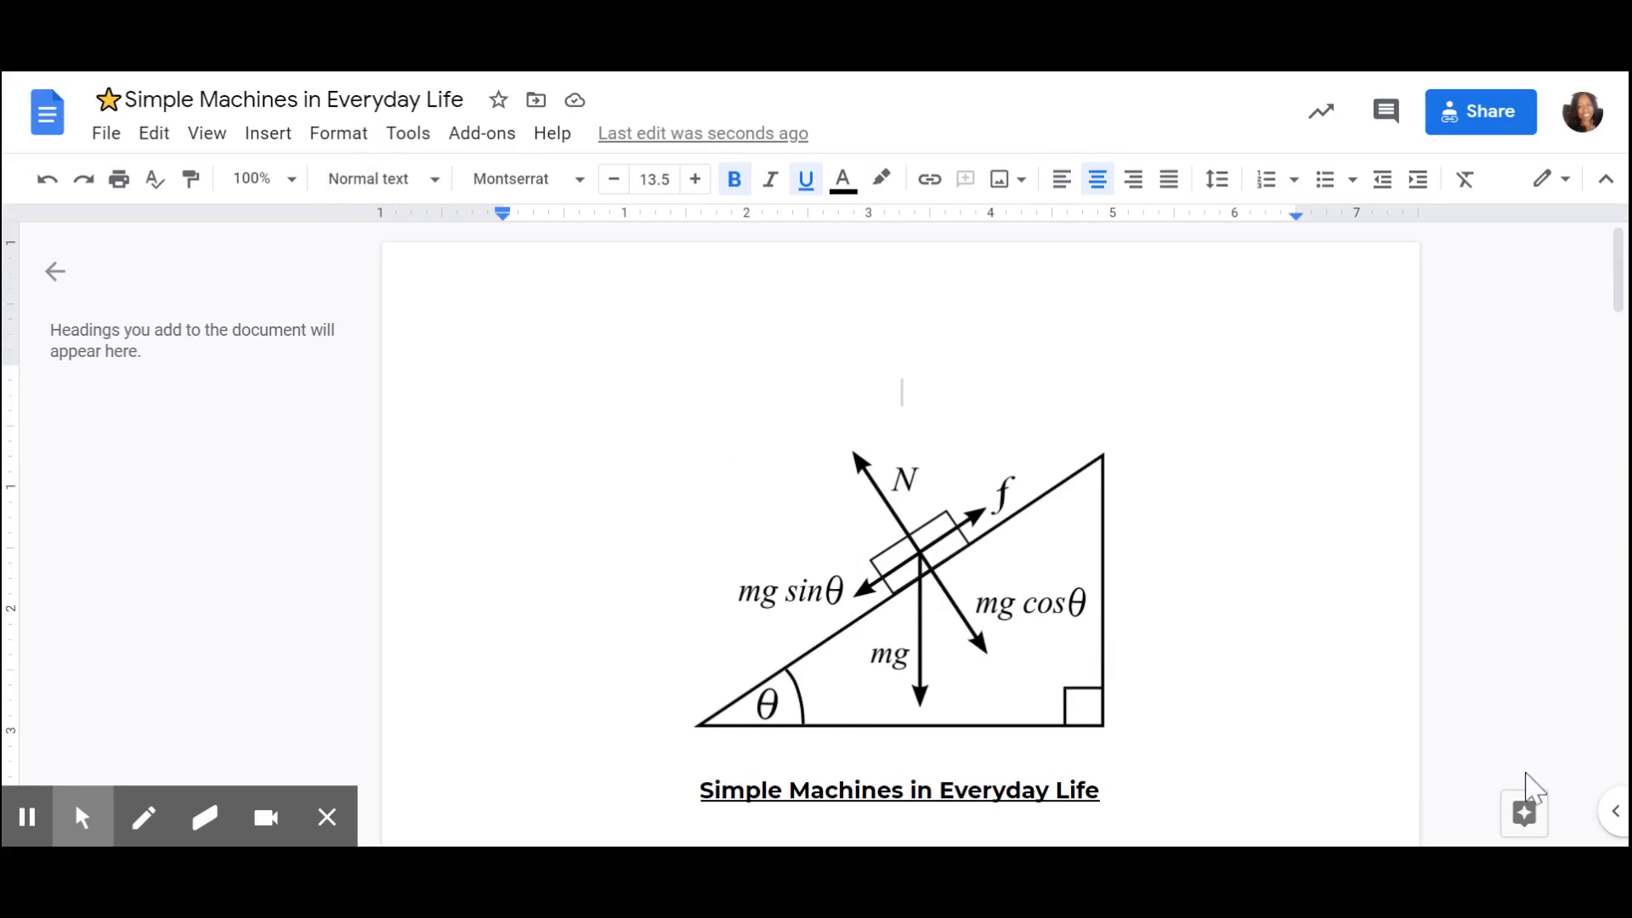
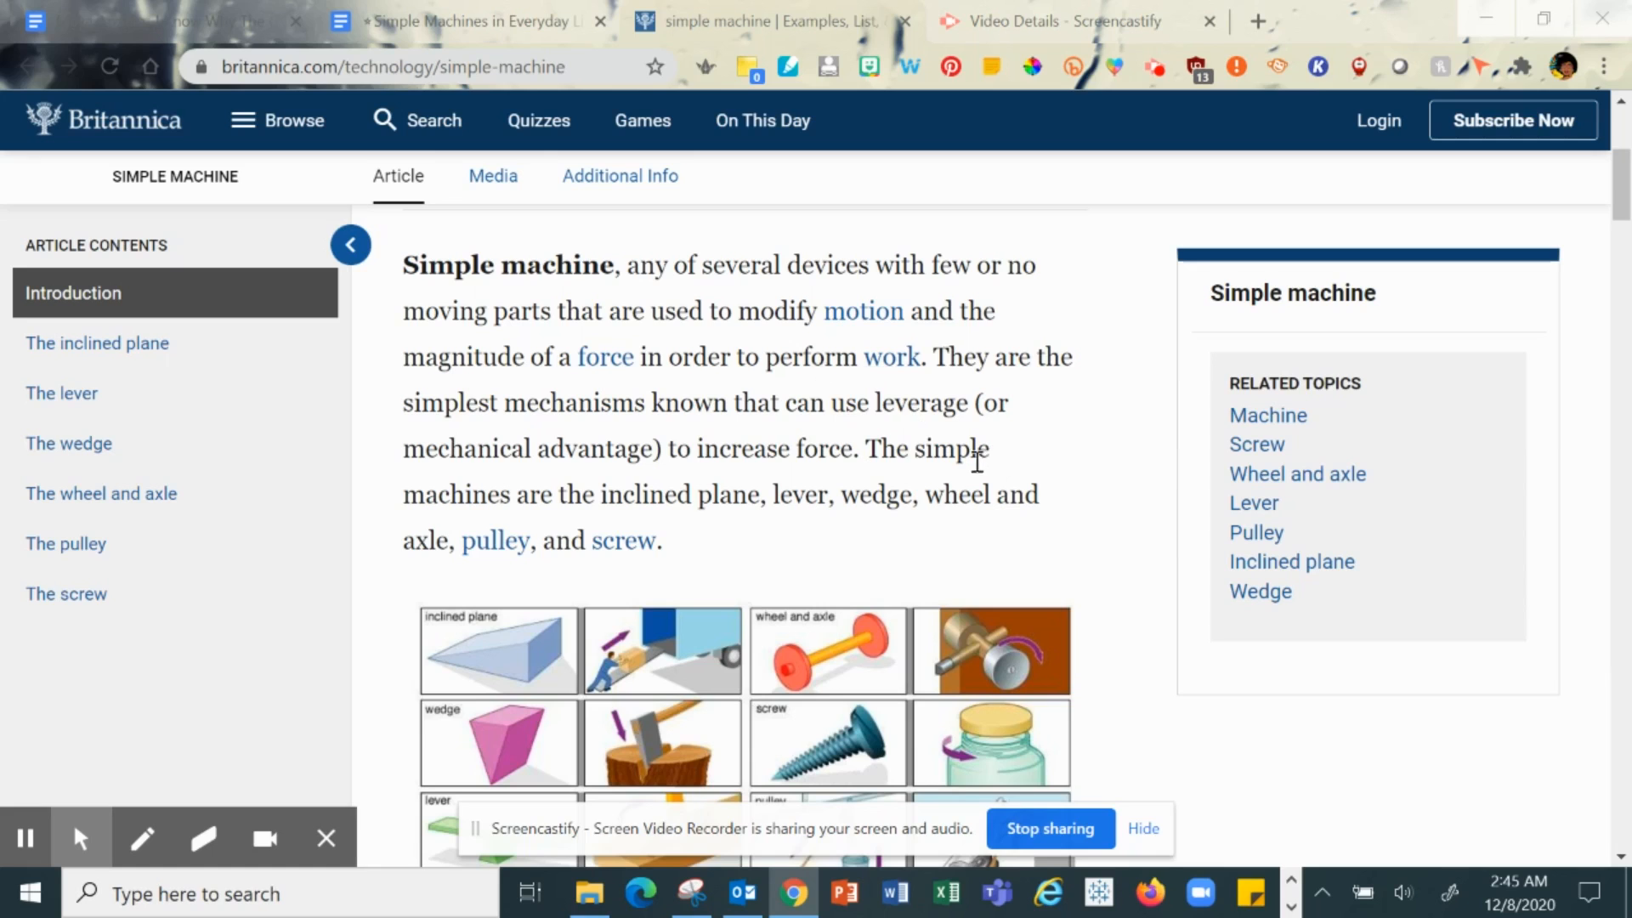
# - Add "Simple machines have few parts. They are often only made up of 1 part." after "several purposes." in the Simple Machines document
pyautogui.click(445, 21)
pyautogui.scroll(-15, 717, 520)
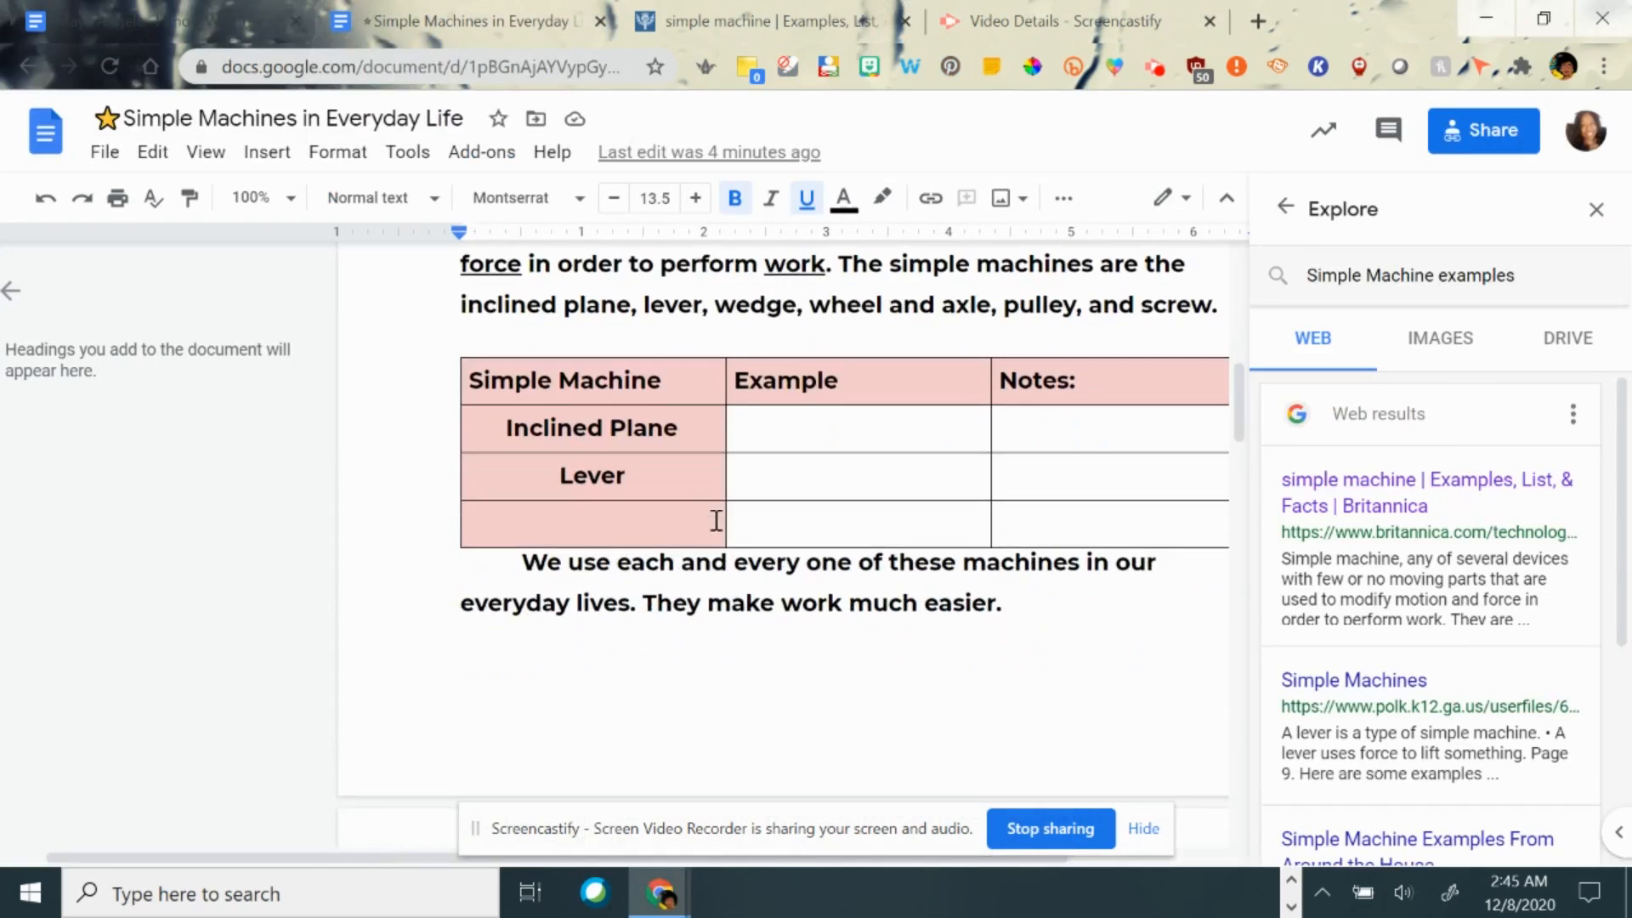
pyautogui.scroll(-5, 717, 520)
pyautogui.scroll(2, 715, 518)
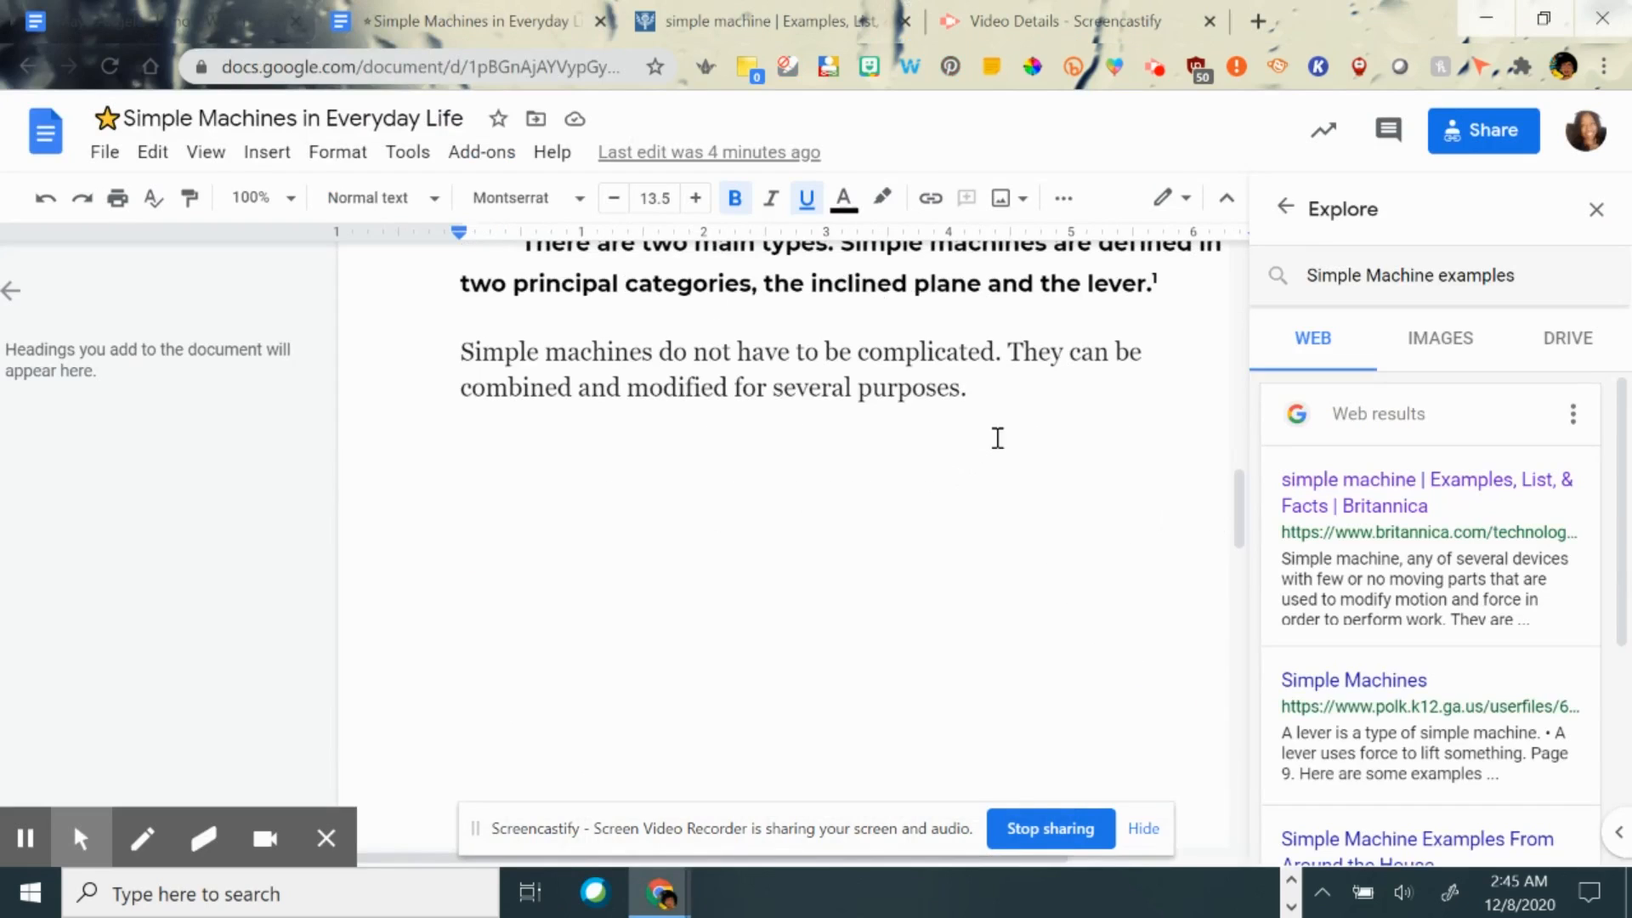
pyautogui.click(1007, 390)
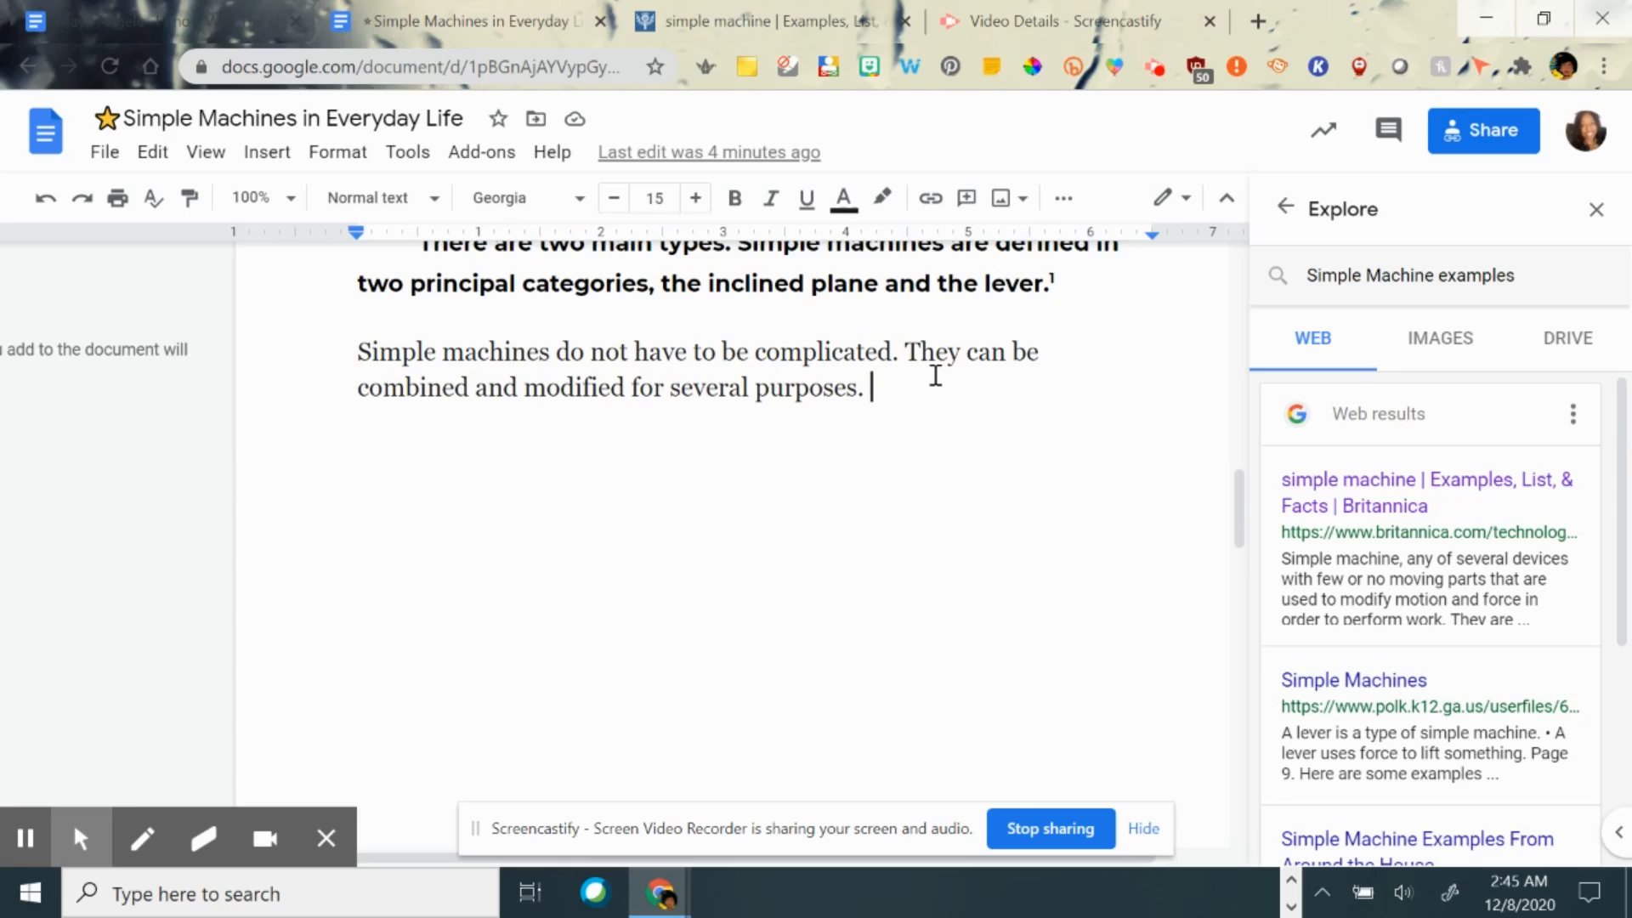
pyautogui.write('Simple m')
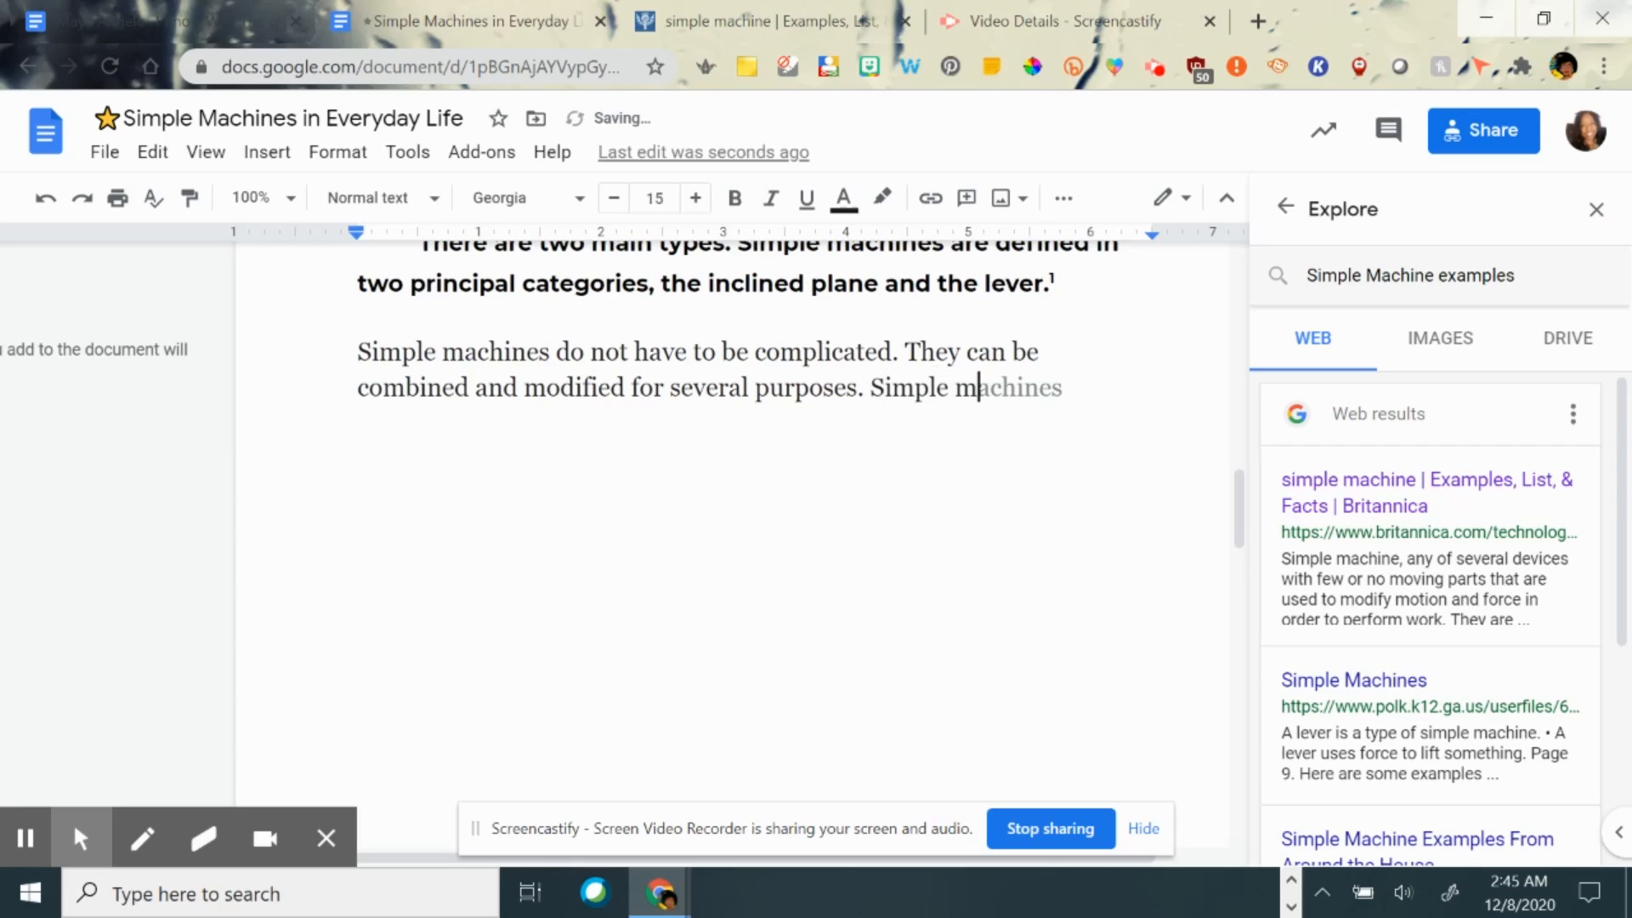
pyautogui.write('achines have')
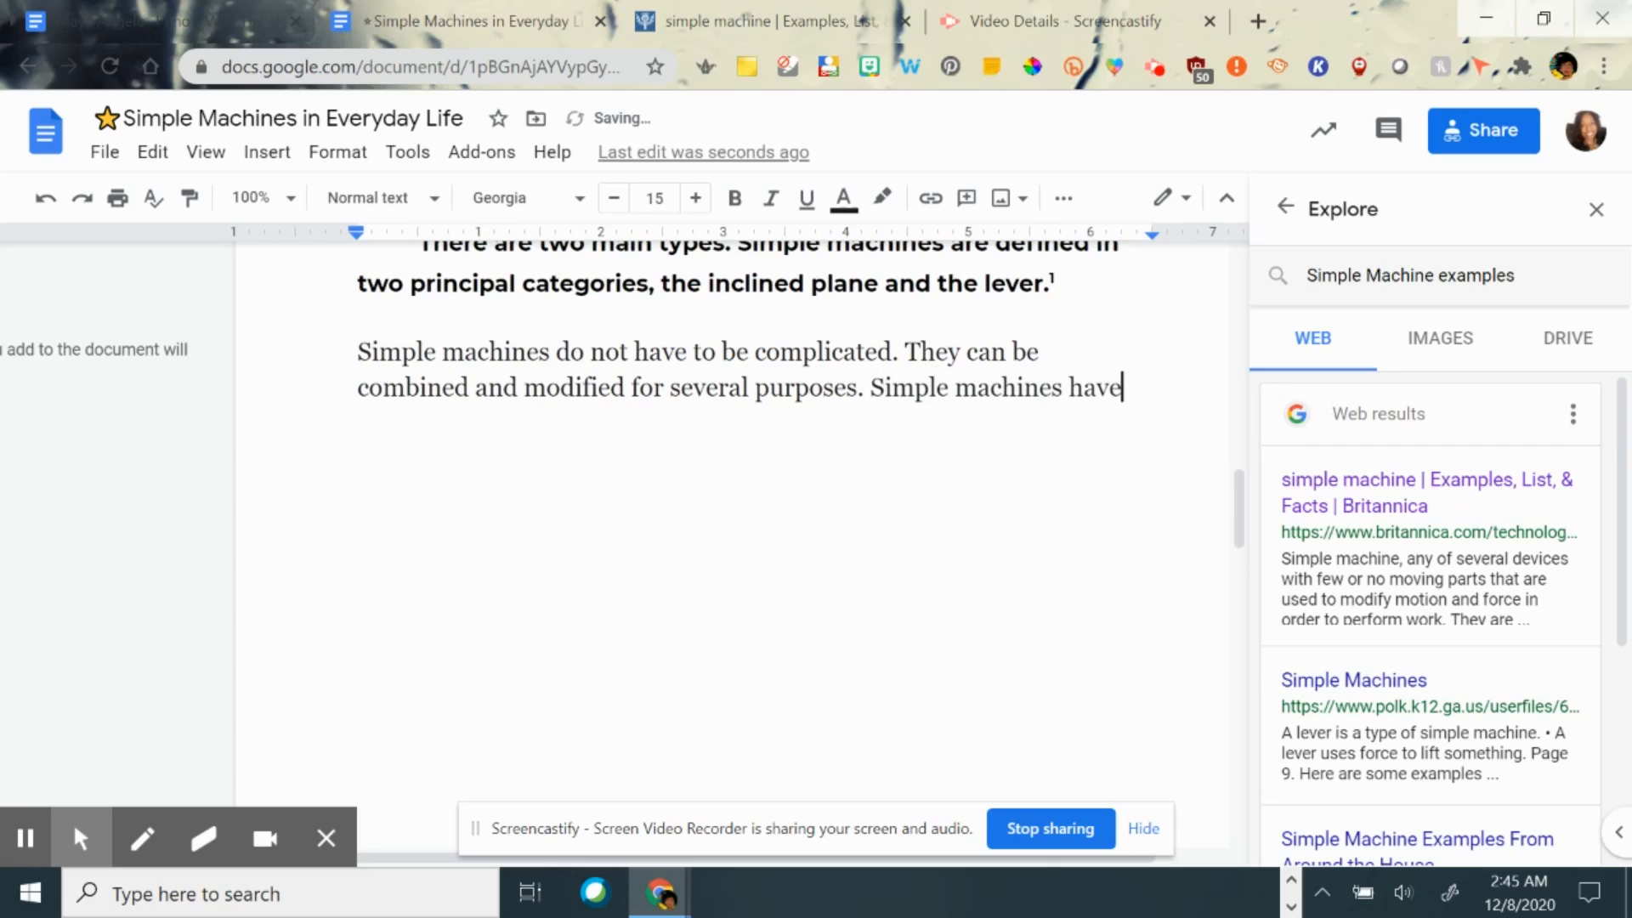
pyautogui.write(' few part')
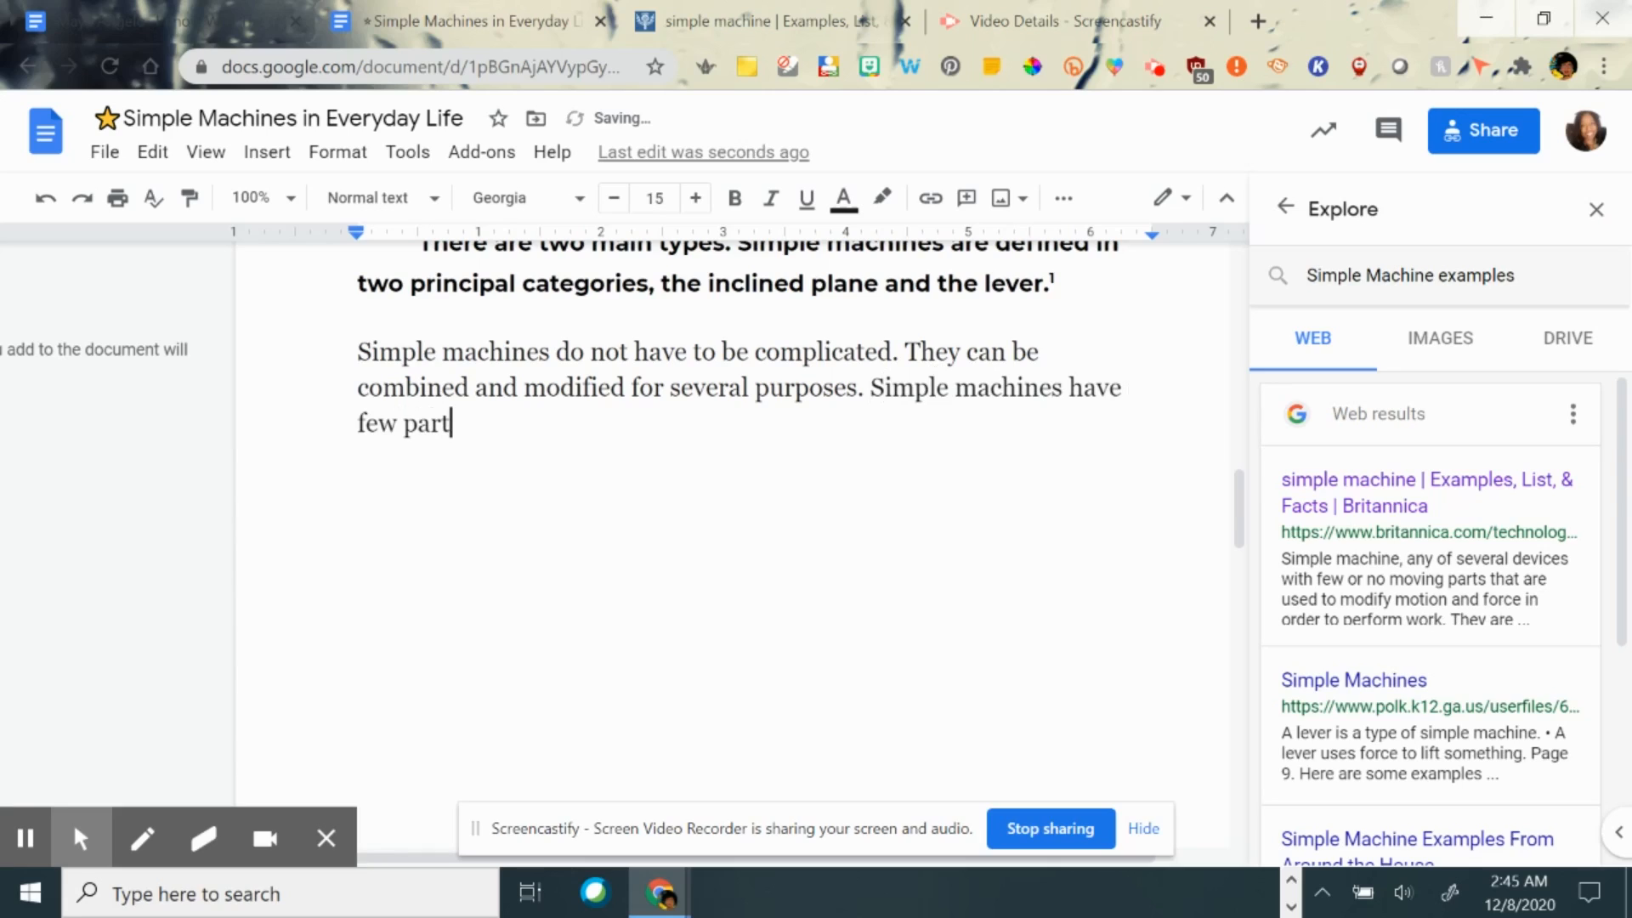
pyautogui.write('s. They are often only ')
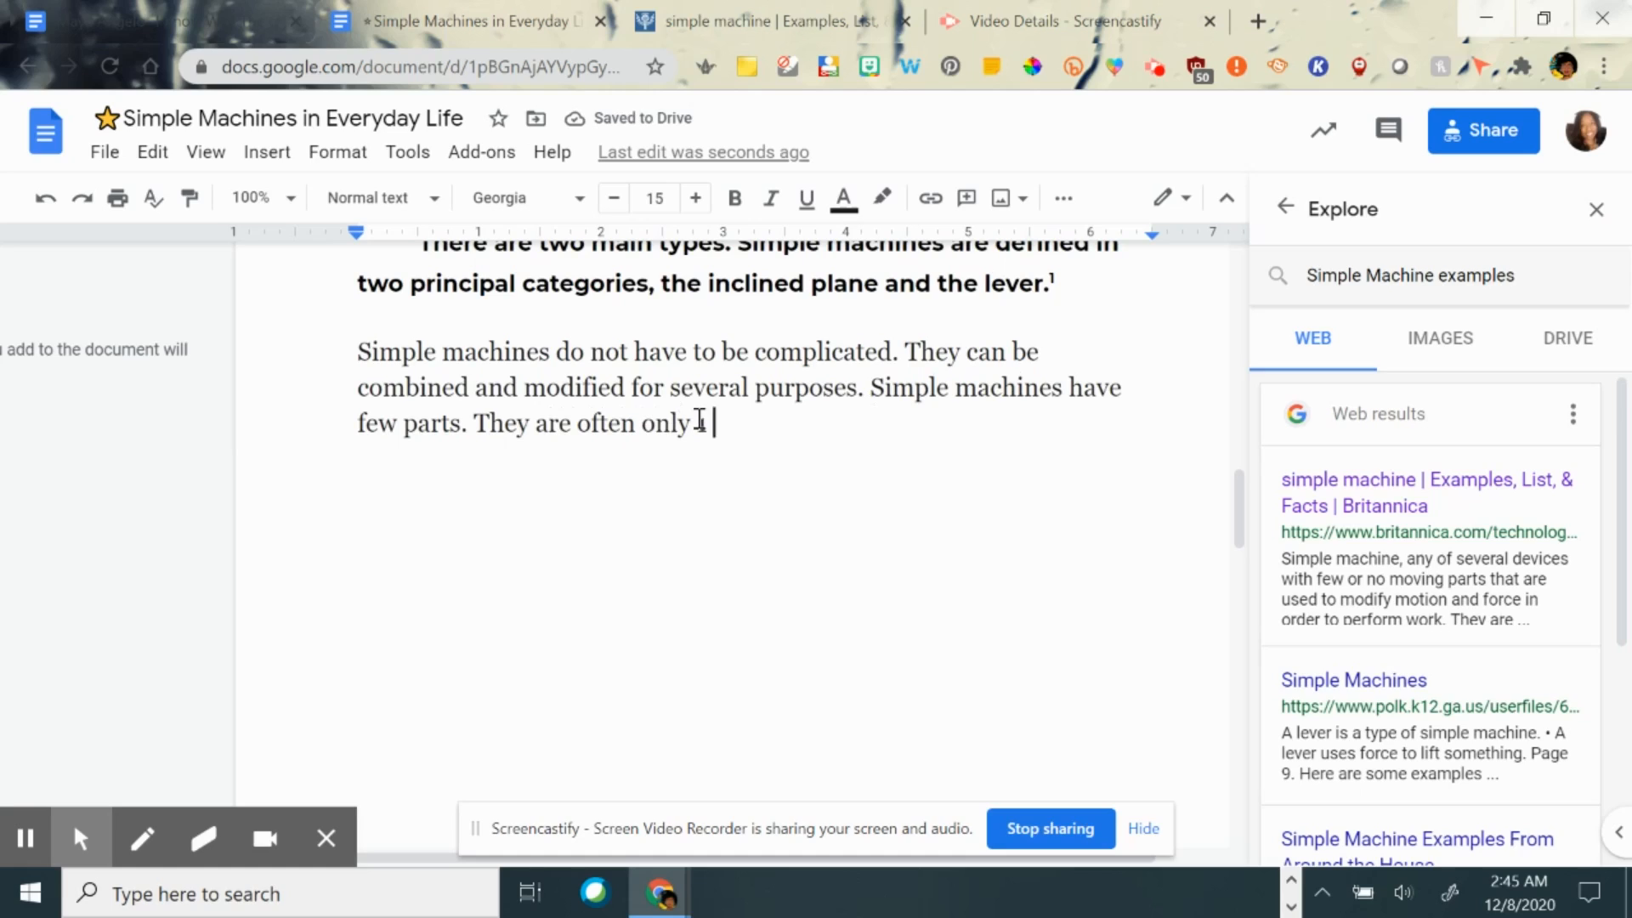
pyautogui.write('madeu')
pyautogui.press('BackSpace')
pyautogui.write('up of 1')
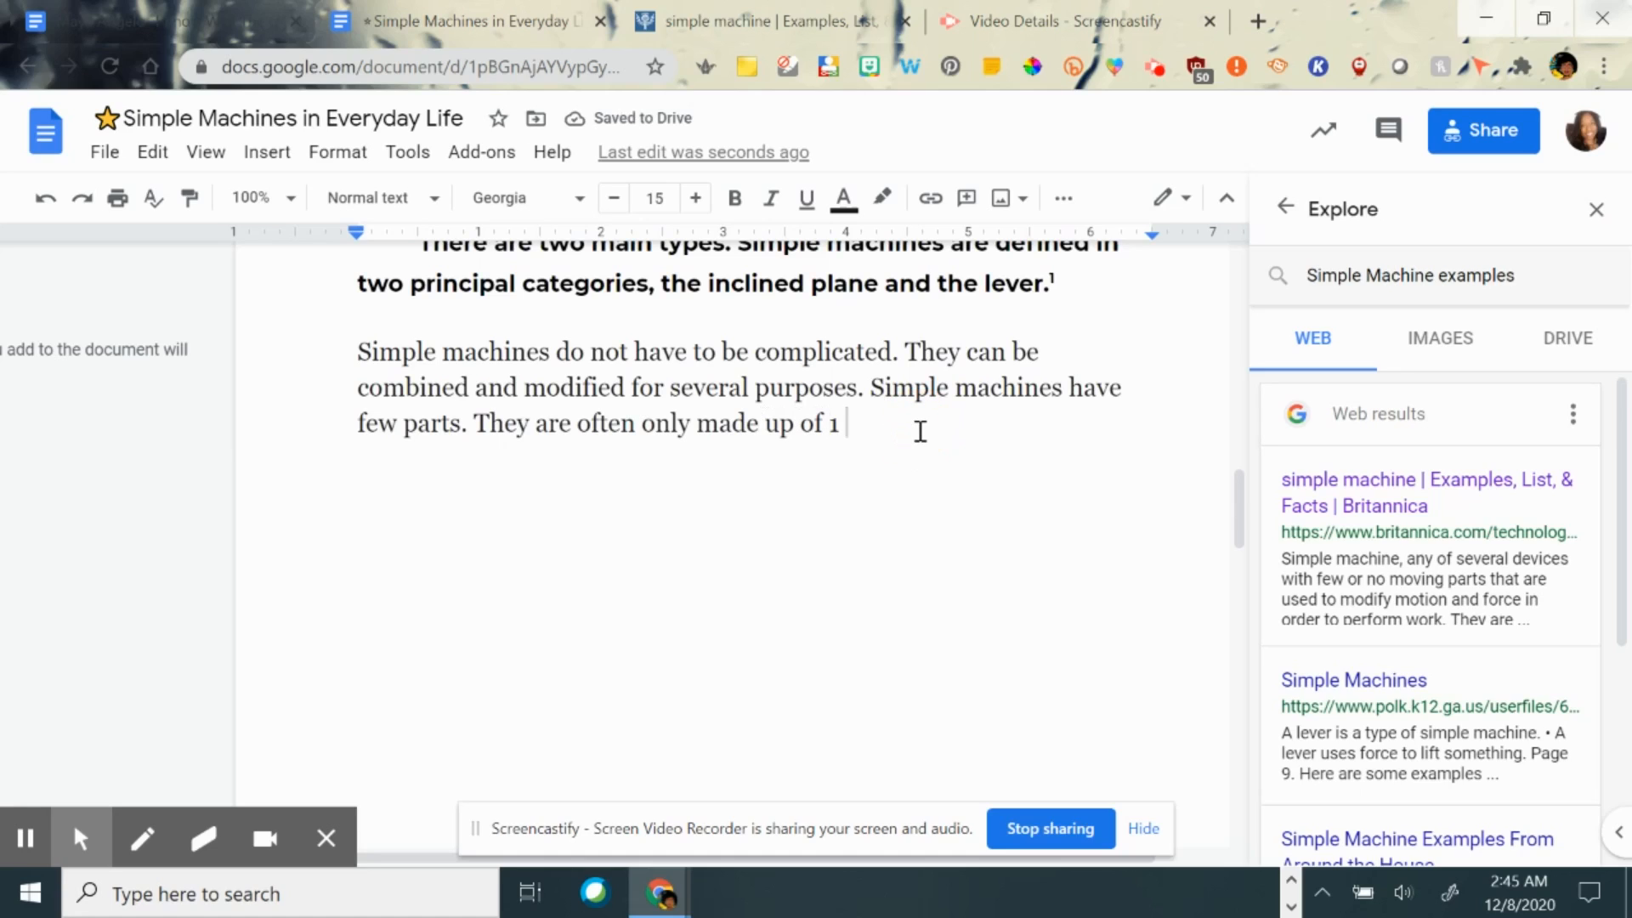
pyautogui.write(' part.')
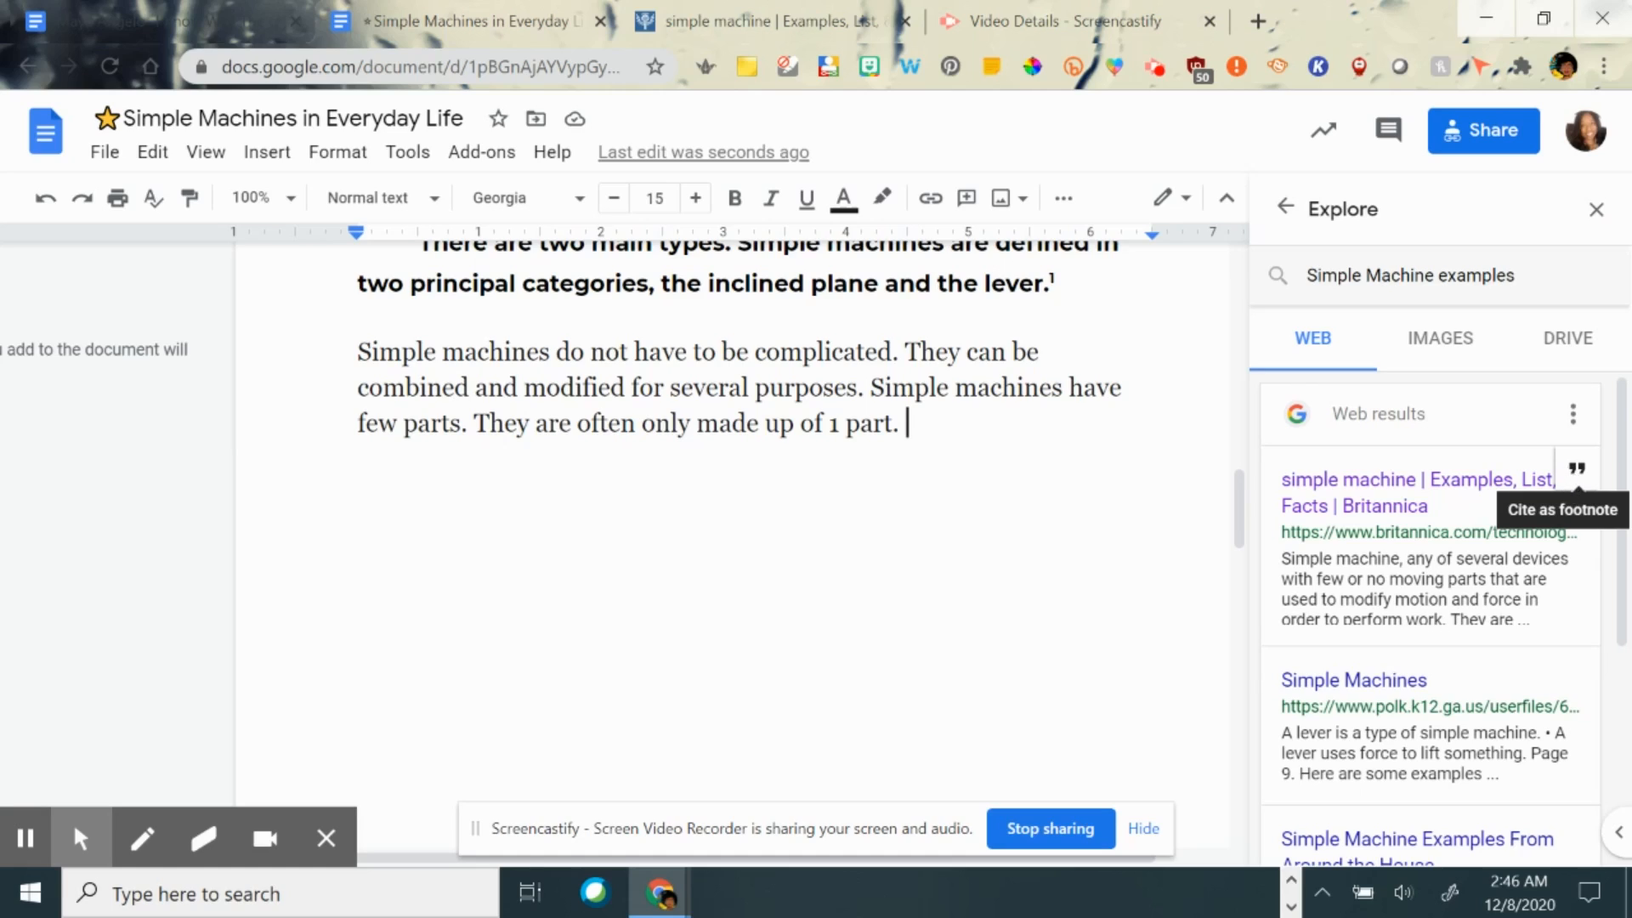
# - Change the Explore citation format to APA and cite the Britannica simple machine result as a footnote after "1 part."
pyautogui.click(1572, 423)
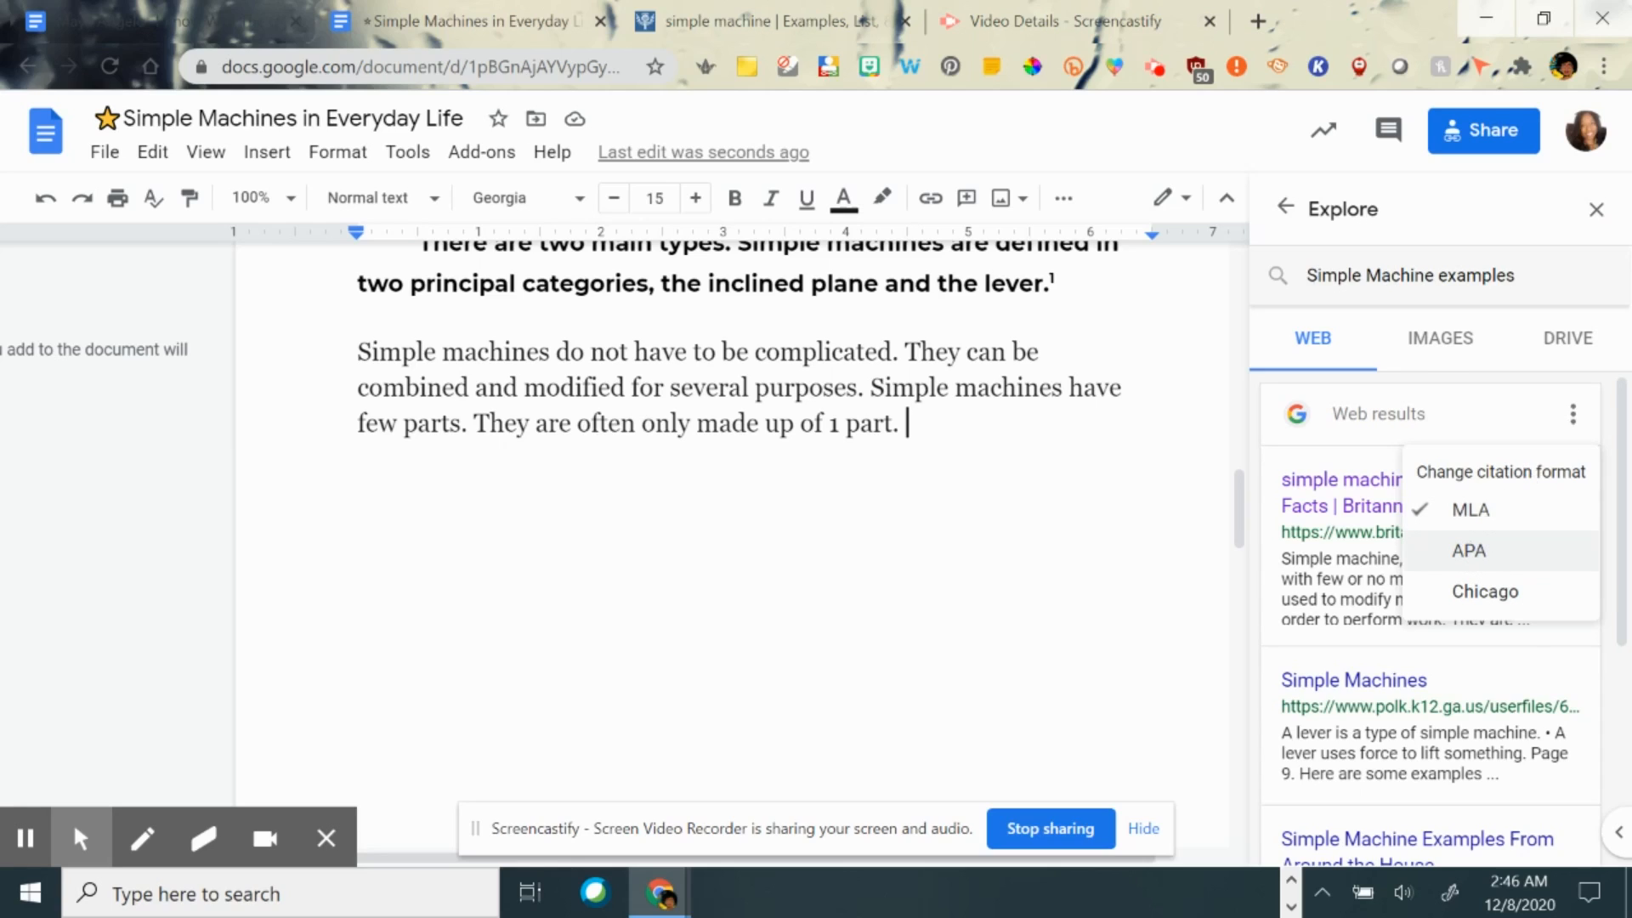
pyautogui.click(1469, 551)
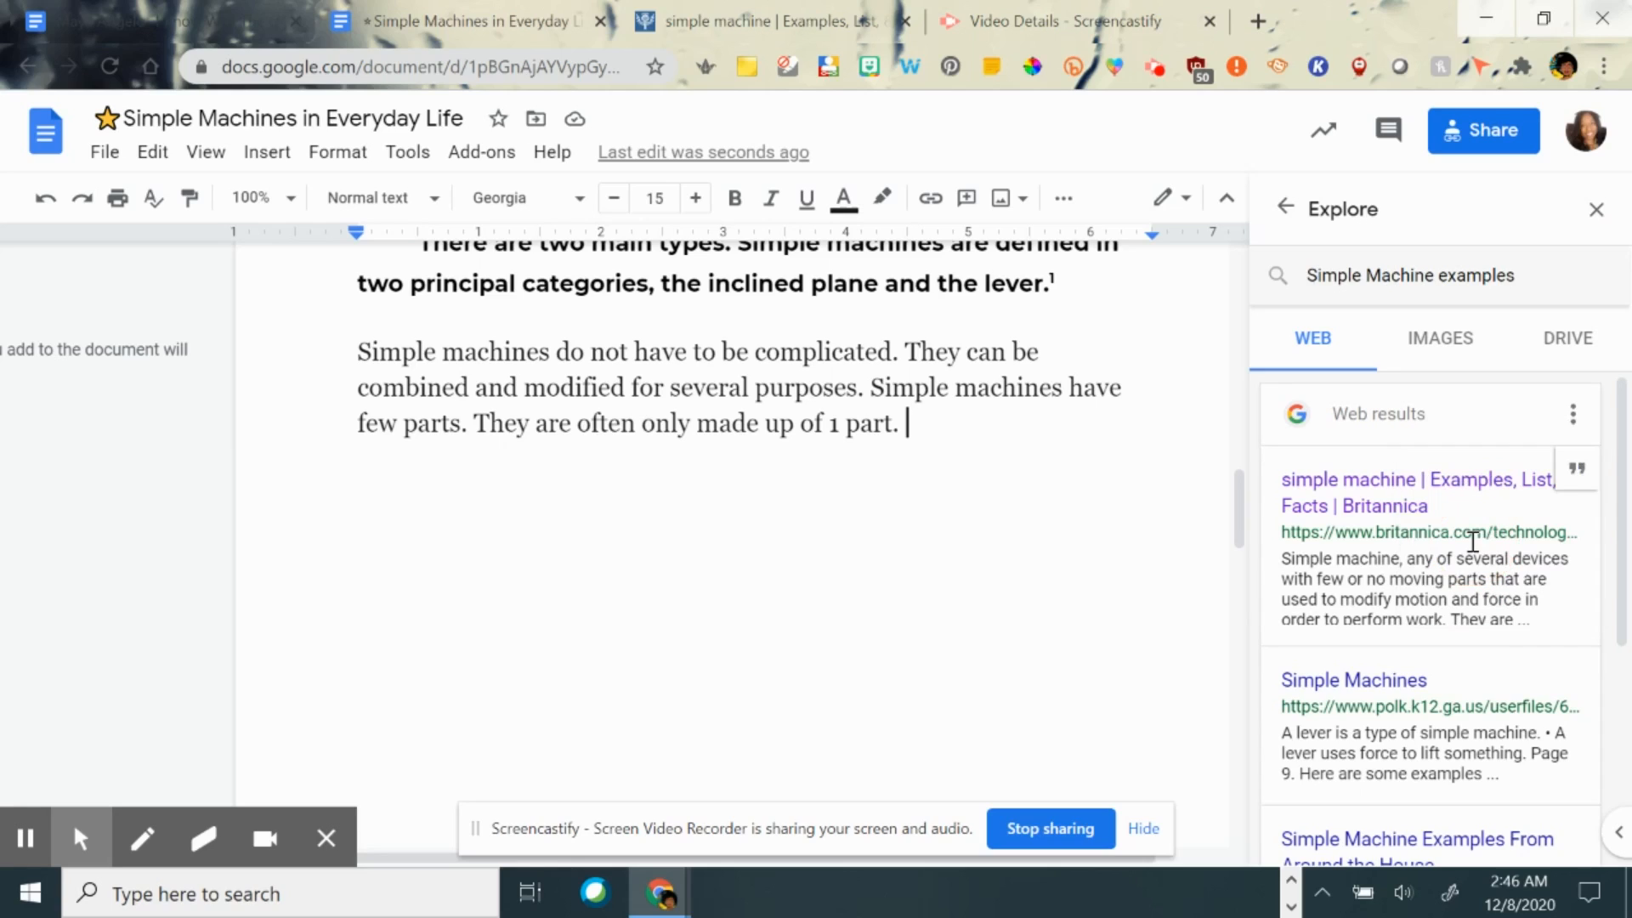
pyautogui.click(1575, 475)
# - Copy the full text of the Britannica footnote, including its web address, from the foot of the page
pyautogui.scroll(-1, 977, 493)
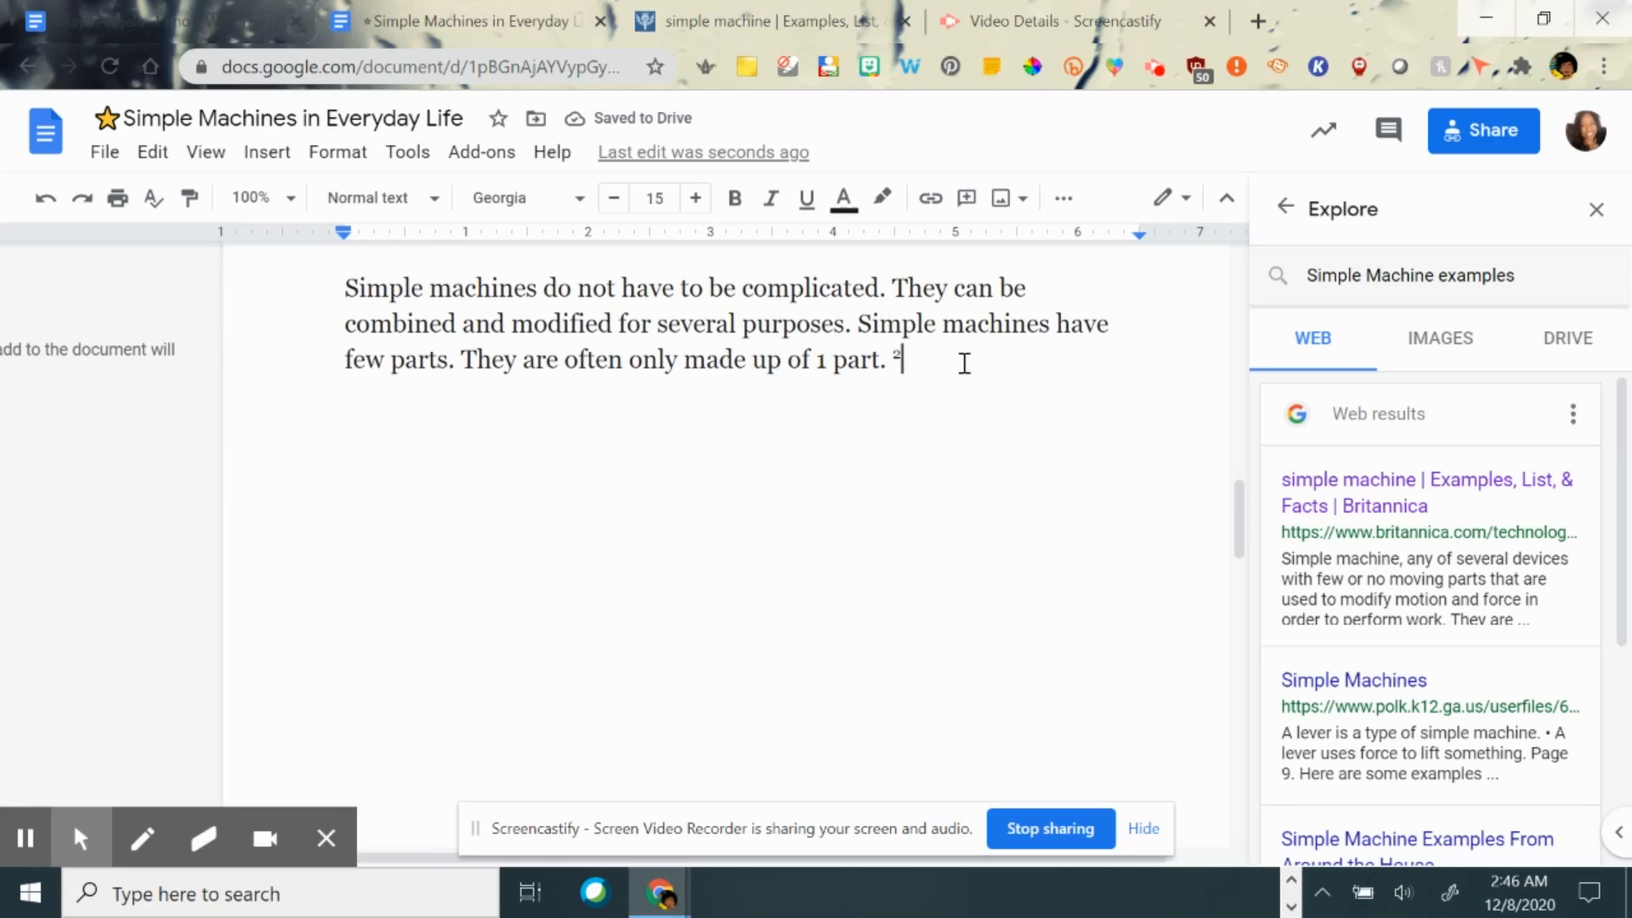
pyautogui.scroll(-2, 884, 405)
pyautogui.scroll(-3, 883, 405)
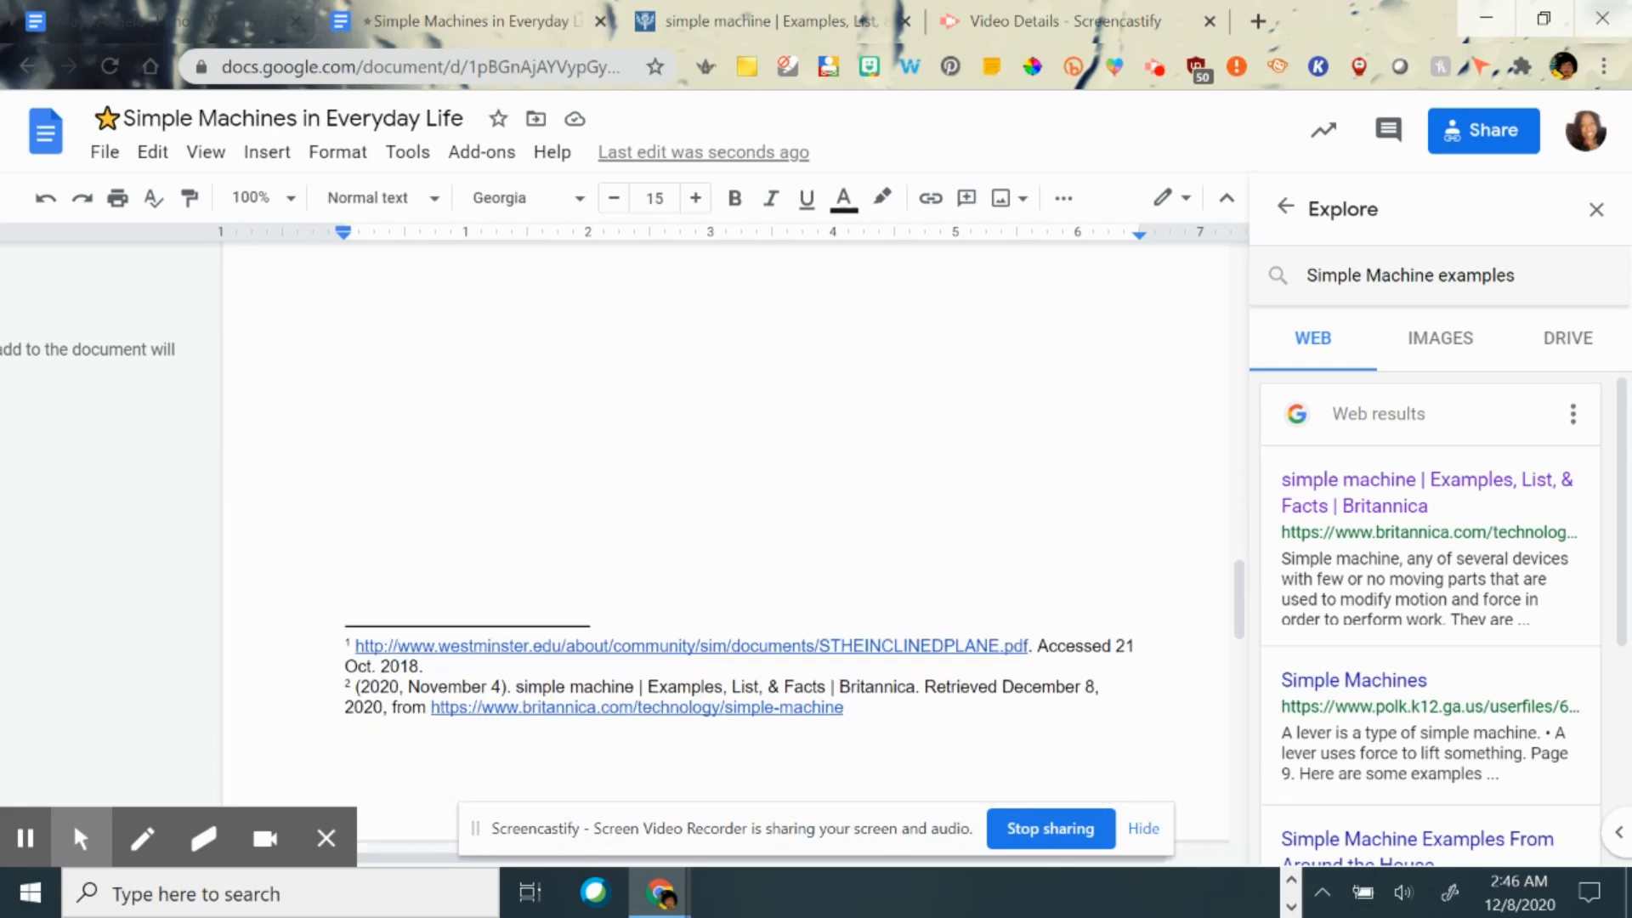
pyautogui.scroll(-1, 727, 527)
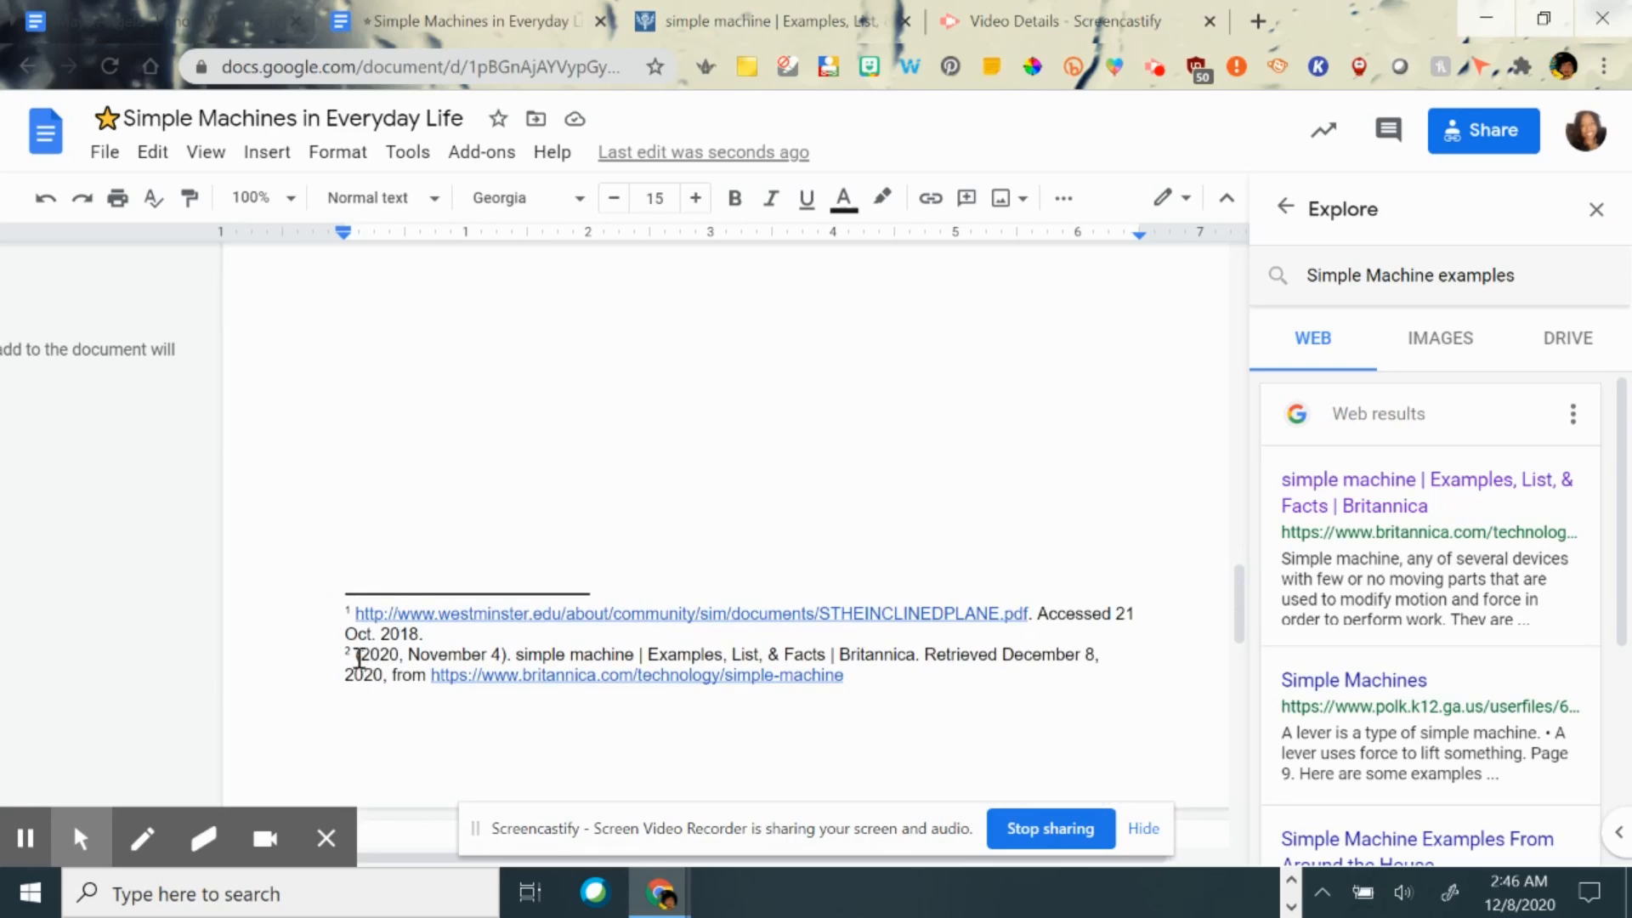
pyautogui.moveTo(357, 656); pyautogui.dragTo(872, 685)
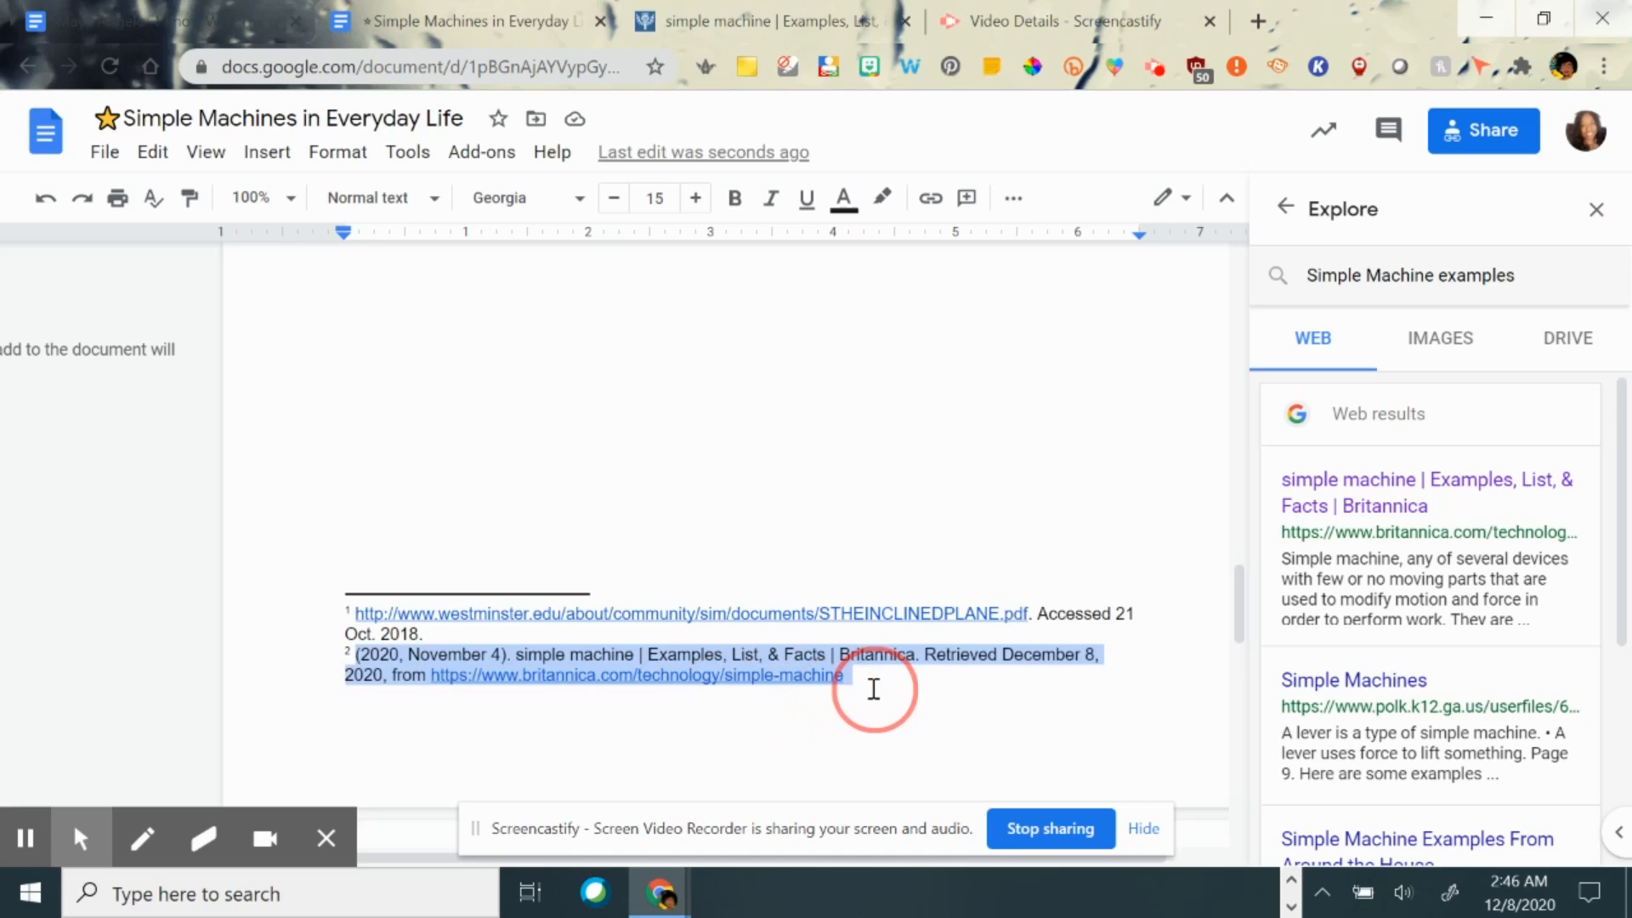
pyautogui.click(867, 683)
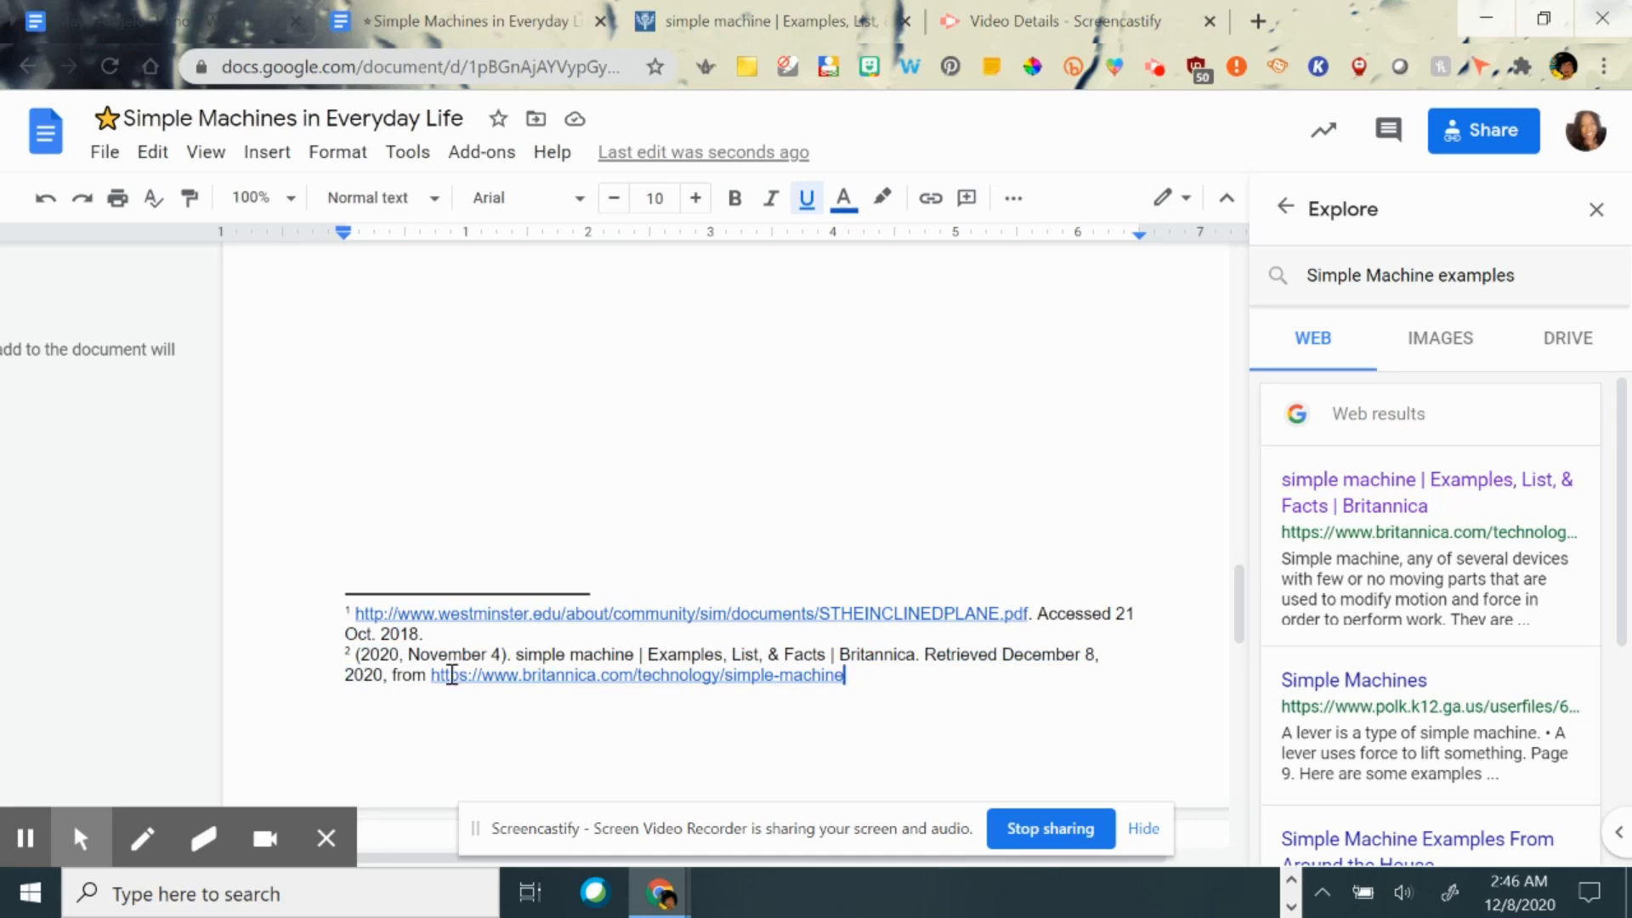
pyautogui.moveTo(357, 656); pyautogui.dragTo(860, 683)
pyautogui.hotkey('ctrl', 'c')
# - Paste the copied citation below the existing entry under References and add a blank line between the two entries
pyautogui.scroll(-6, 859, 683)
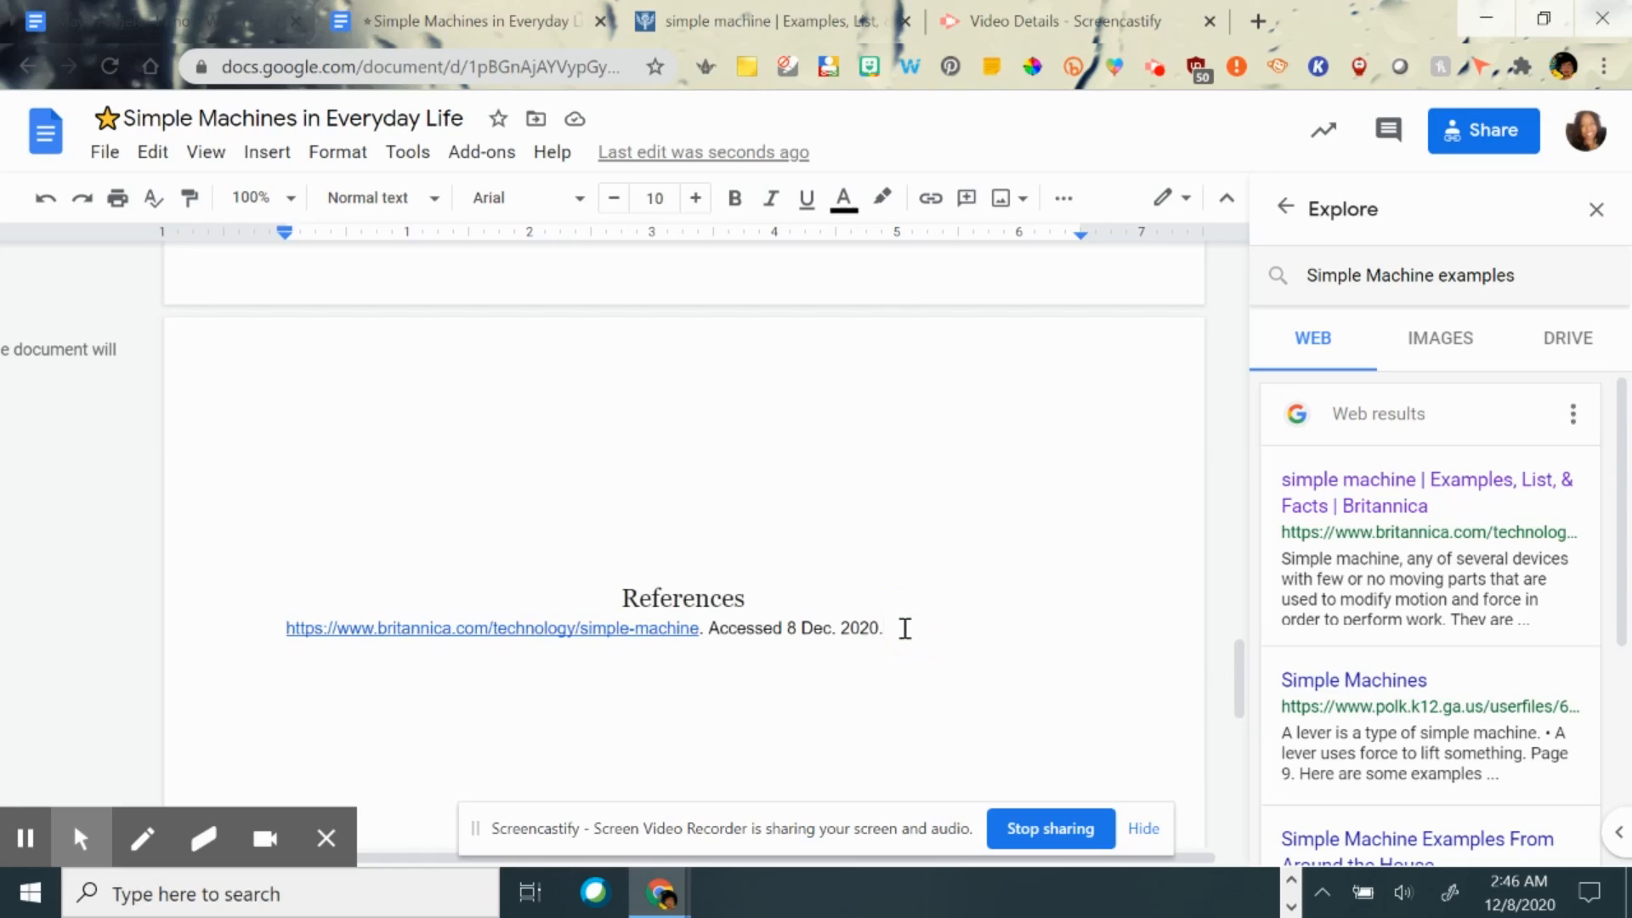
pyautogui.press('Return')
pyautogui.hotkey('ctrl', 'v')
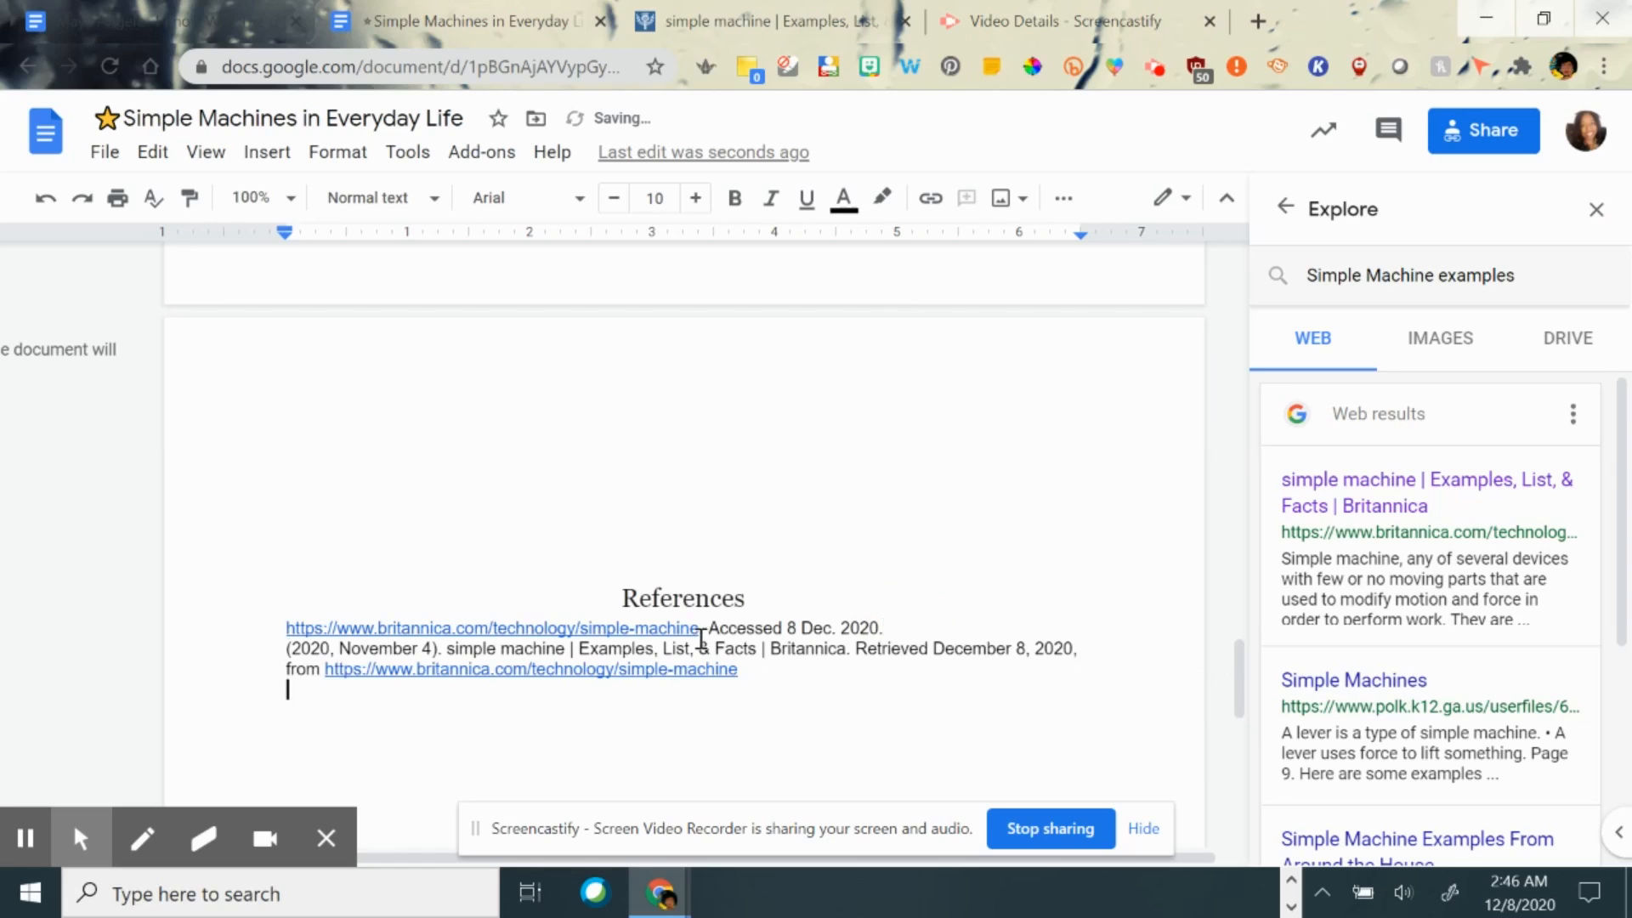
pyautogui.click(930, 621)
pyautogui.press('Return')
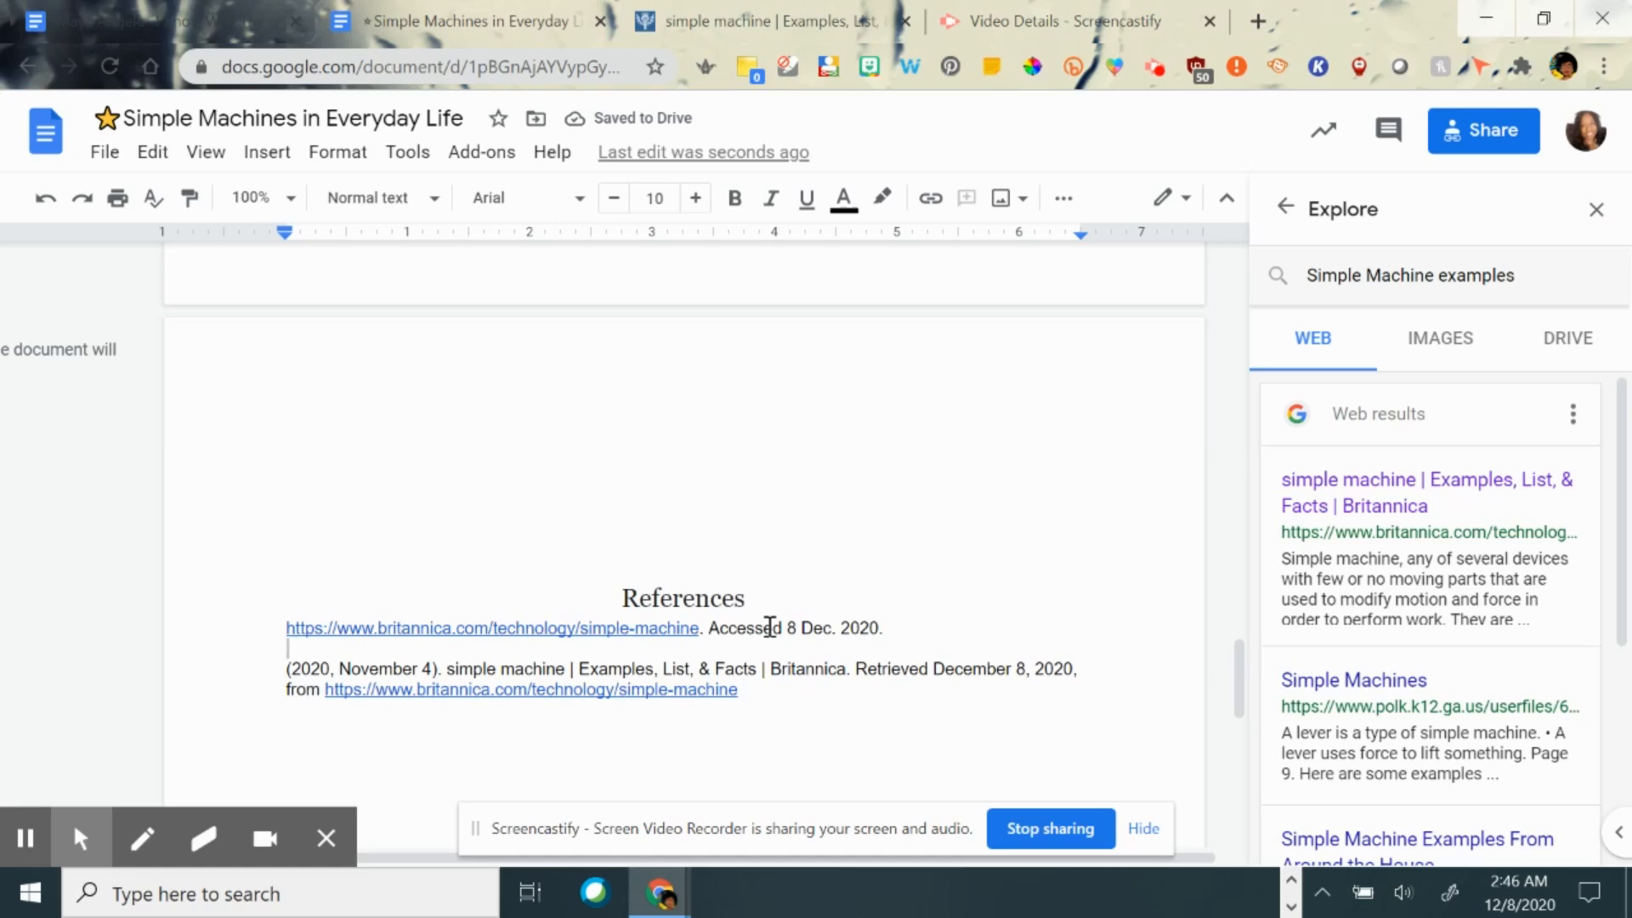
pyautogui.click(403, 161)
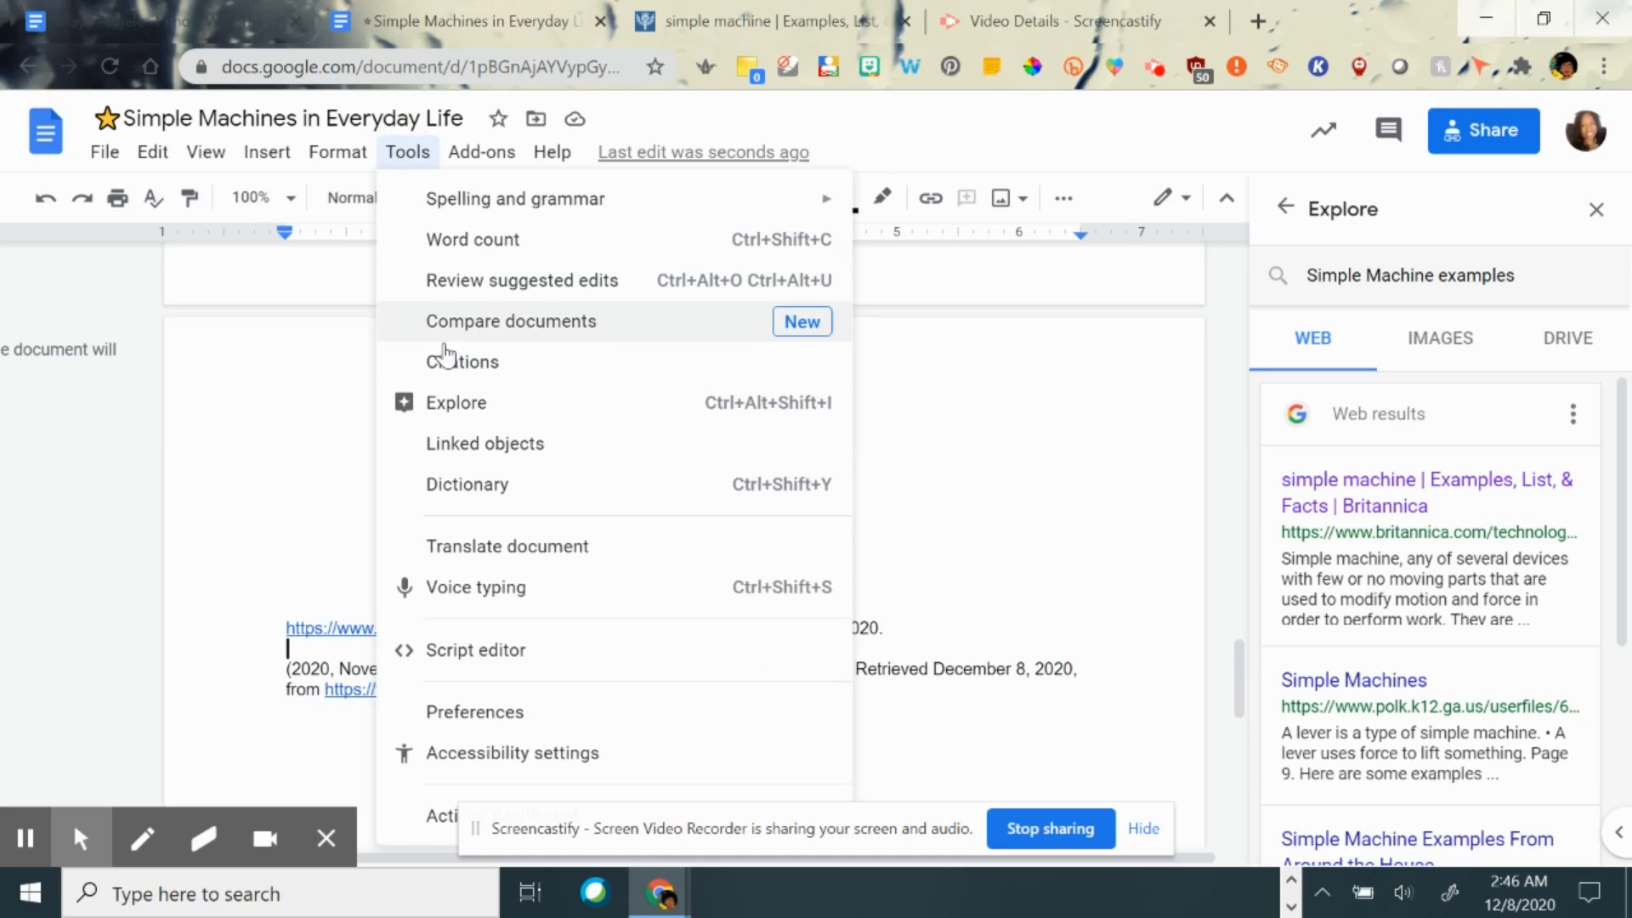
pyautogui.click(1141, 379)
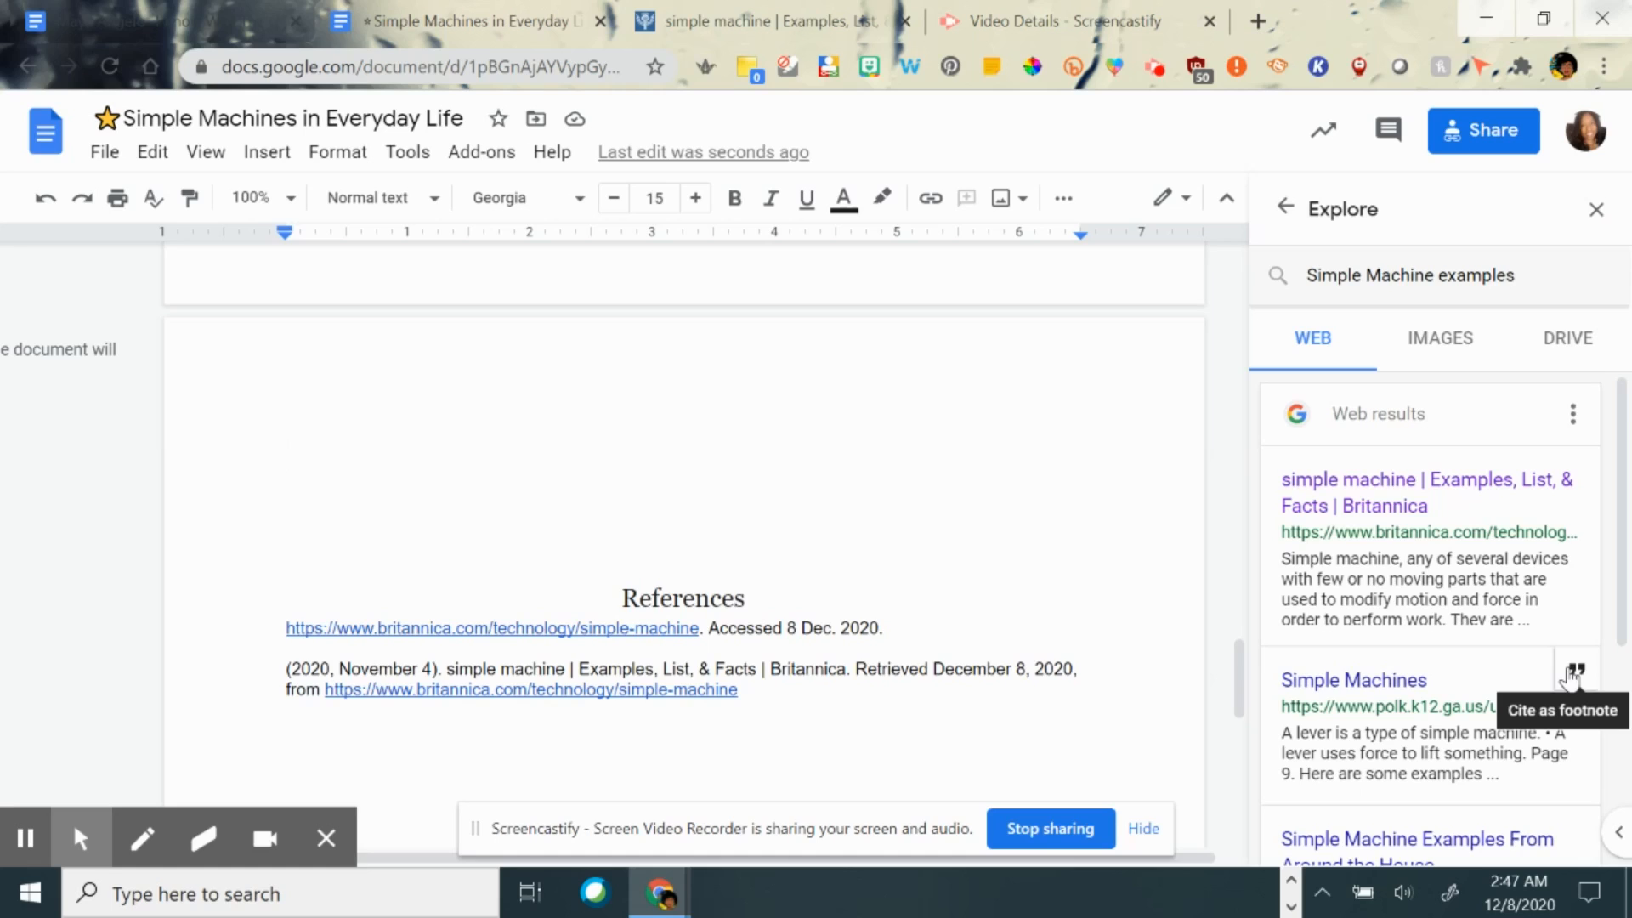
# - Insert the photo of the large orange cable wheel from the Explore image results for "Simple Machine examples" into the document
pyautogui.click(1438, 340)
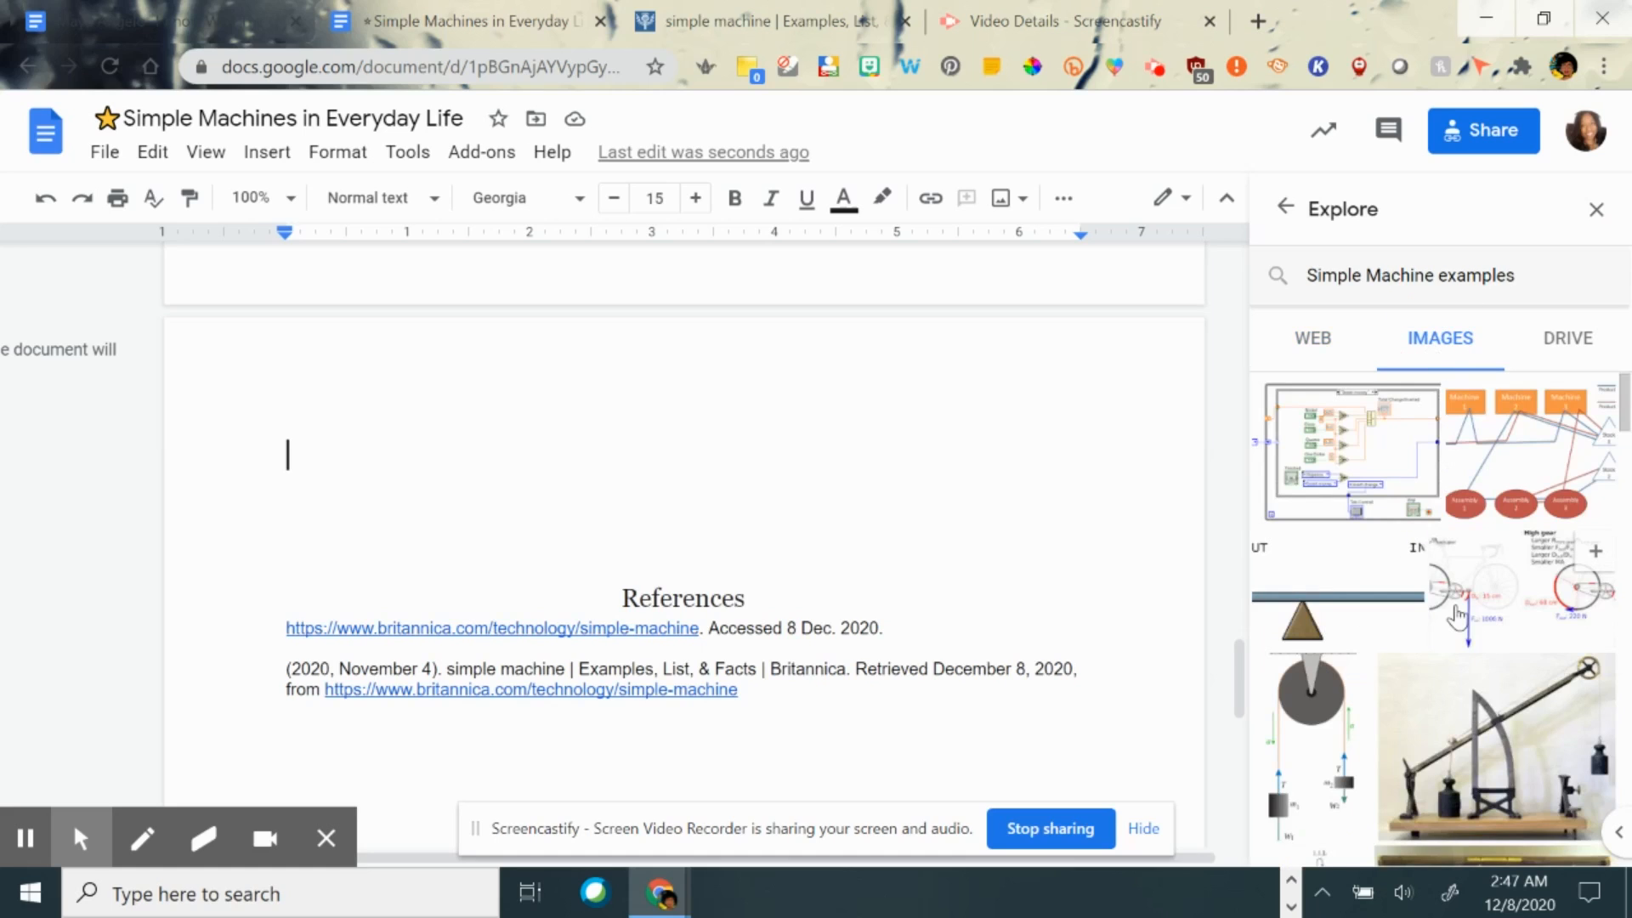
pyautogui.scroll(-3, 1456, 614)
pyautogui.scroll(-2, 1456, 614)
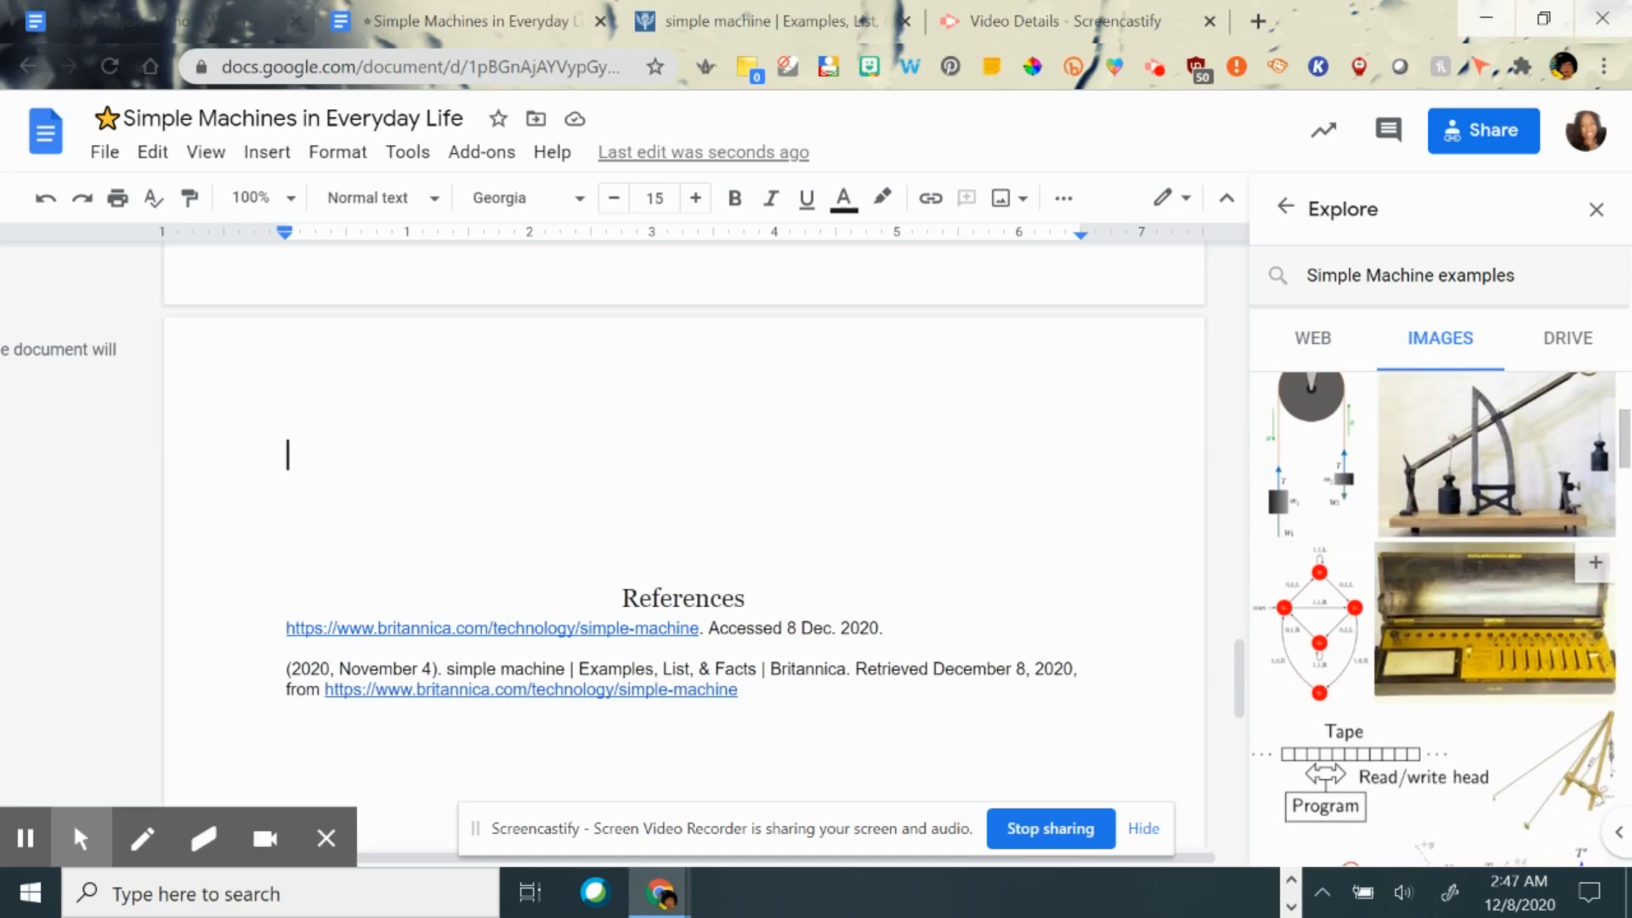
pyautogui.scroll(10, 1063, 588)
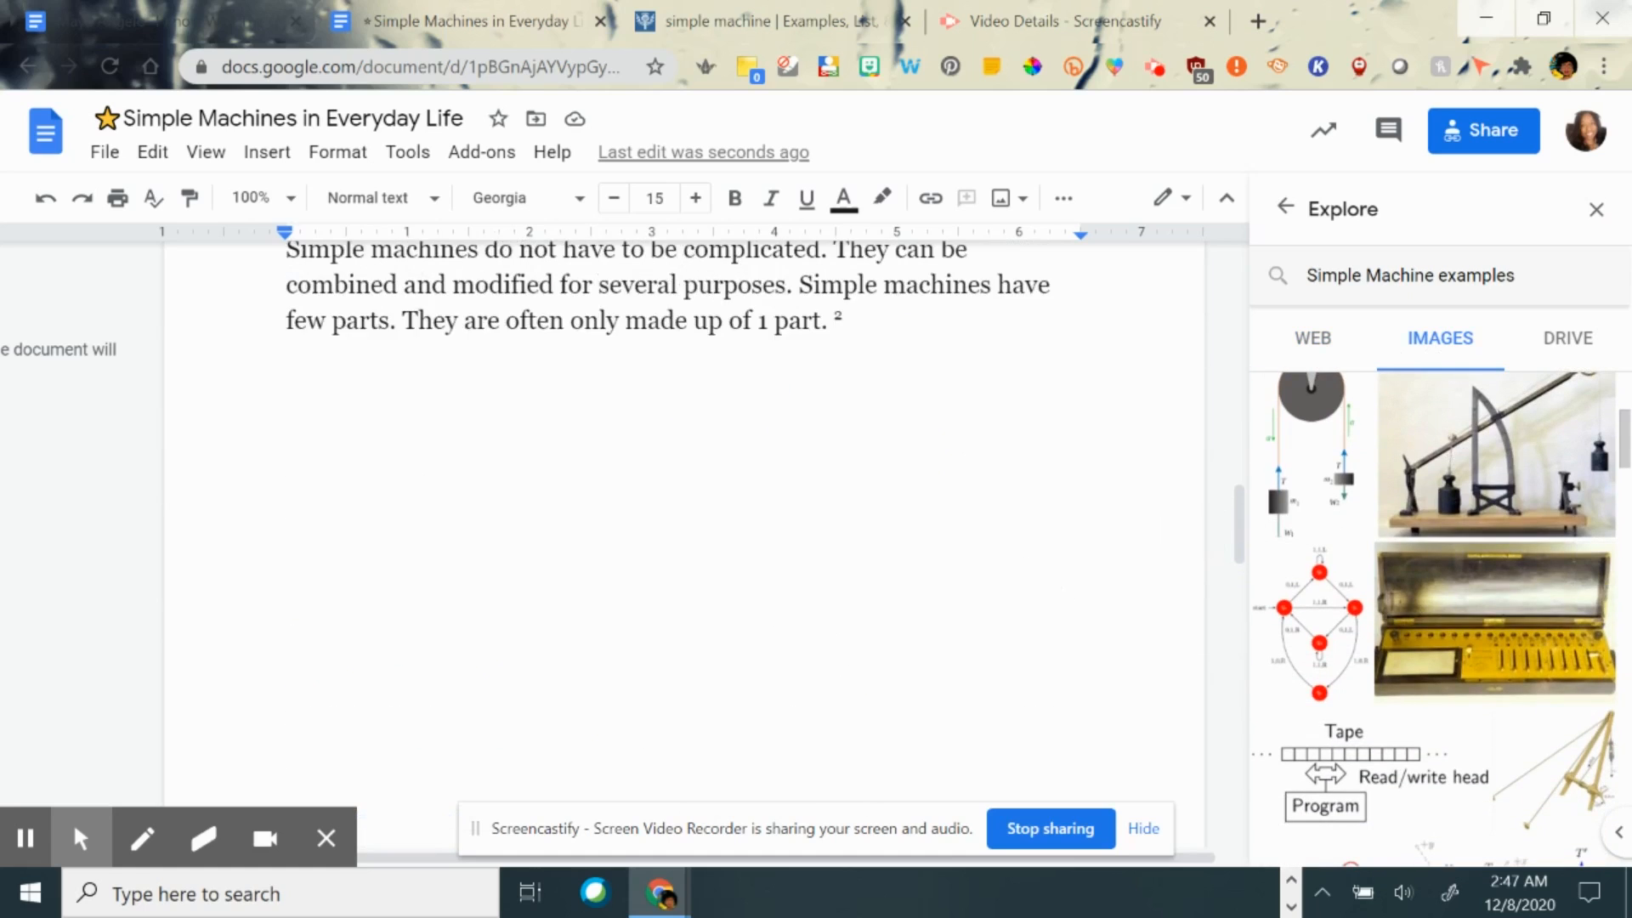
pyautogui.scroll(-1, 1341, 626)
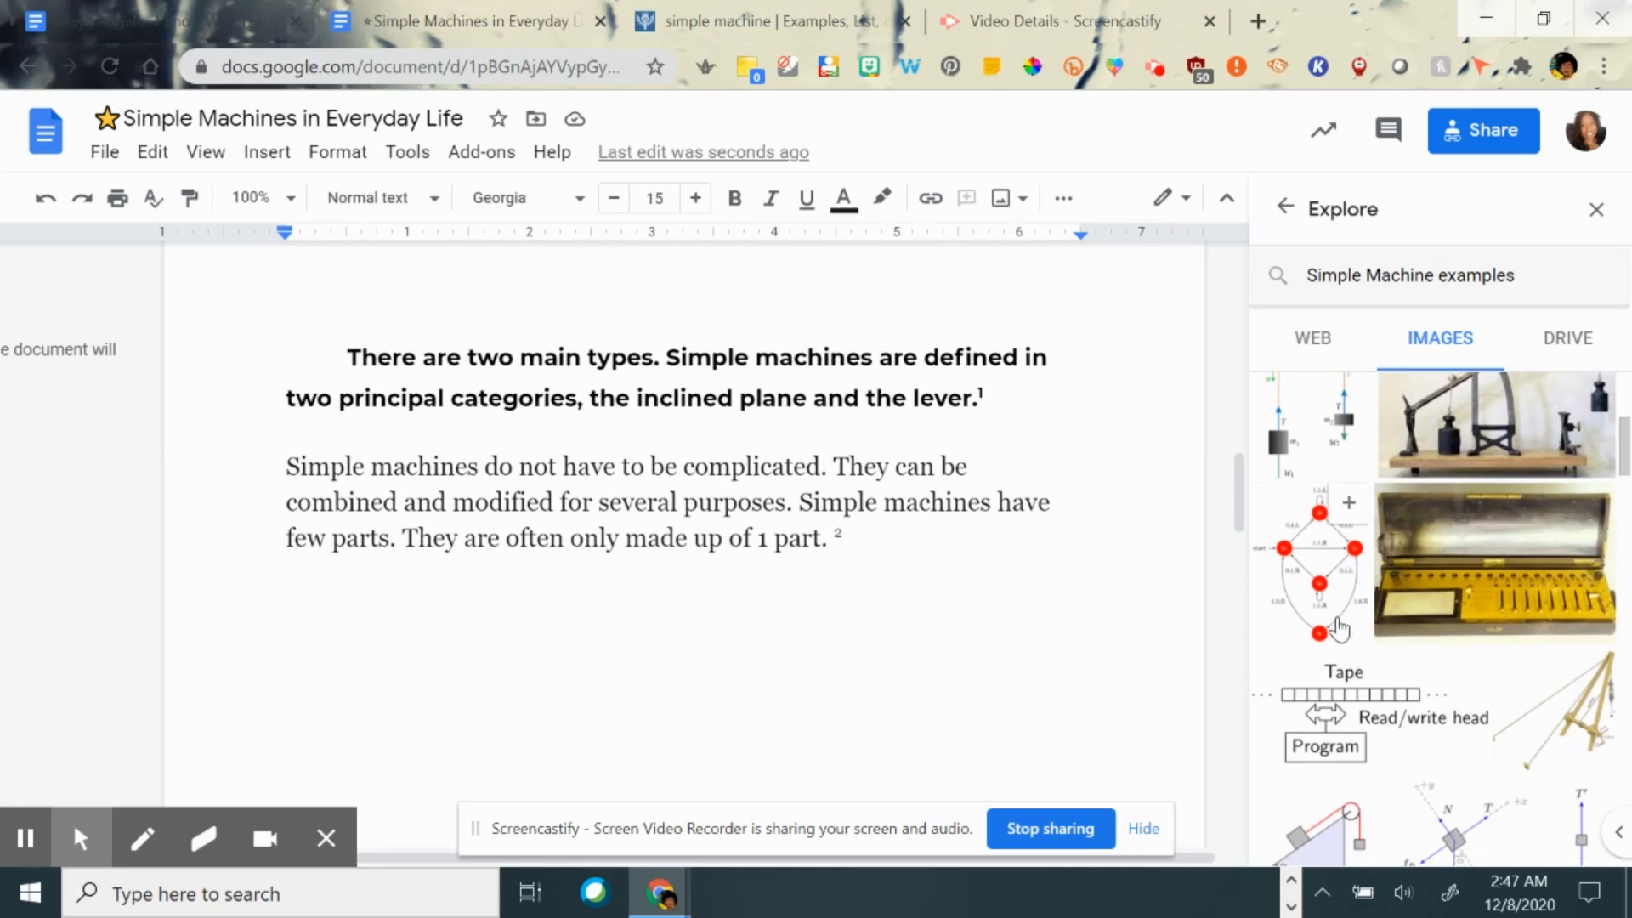
pyautogui.scroll(-2, 1313, 678)
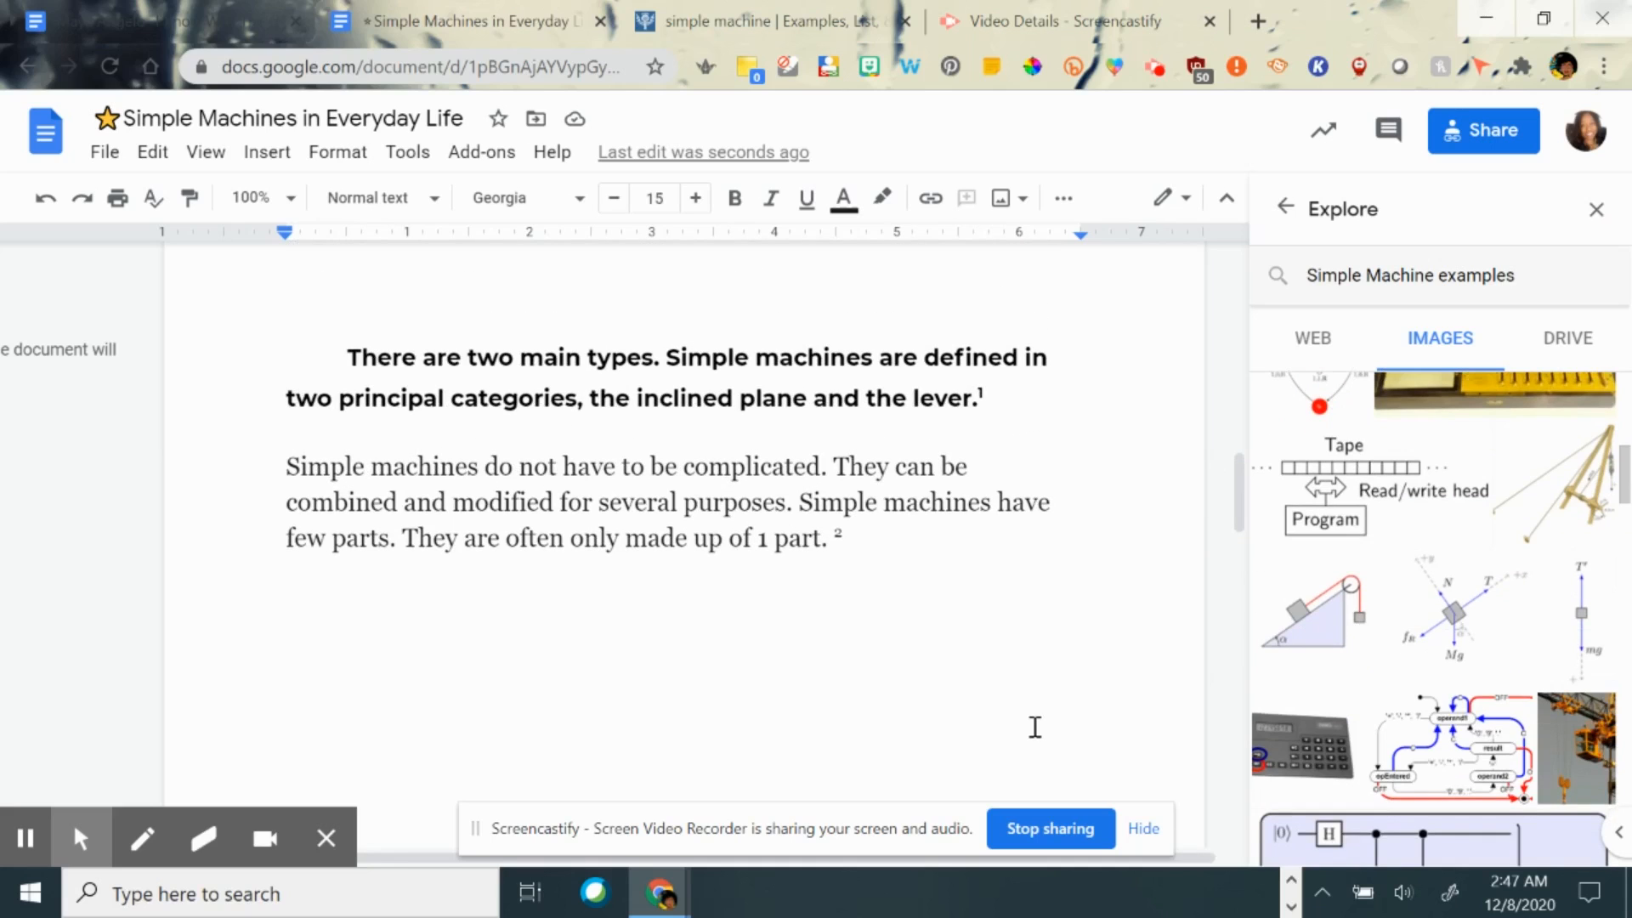
pyautogui.scroll(-1, 1035, 728)
pyautogui.scroll(-4, 1330, 685)
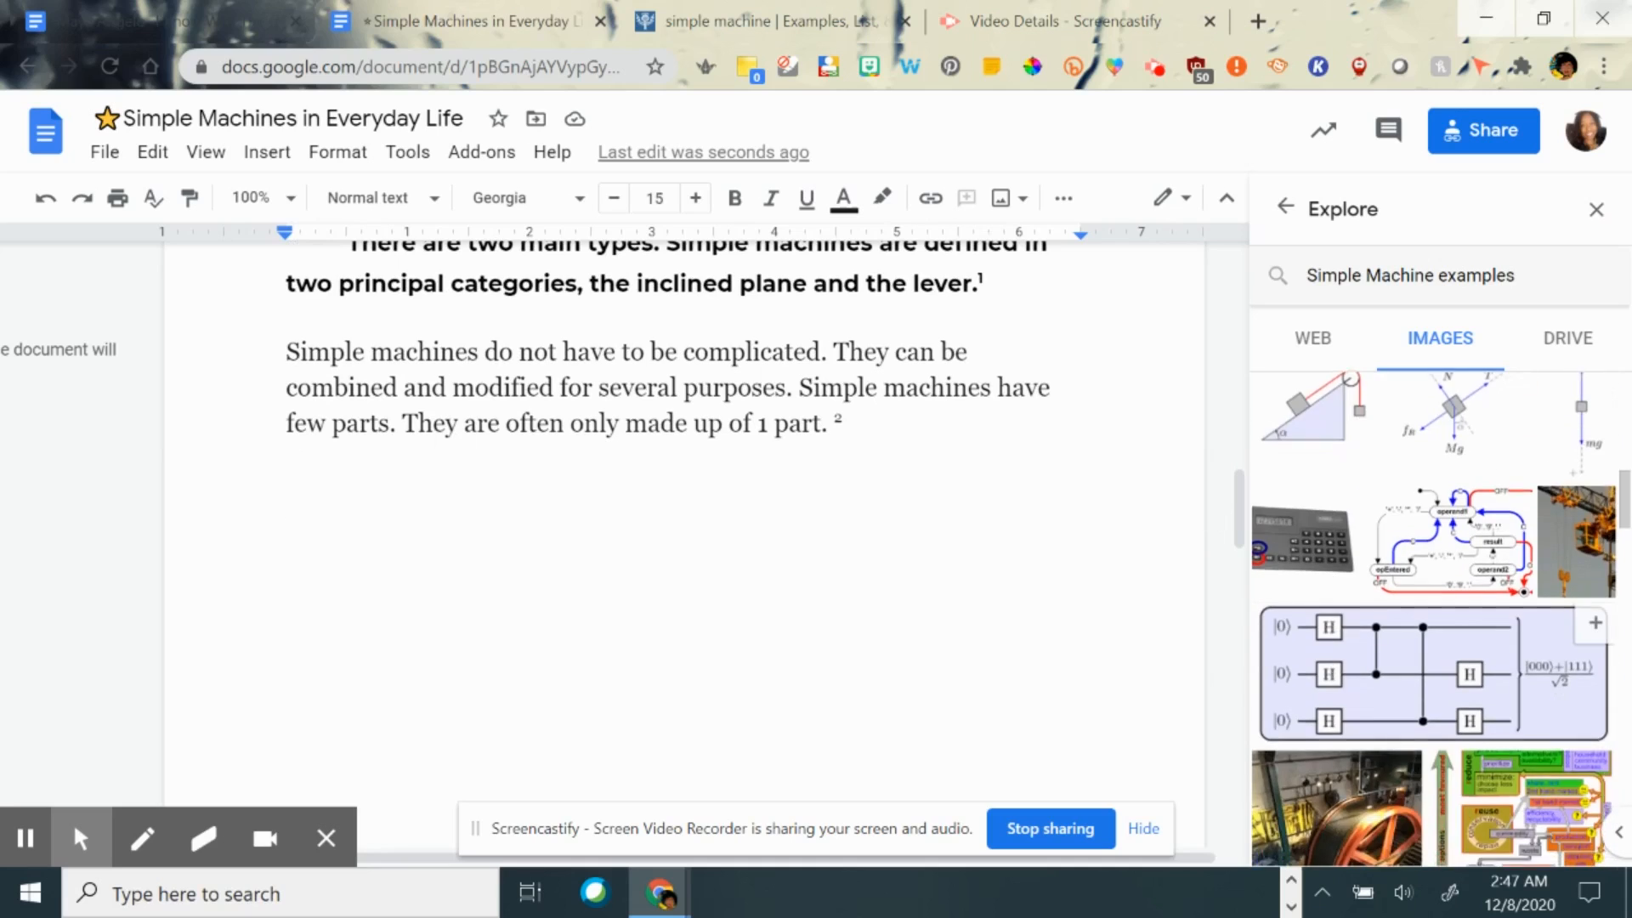
pyautogui.scroll(-1, 1267, 578)
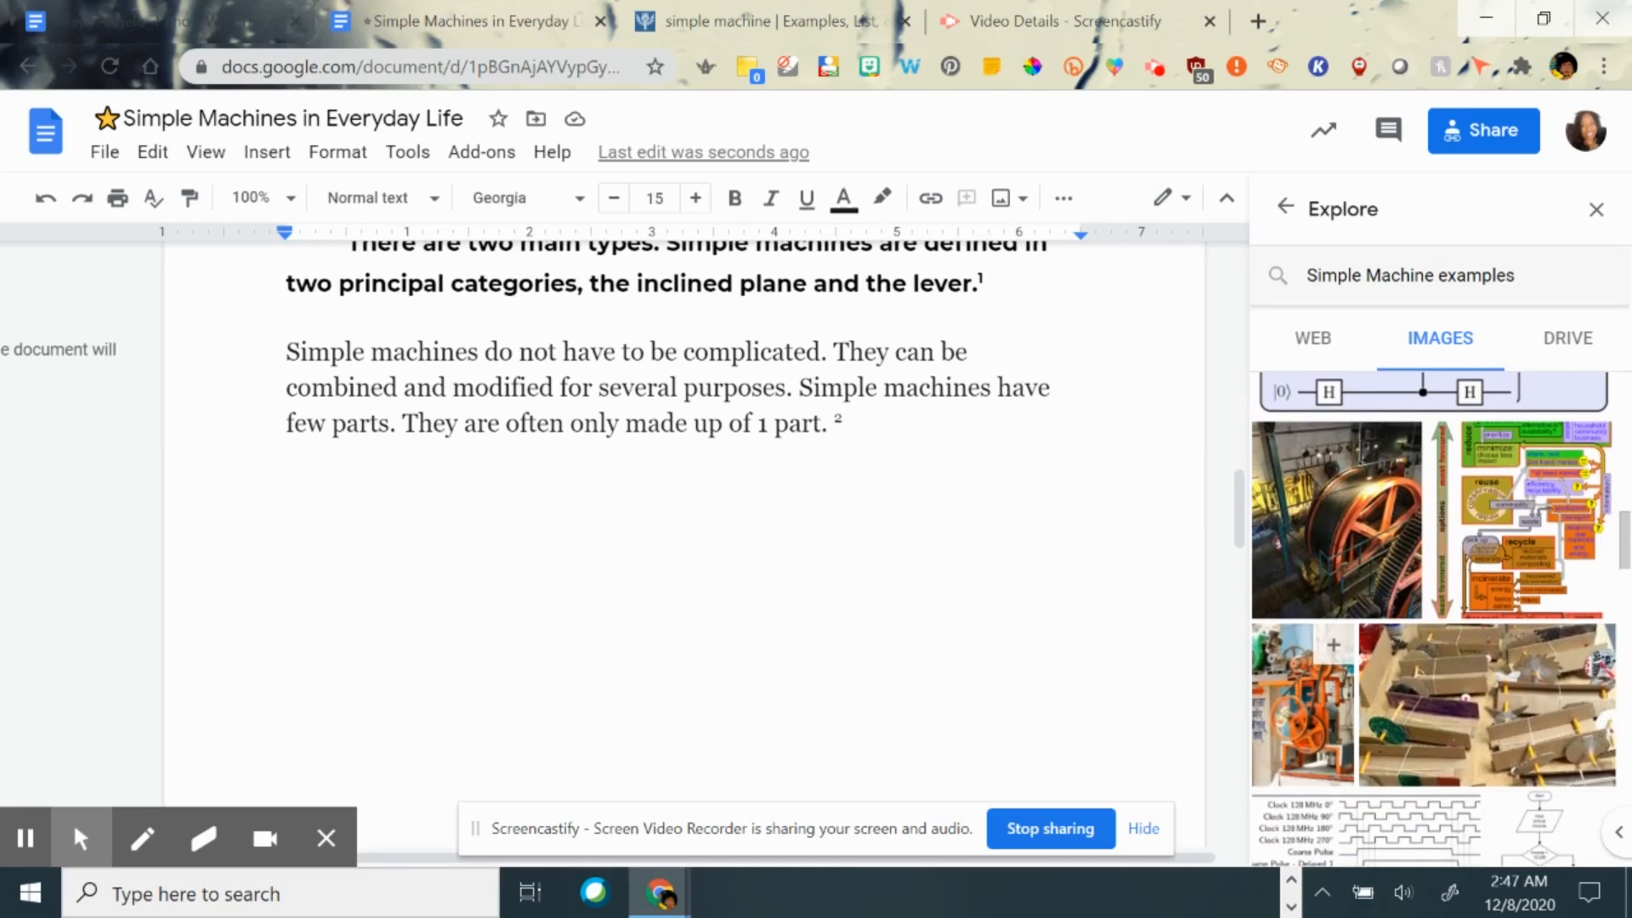
pyautogui.moveTo(1267, 578); pyautogui.dragTo(835, 631)
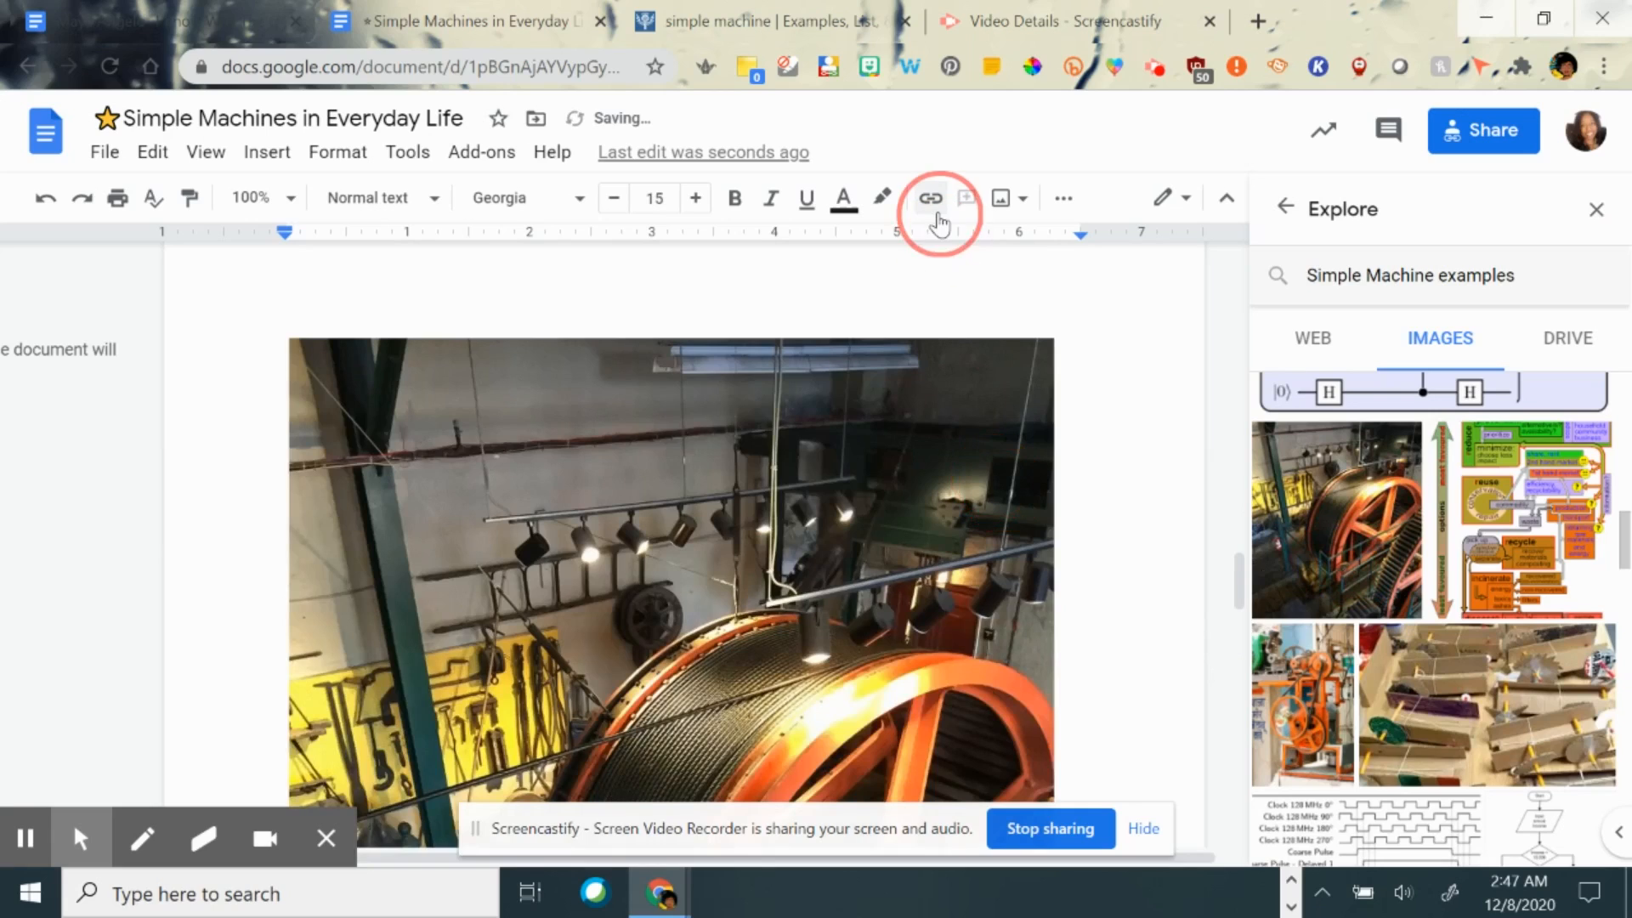
pyautogui.scroll(-2, 1044, 548)
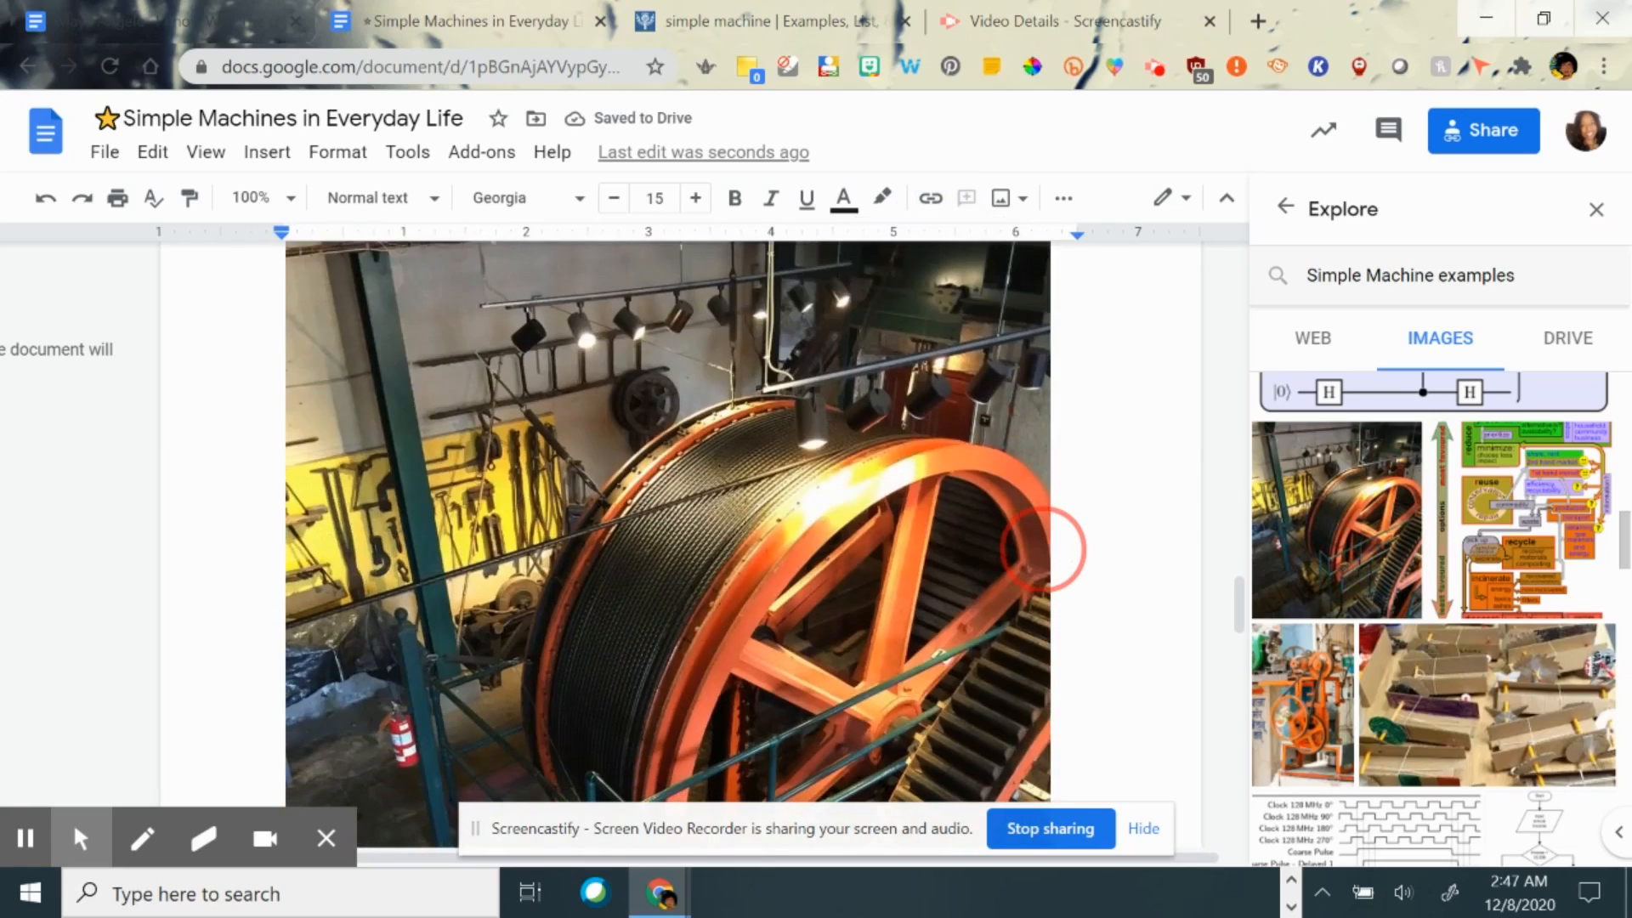
pyautogui.scroll(-5, 1079, 569)
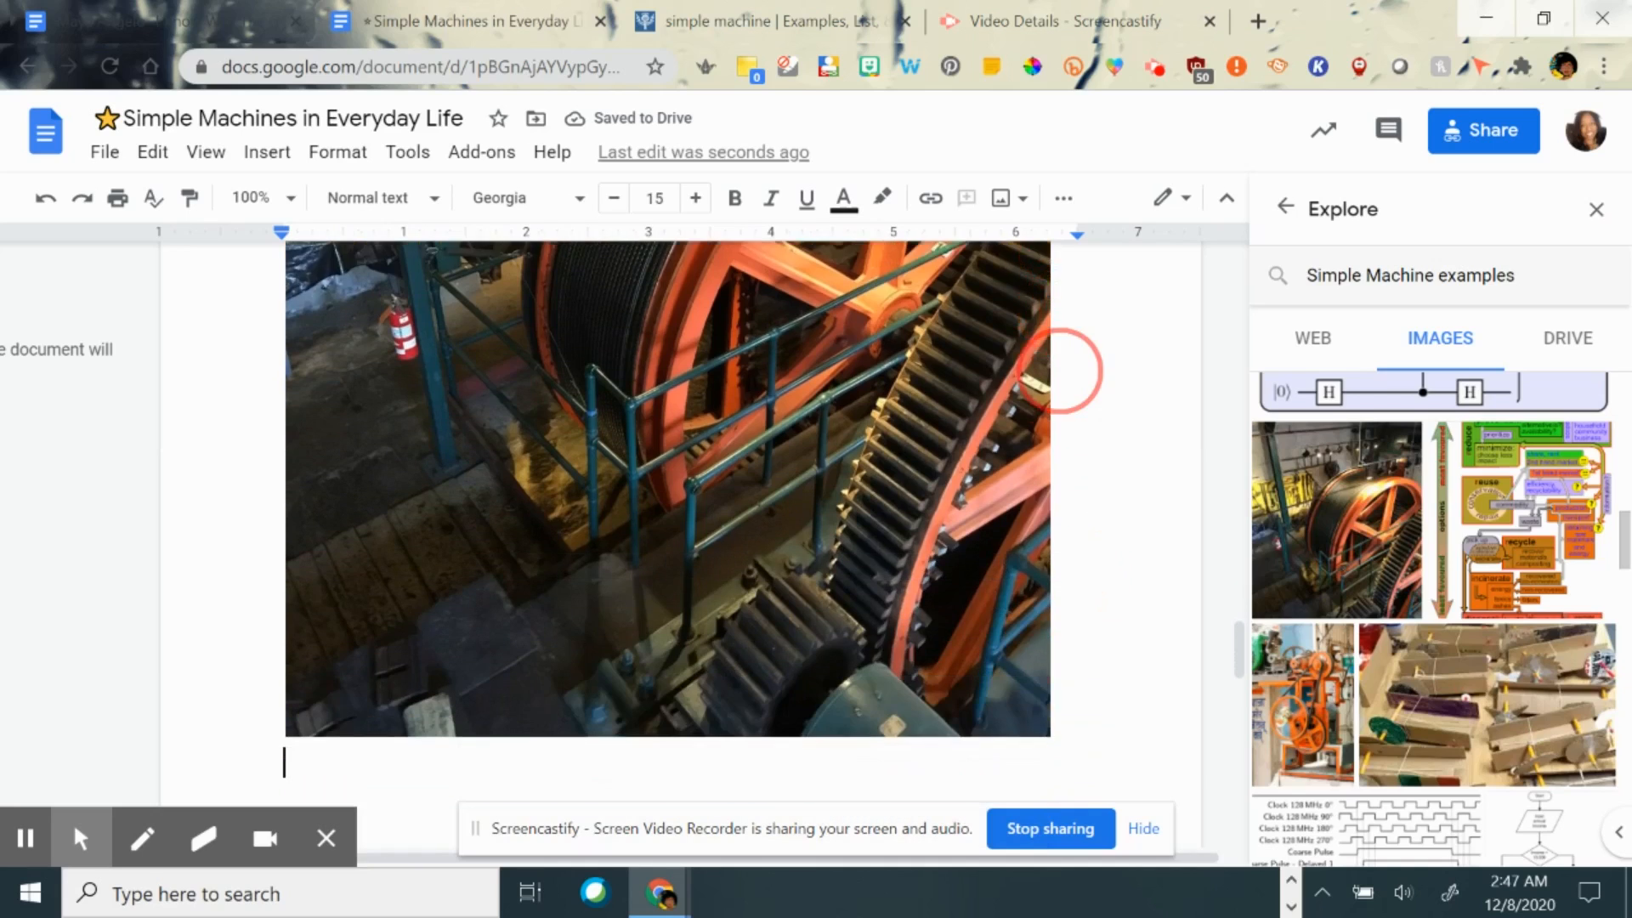
# - Shrink the inserted cable wheel photo proportionally to about 4.5 inches wide
pyautogui.scroll(-6, 1059, 371)
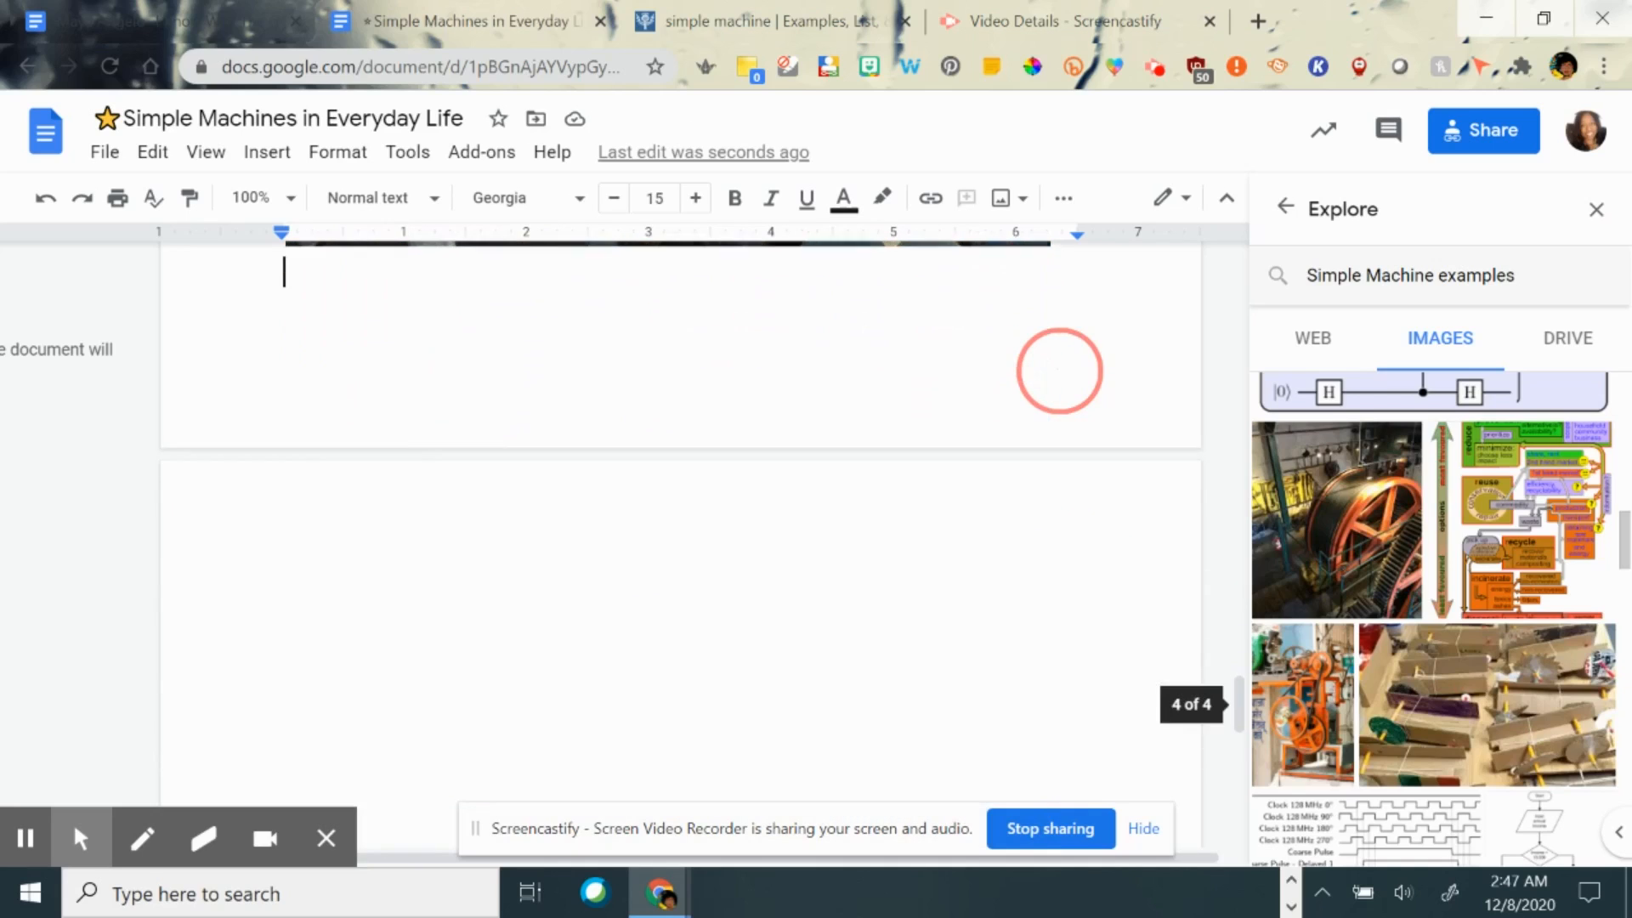
pyautogui.scroll(4, 1059, 371)
pyautogui.moveTo(1391, 464)
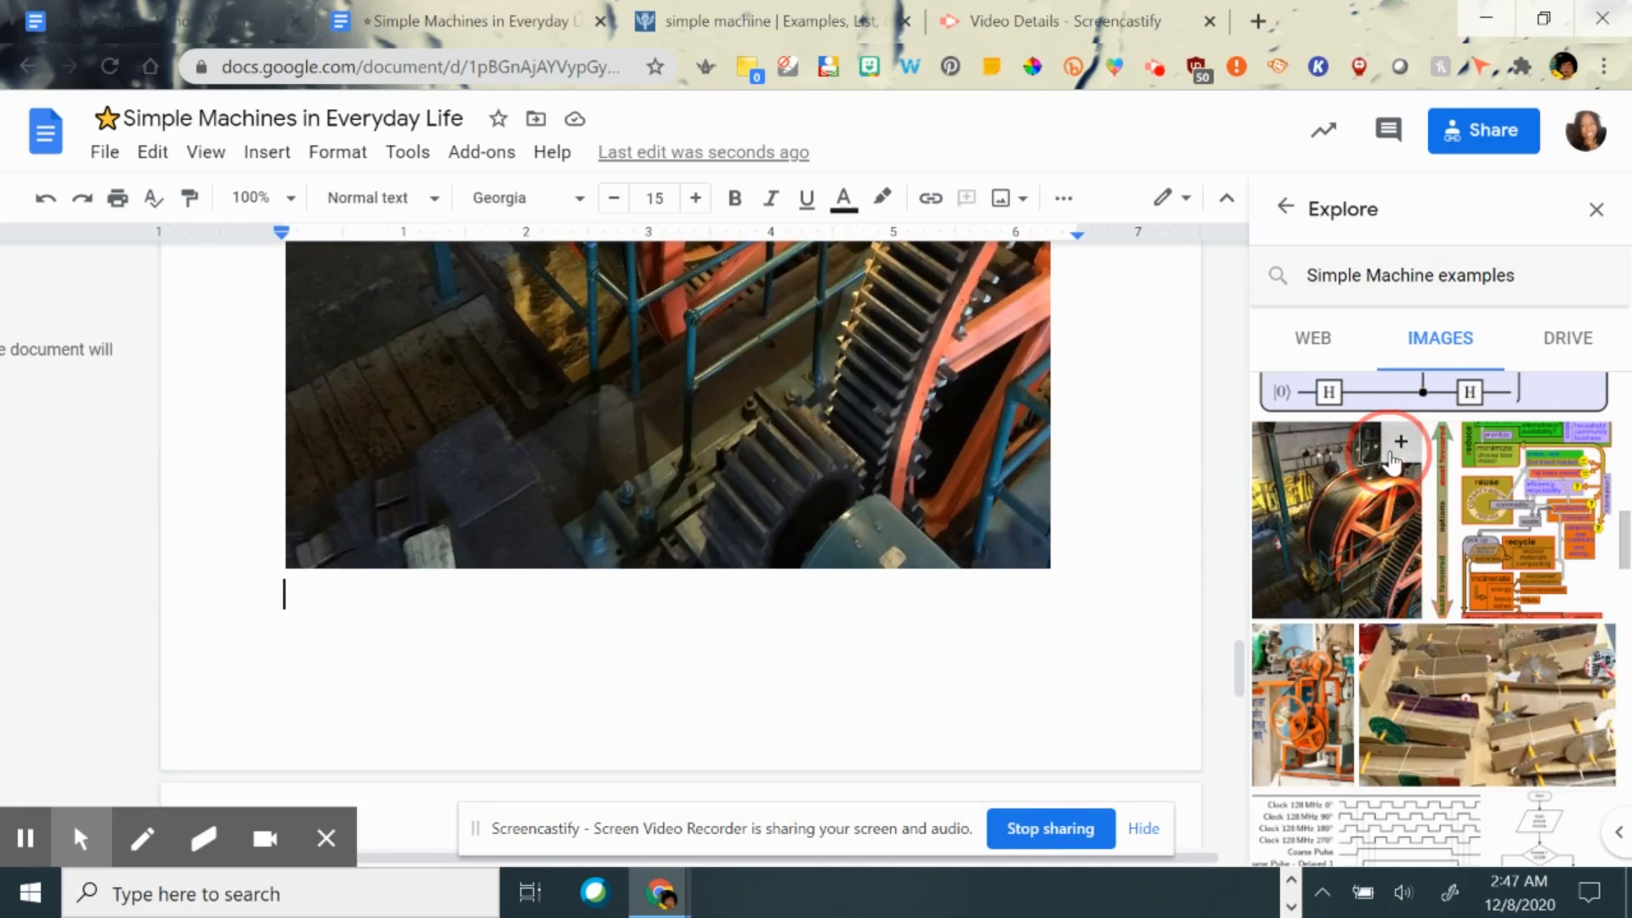
pyautogui.scroll(1, 1022, 497)
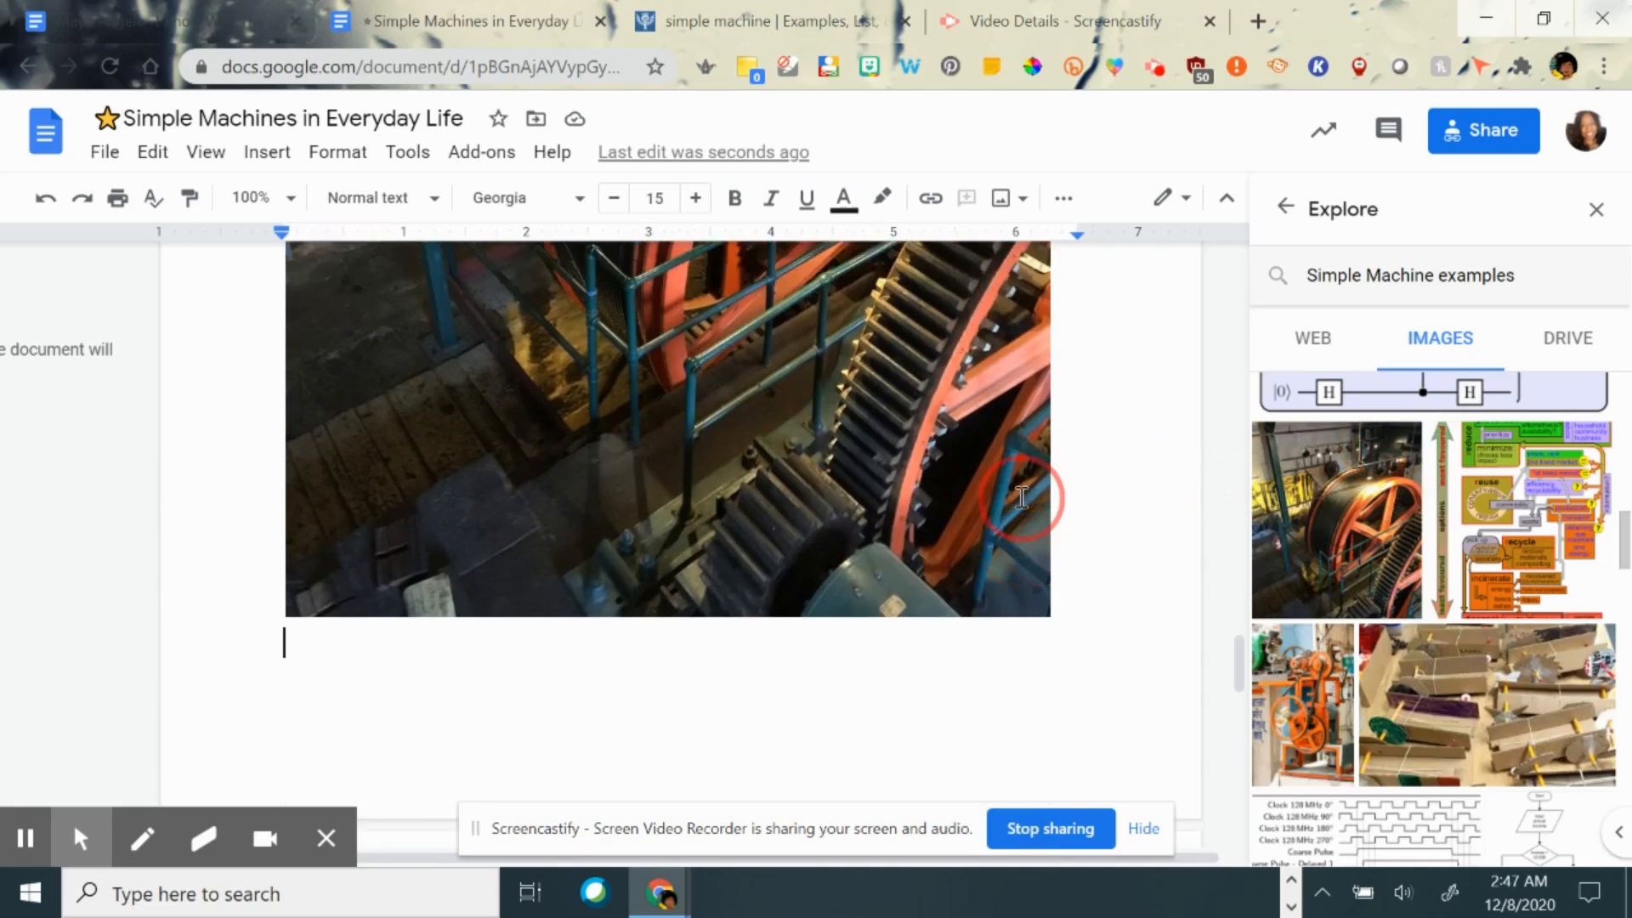
pyautogui.scroll(10, 1022, 497)
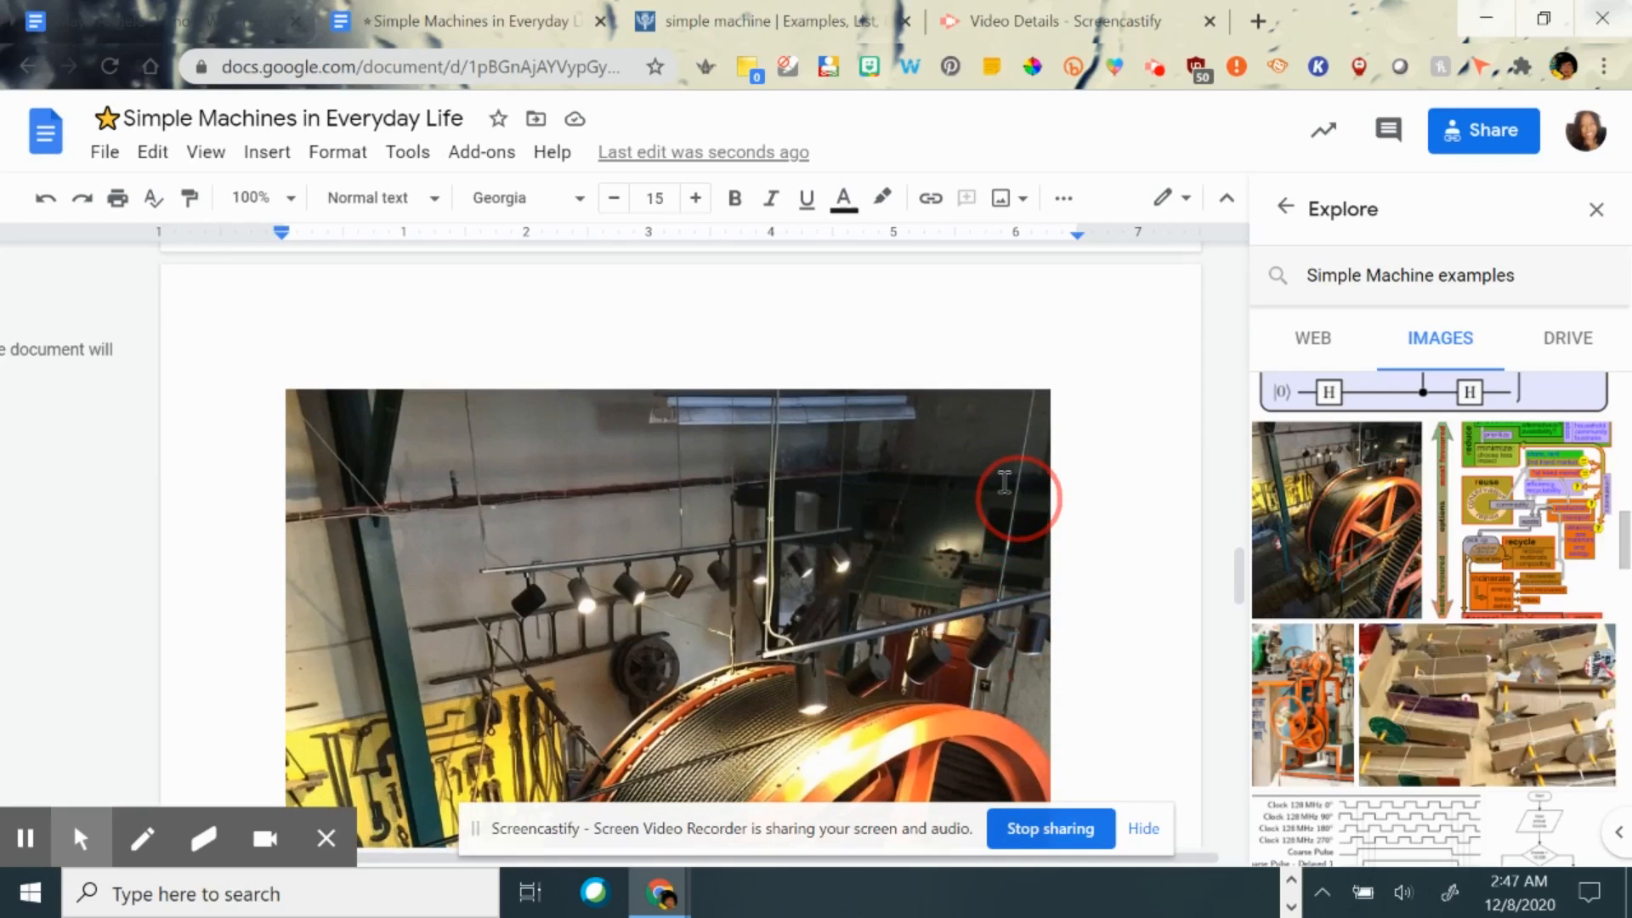
pyautogui.click(1048, 396)
pyautogui.moveTo(1052, 384); pyautogui.dragTo(686, 674)
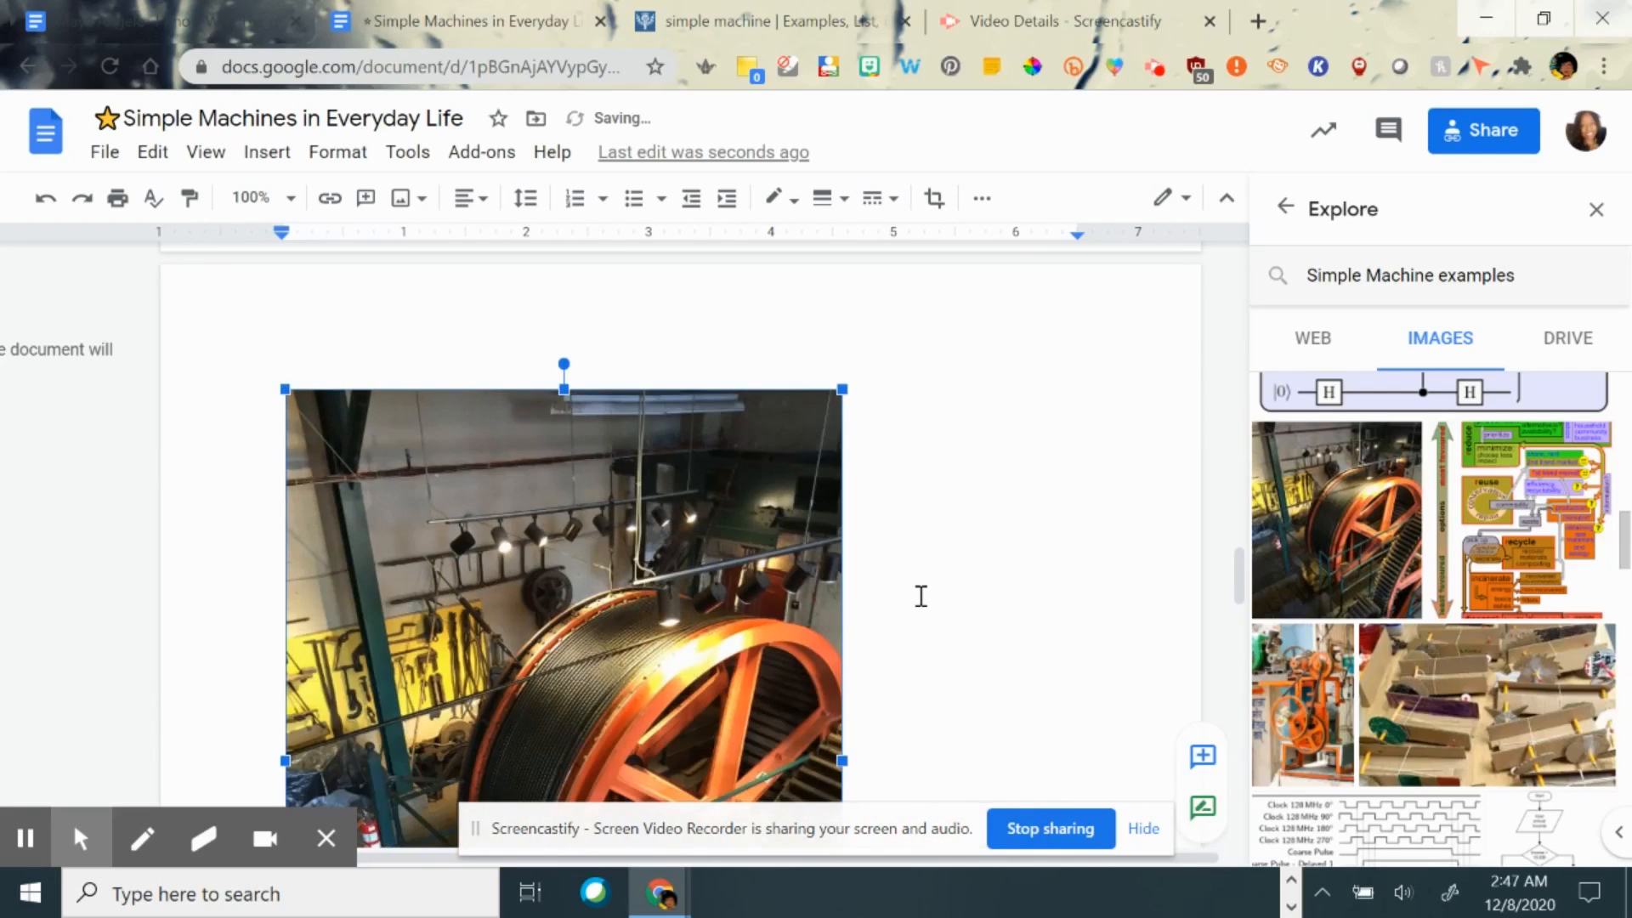
# - Examine the source link preview attached to the cable wheel photo, deselecting and reselecting the photo to show the link again
pyautogui.scroll(-6, 921, 596)
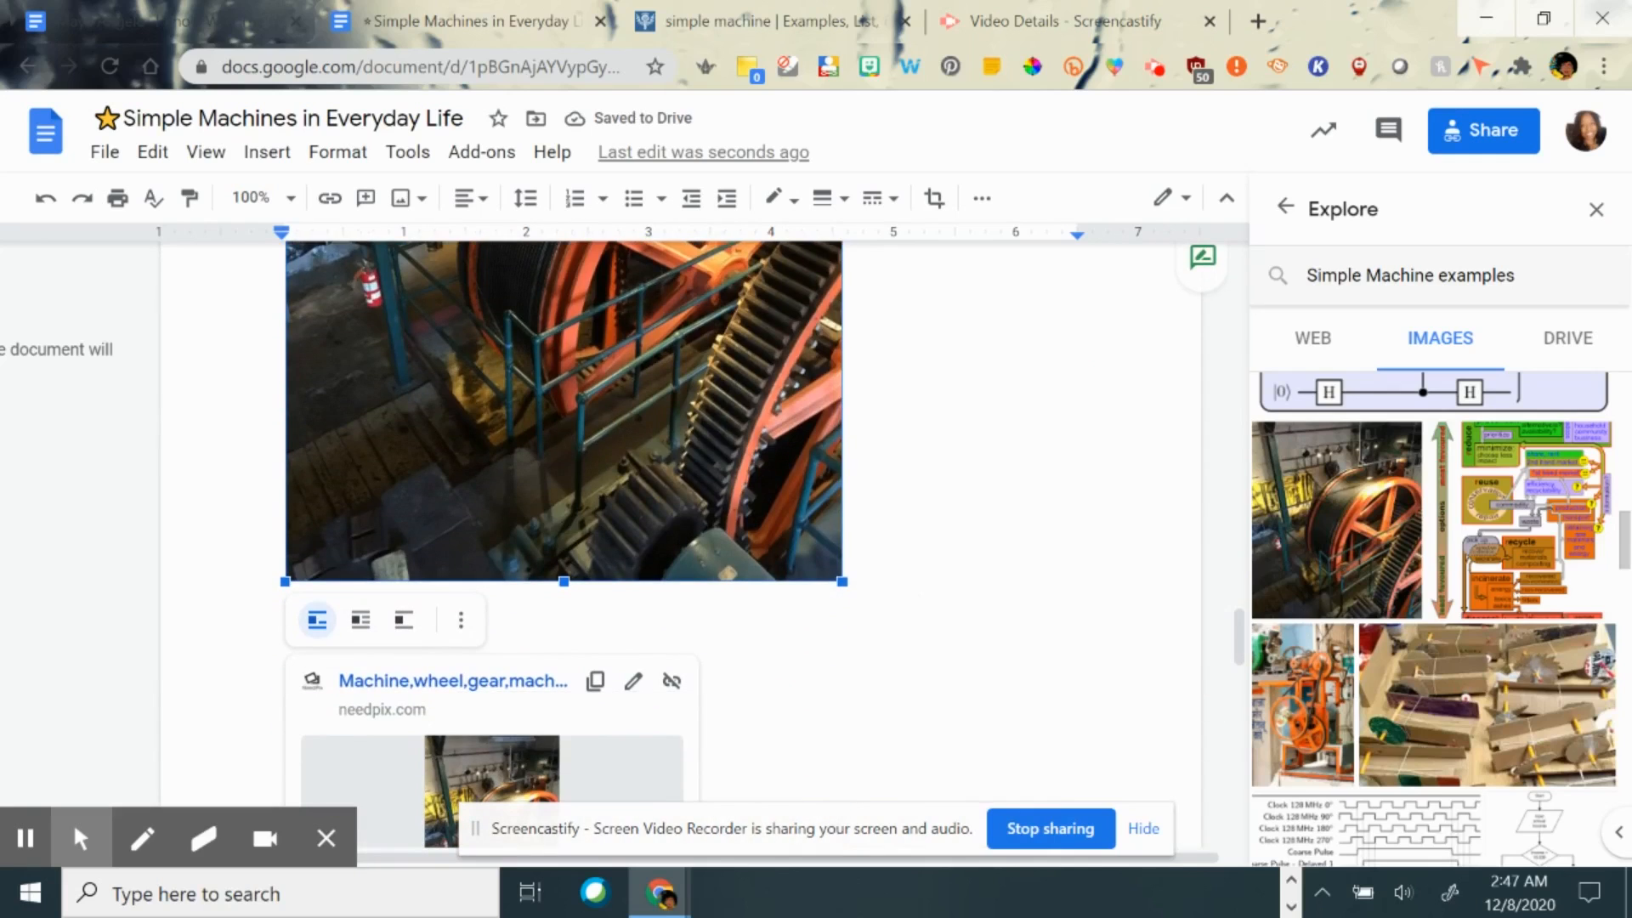
pyautogui.scroll(-1, 893, 543)
pyautogui.scroll(-2, 834, 539)
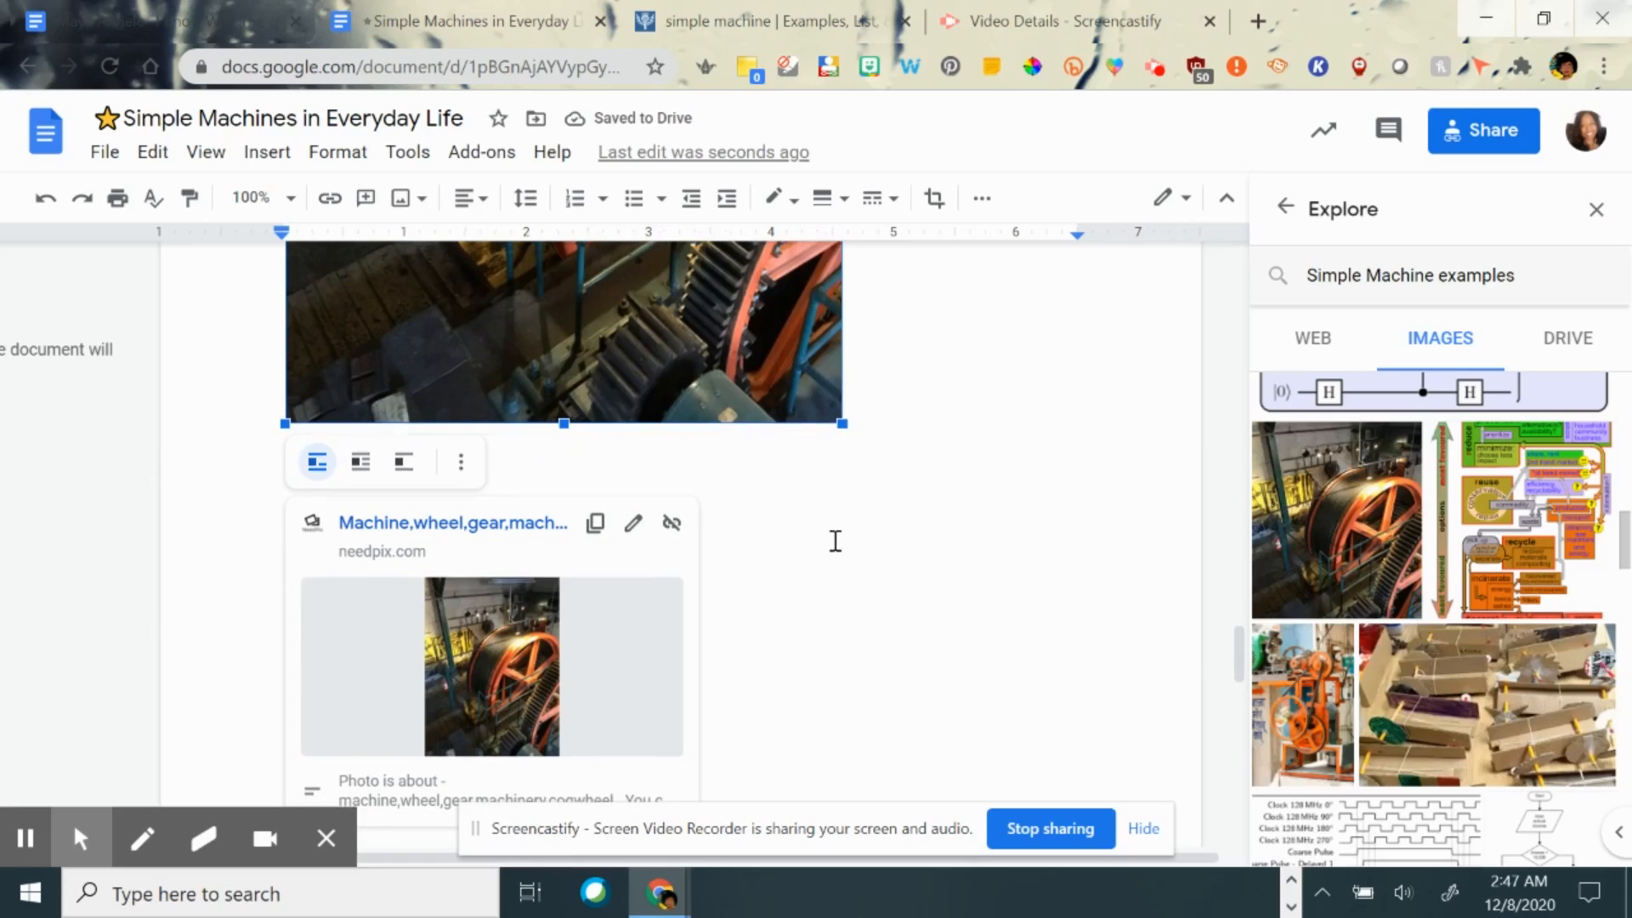
pyautogui.scroll(-3, 836, 544)
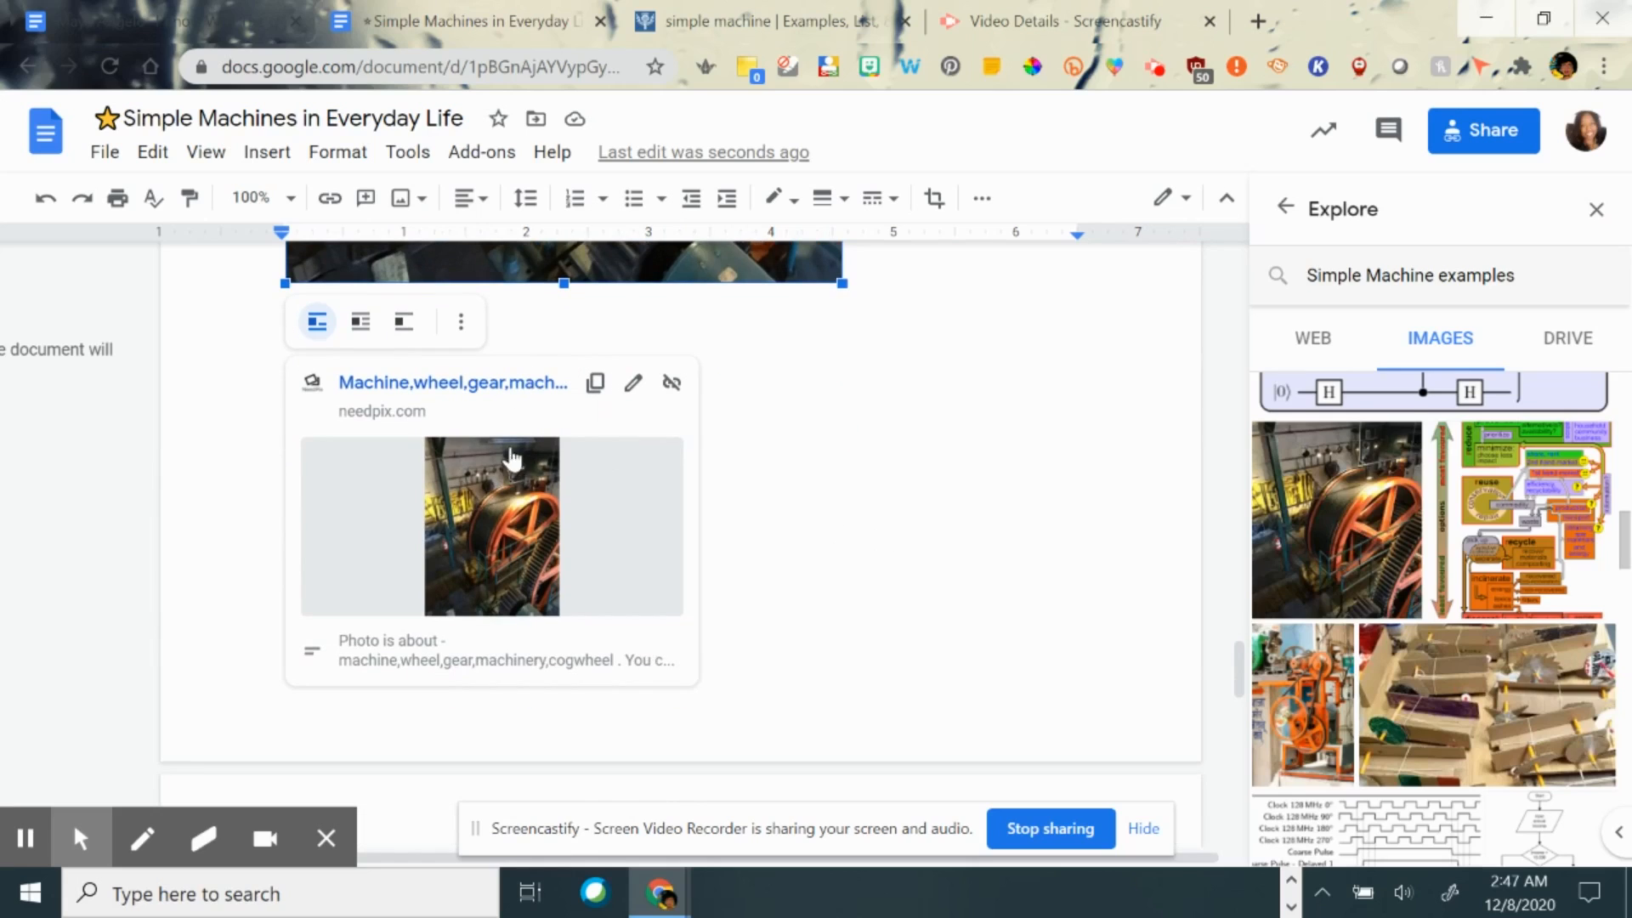
pyautogui.click(909, 500)
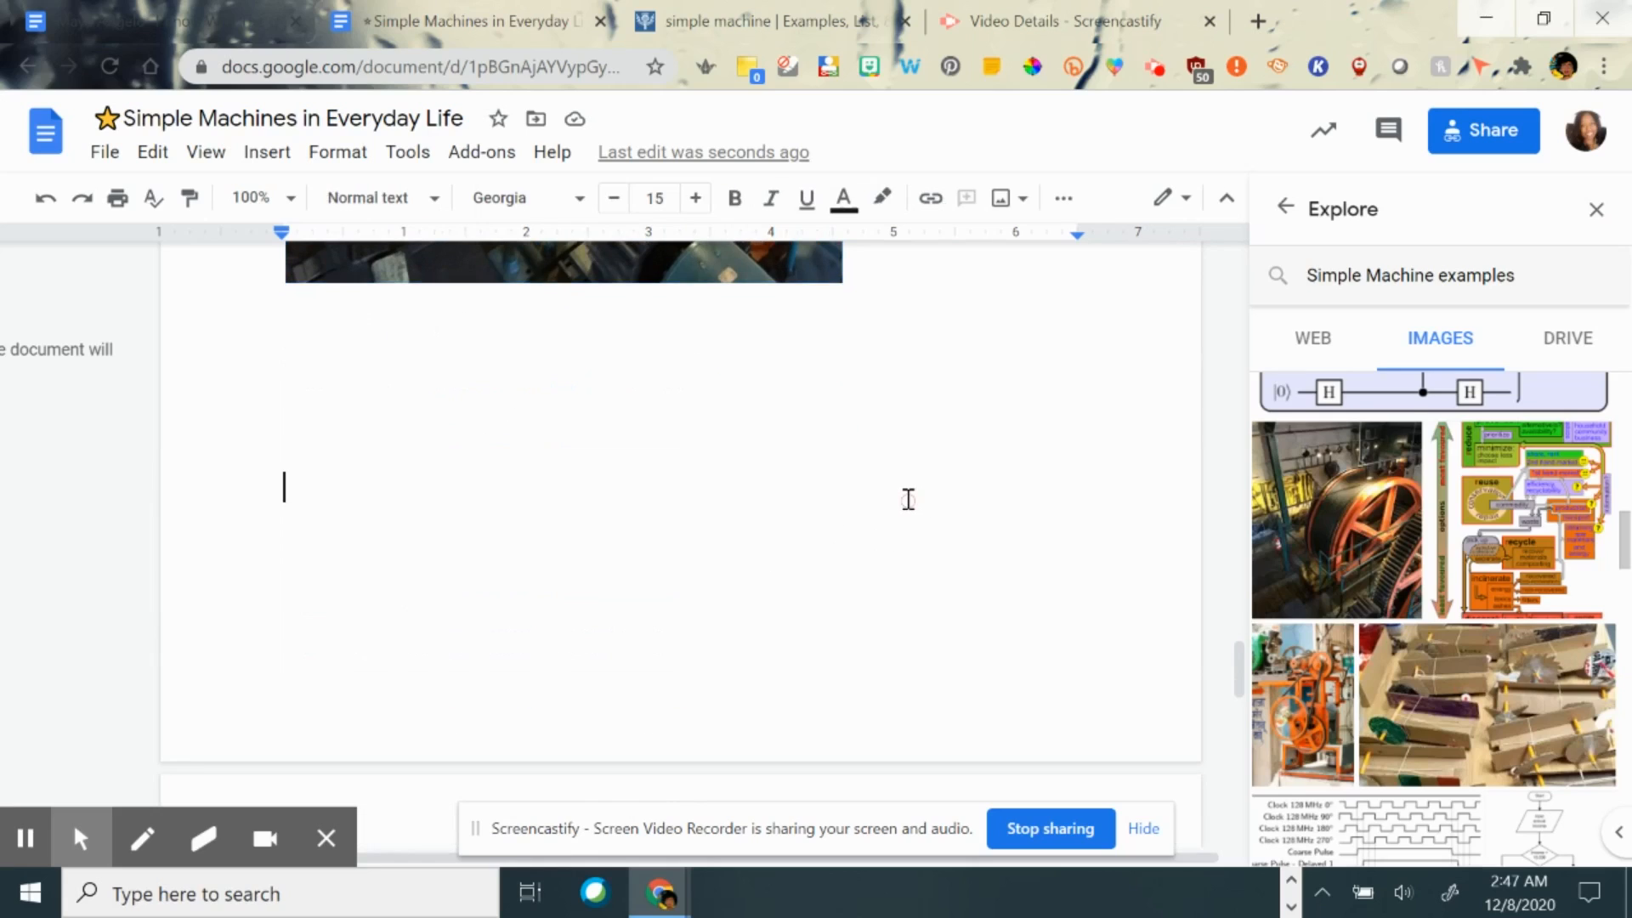
pyautogui.click(612, 262)
pyautogui.scroll(3, 781, 445)
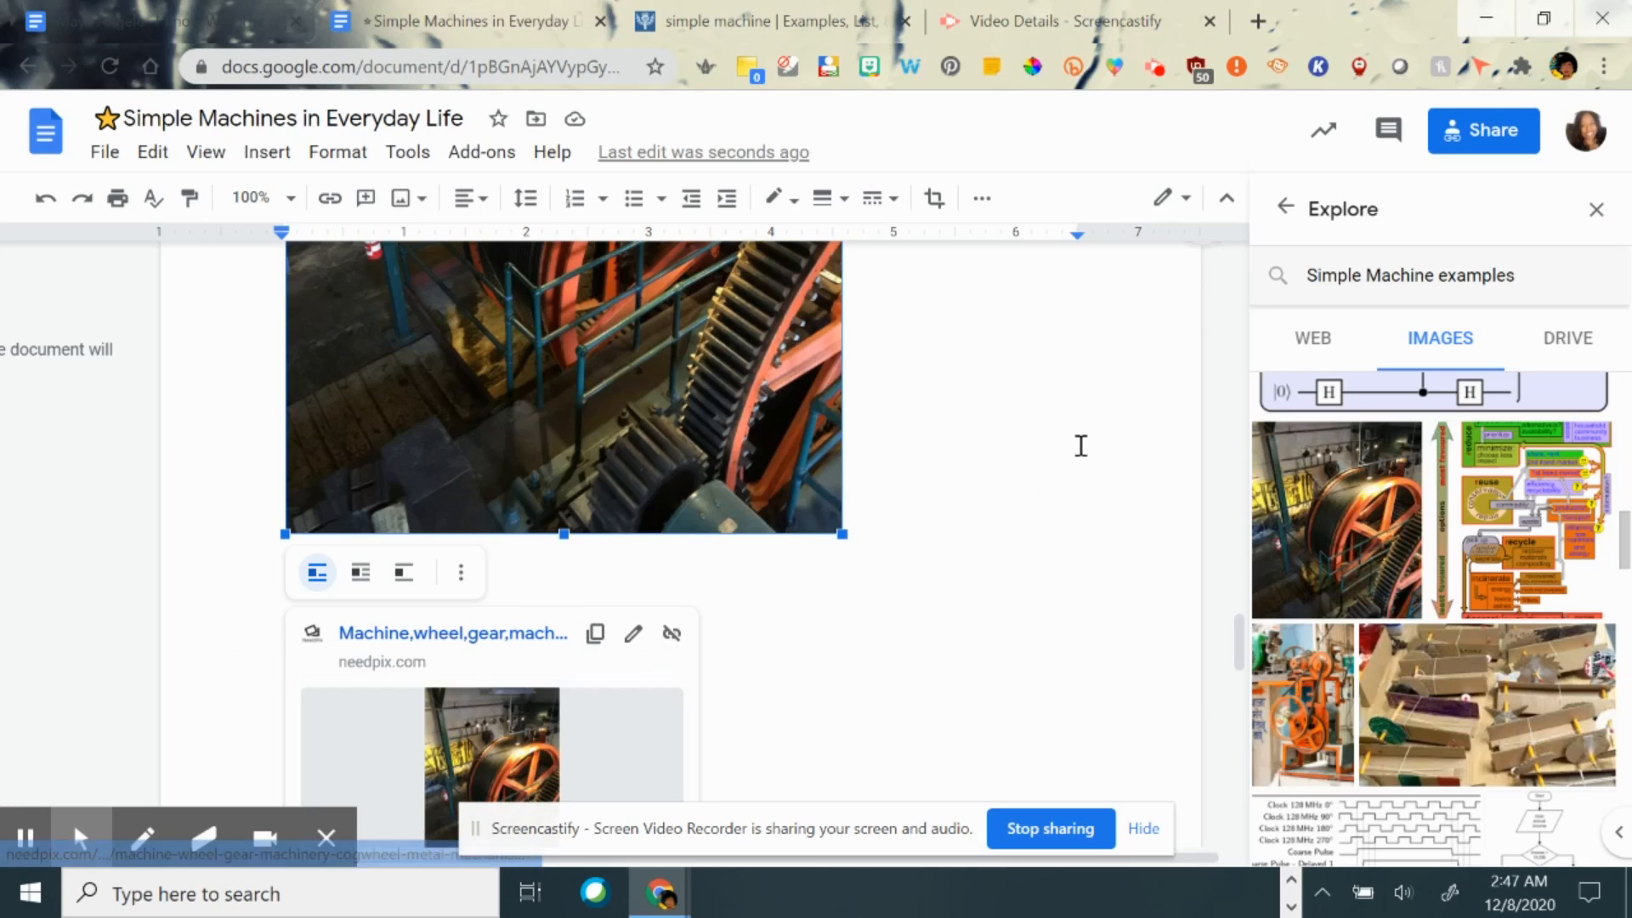
pyautogui.scroll(10, 1015, 439)
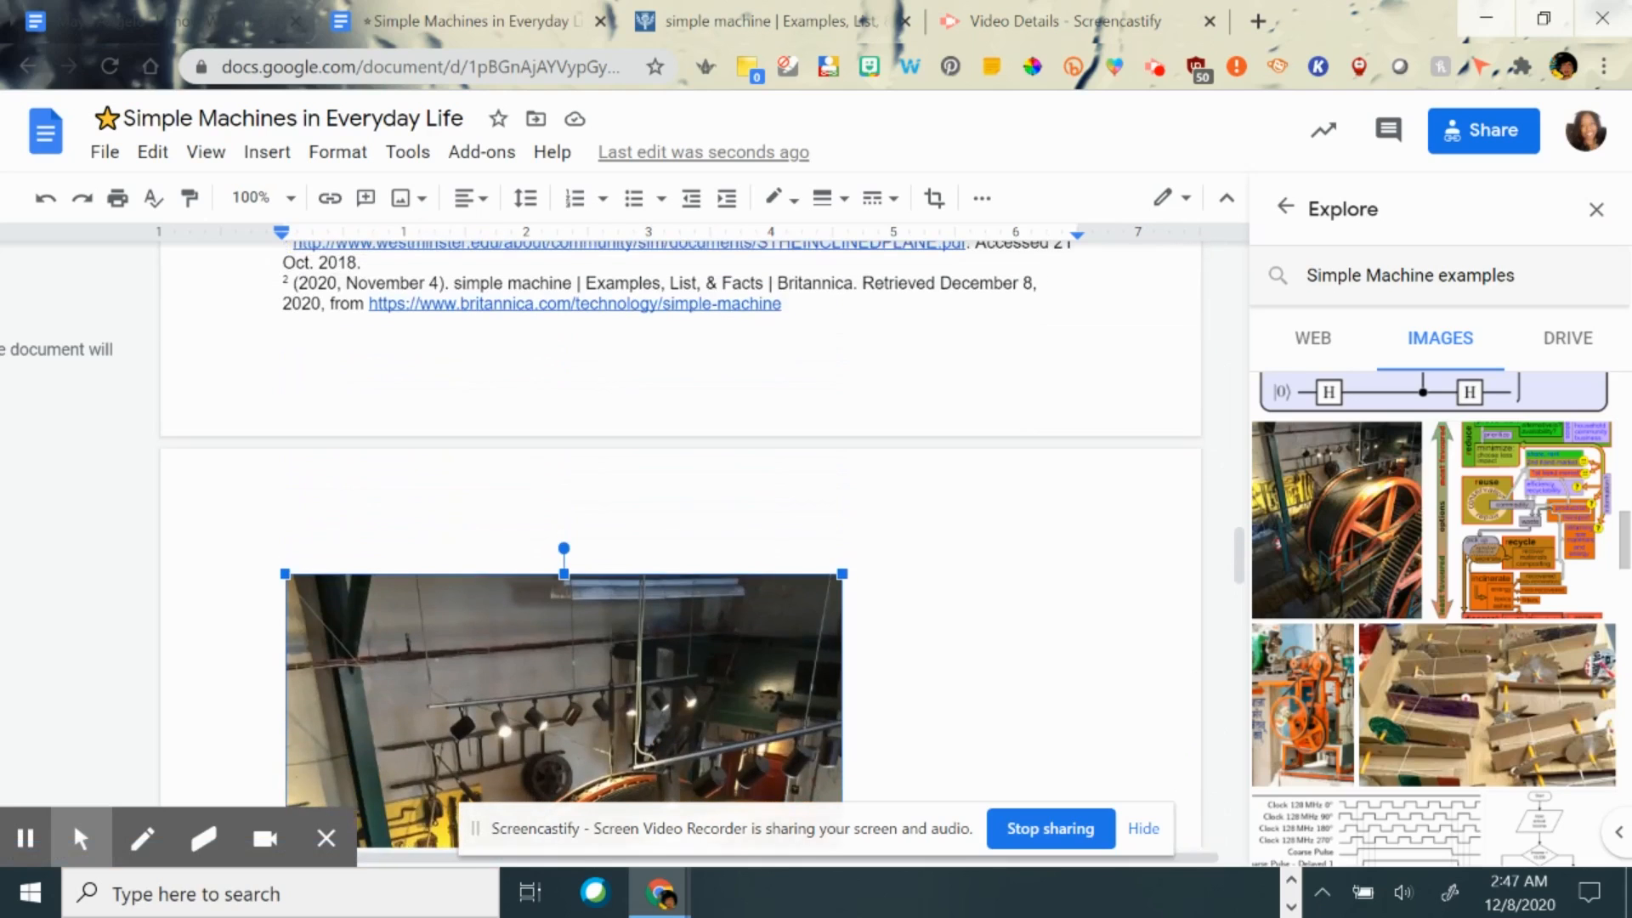
# - Review the web, image and Drive results in Explore for "Simple Machine examples" and return to the start of the document
pyautogui.click(1331, 336)
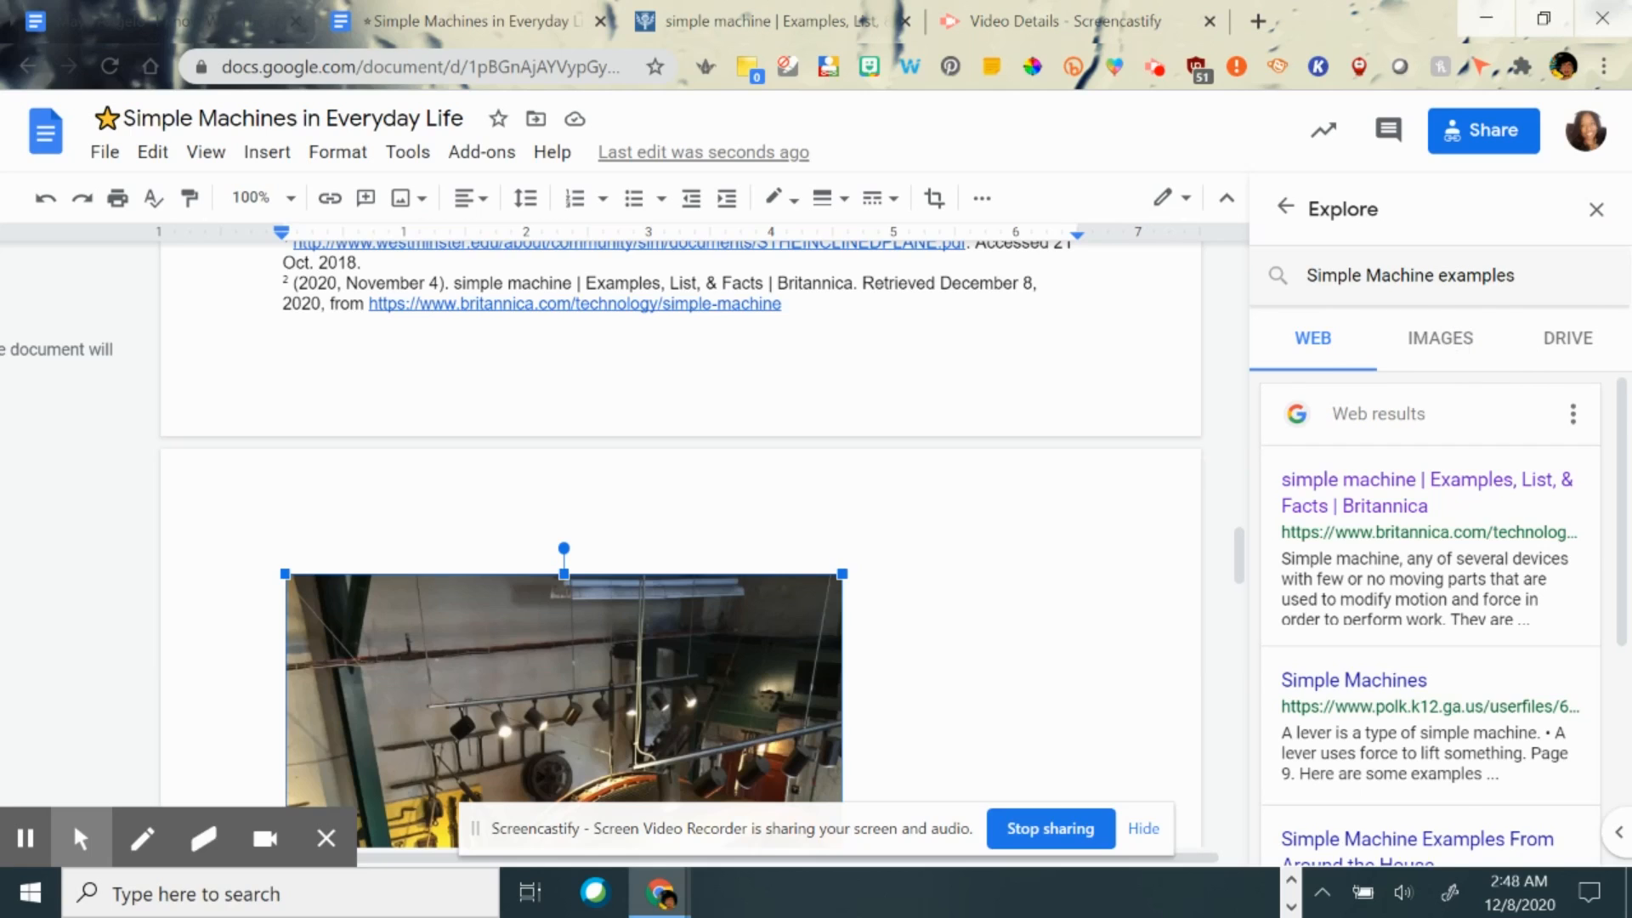
pyautogui.click(1458, 341)
pyautogui.click(1572, 341)
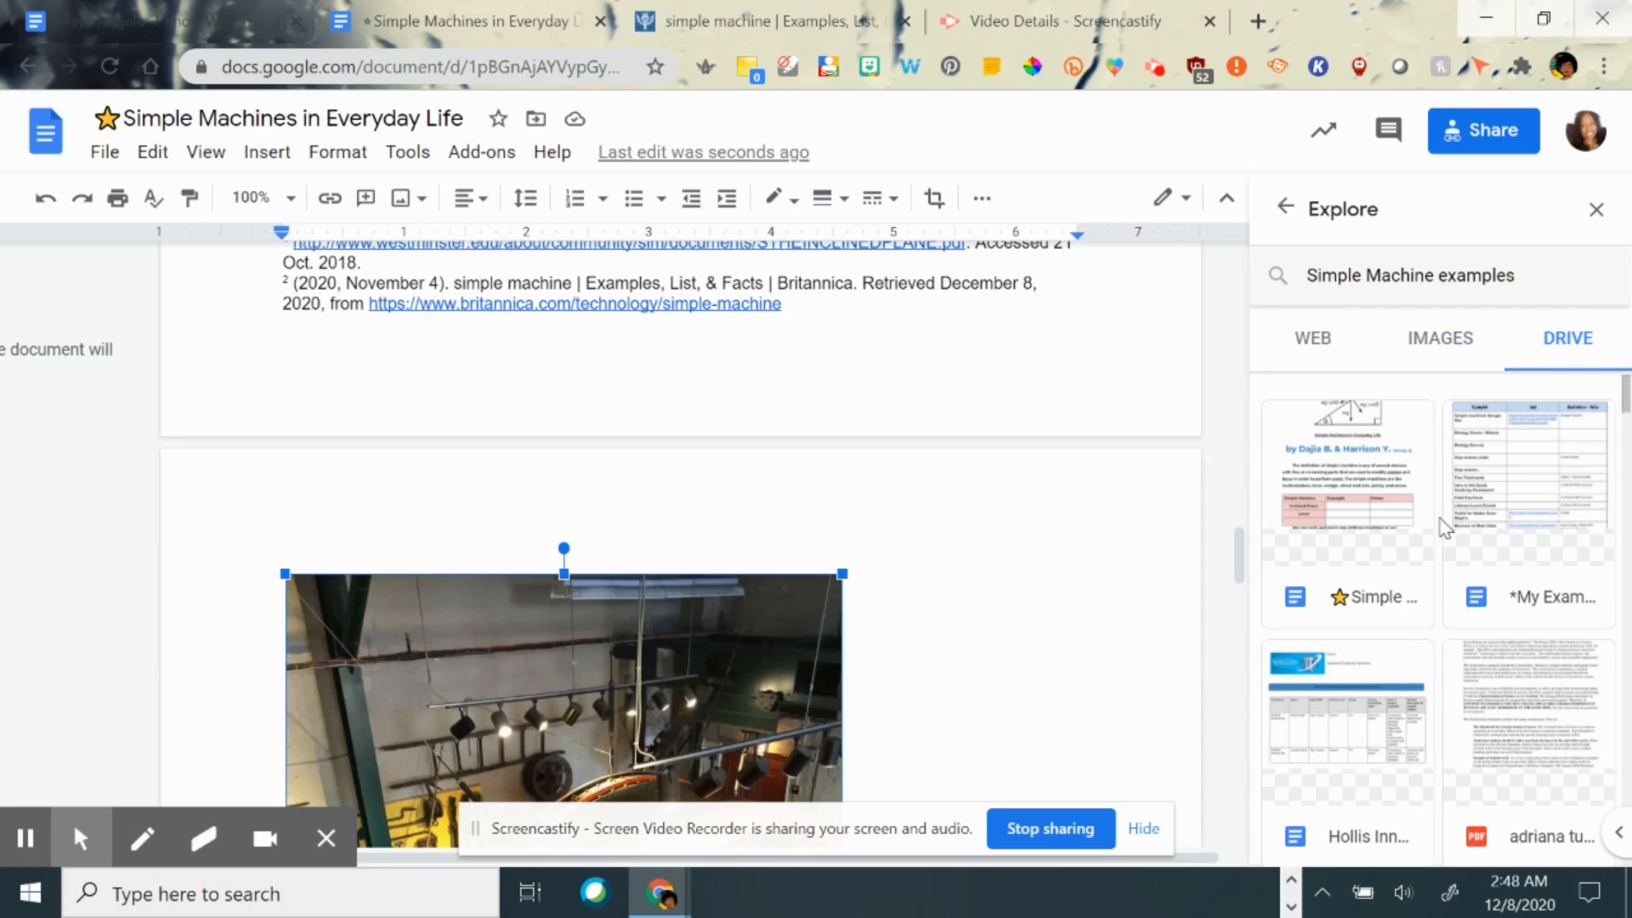
pyautogui.scroll(-2, 1446, 528)
pyautogui.scroll(2, 1446, 528)
pyautogui.scroll(10, 1046, 596)
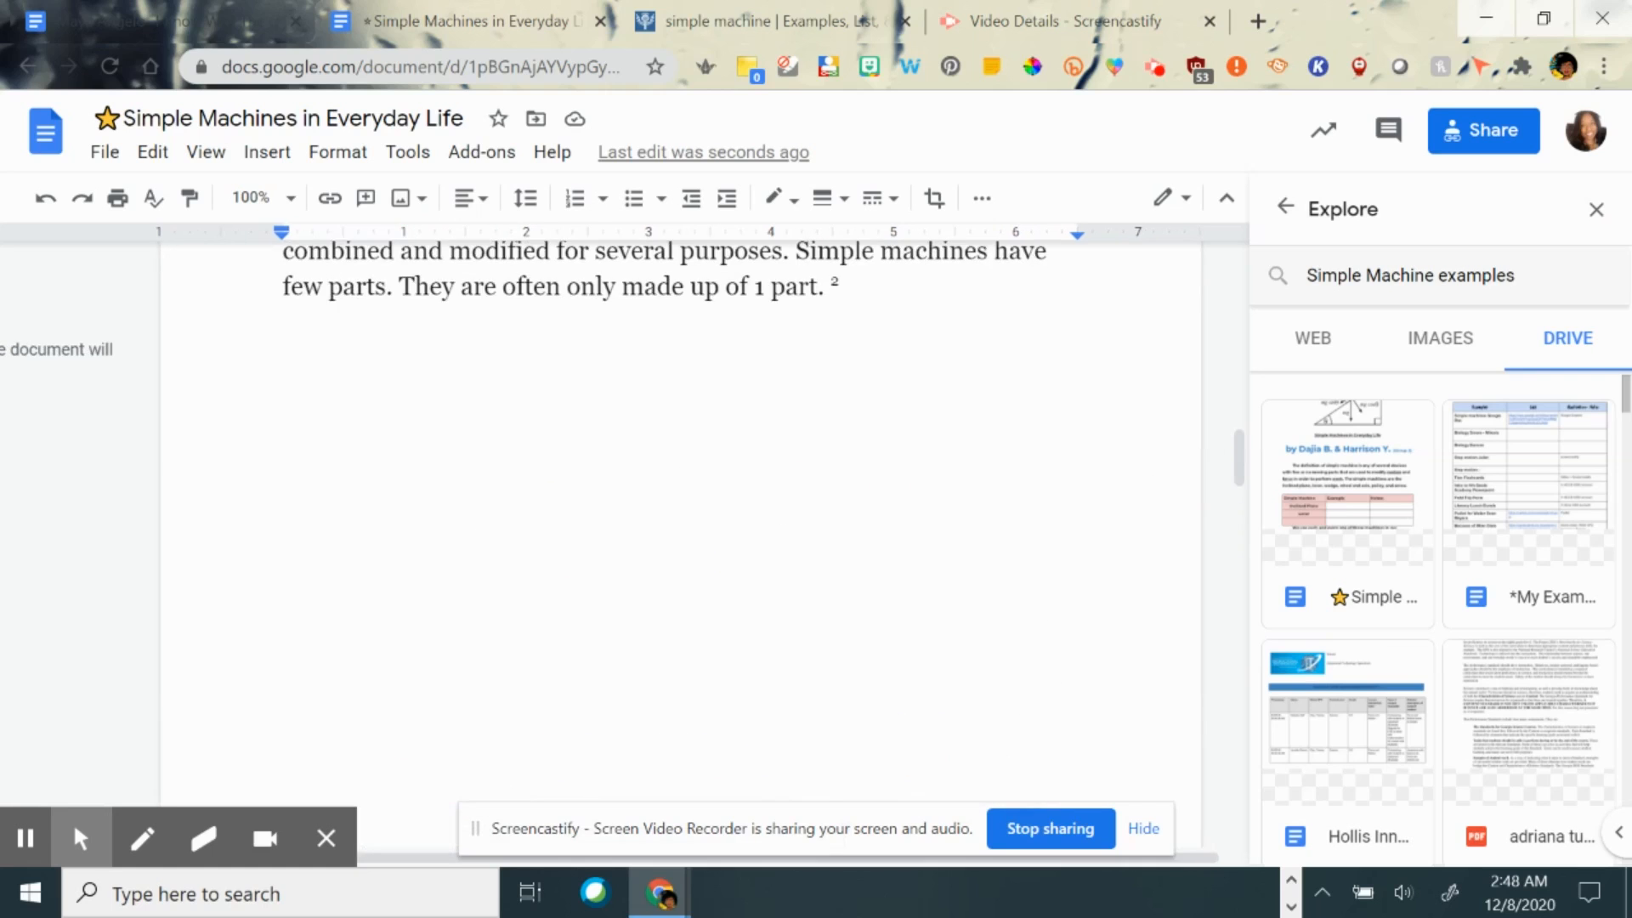
pyautogui.scroll(15, 1057, 539)
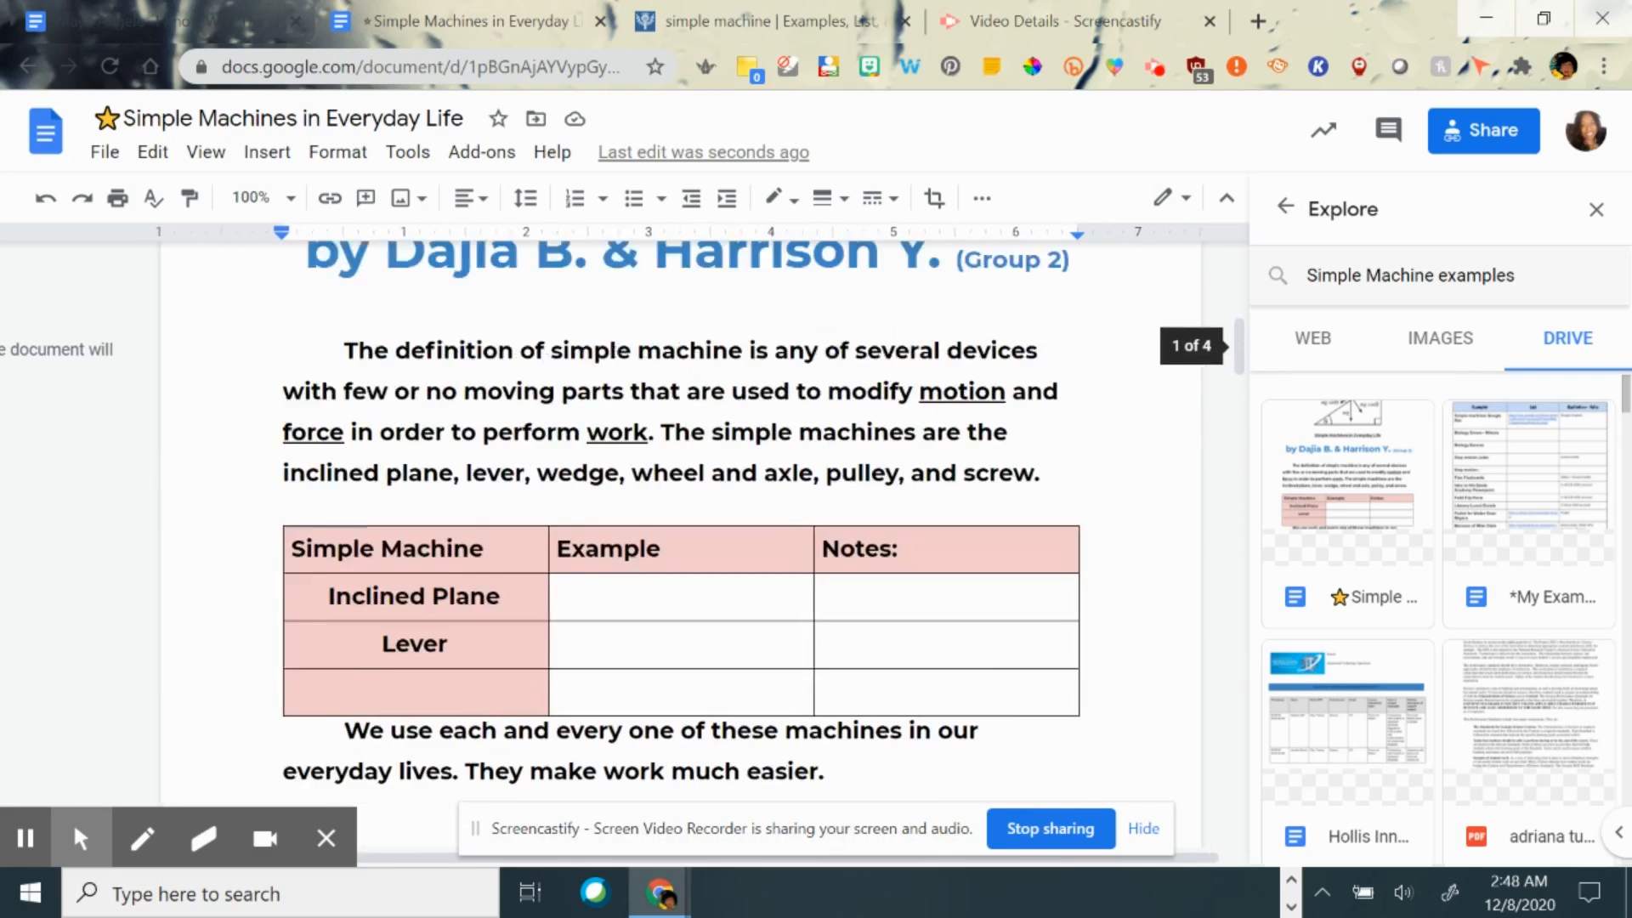
pyautogui.scroll(3, 755, 521)
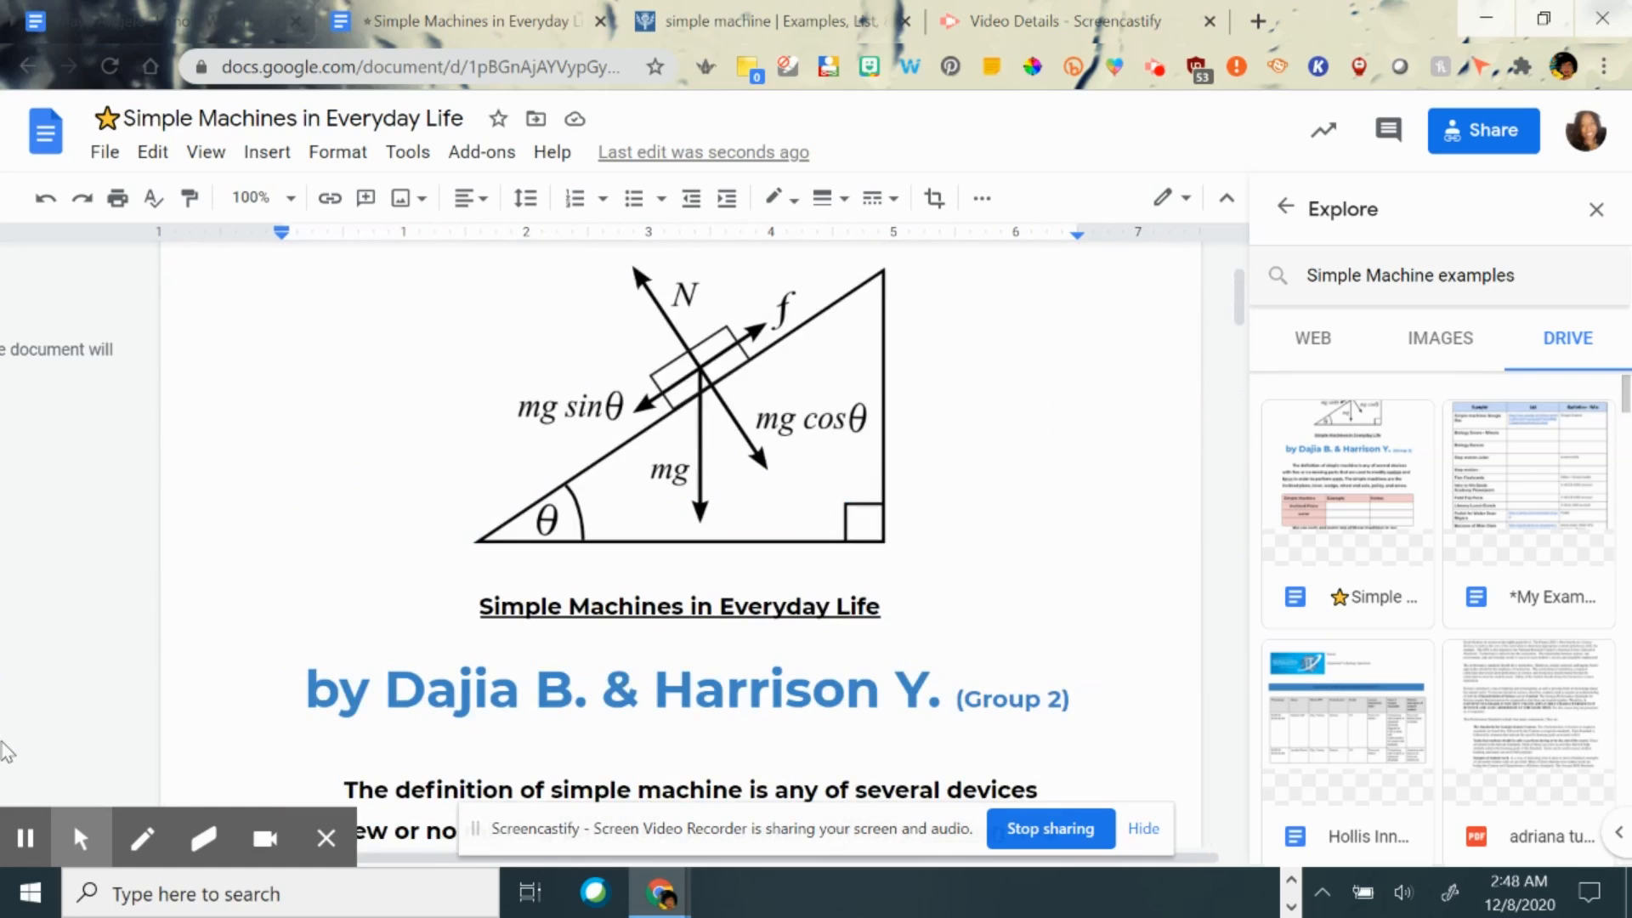